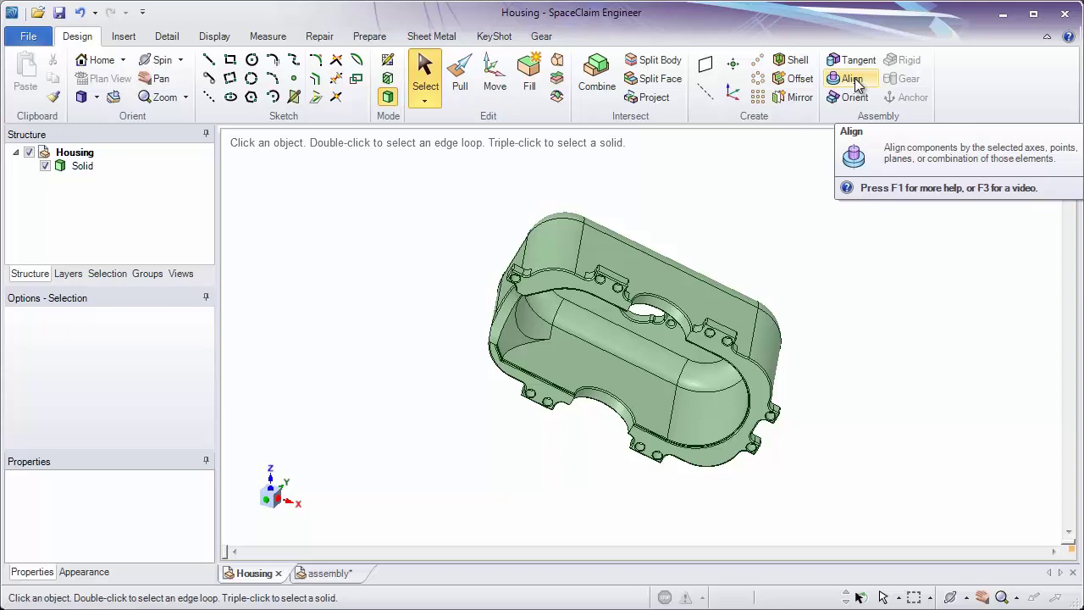
- Open the help article on the Align tool and read through its instructions, tool guides and examples
key(F1)
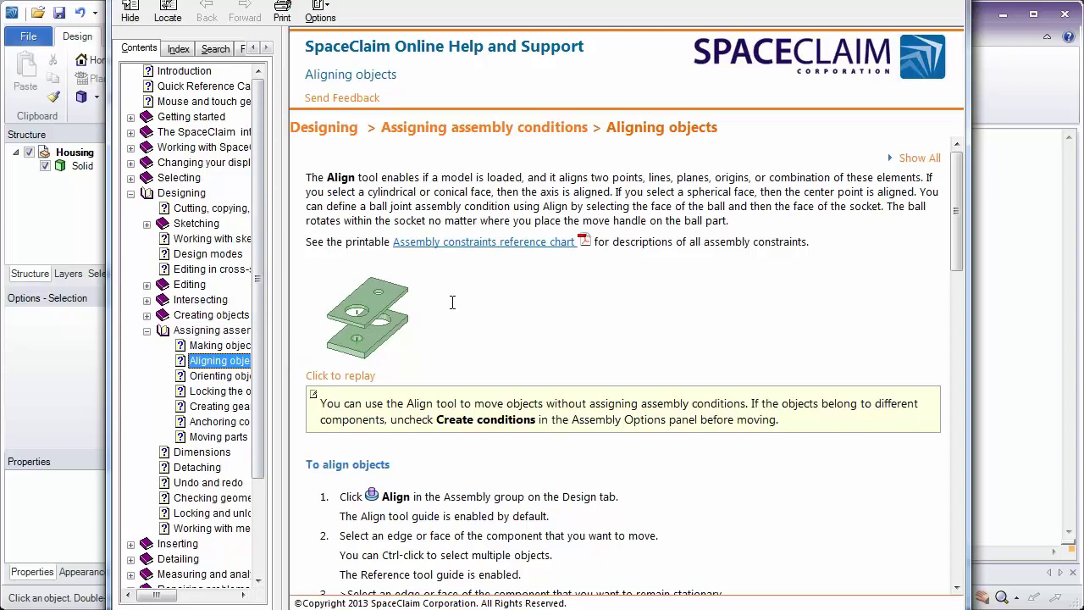
scroll(452, 303, down, 3)
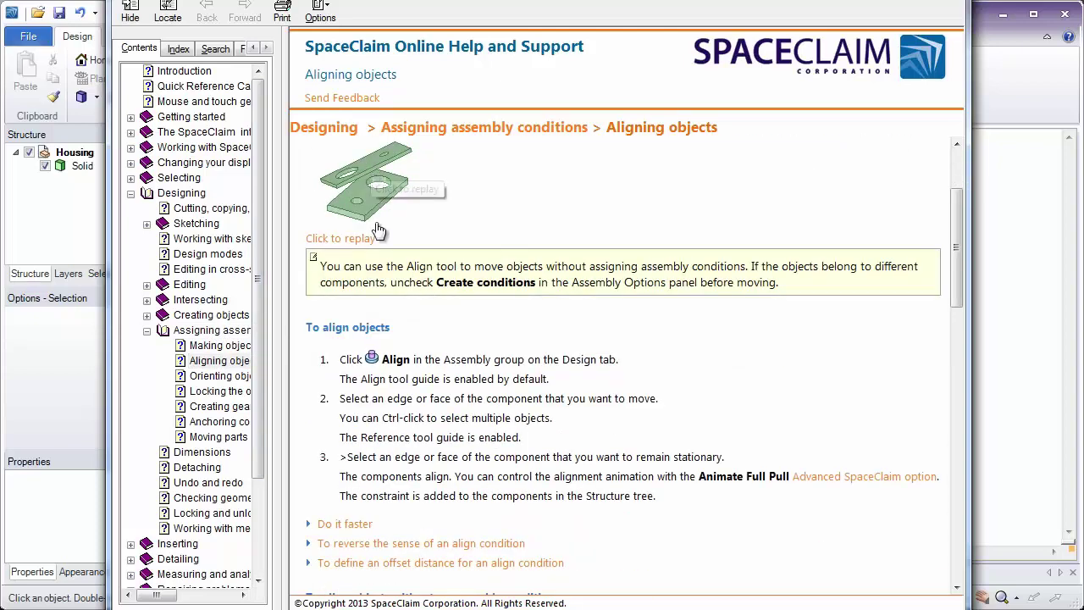
scroll(379, 231, down, 10)
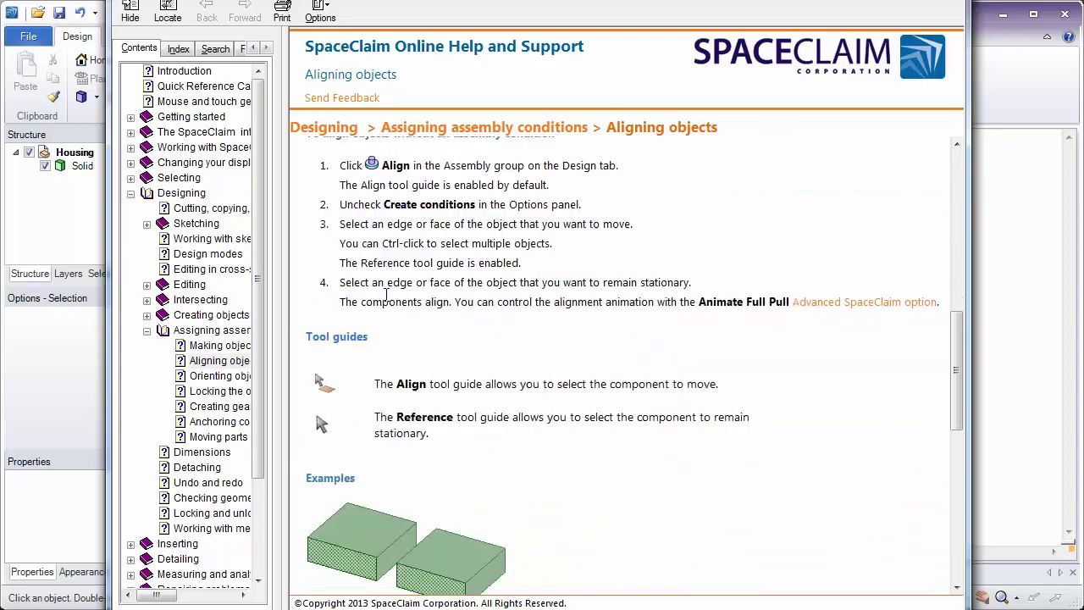
scroll(387, 294, down, 8)
scroll(387, 294, up, 3)
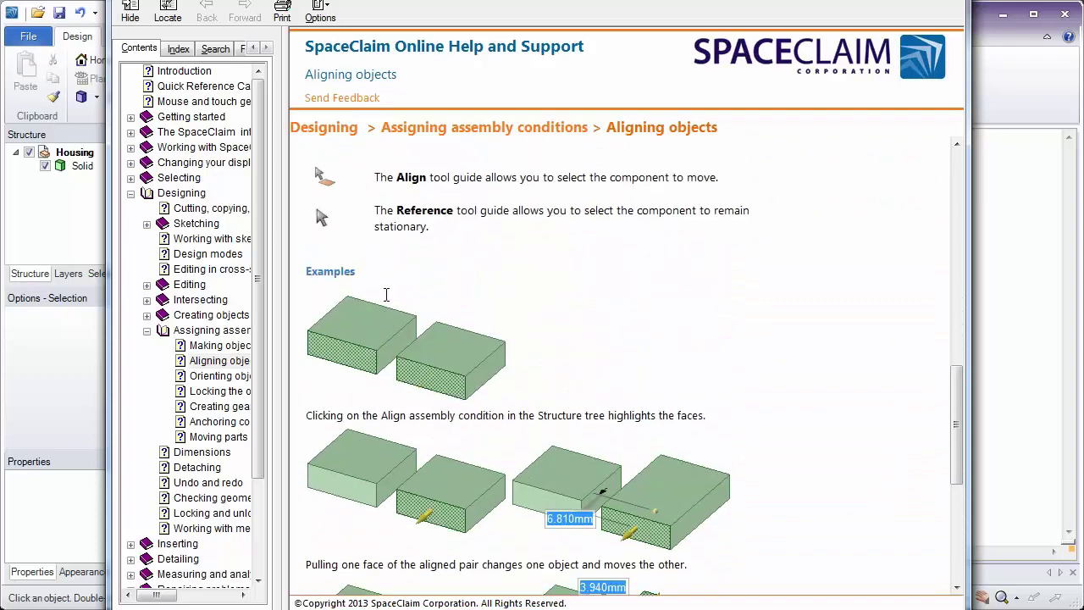
scroll(387, 294, up, 12)
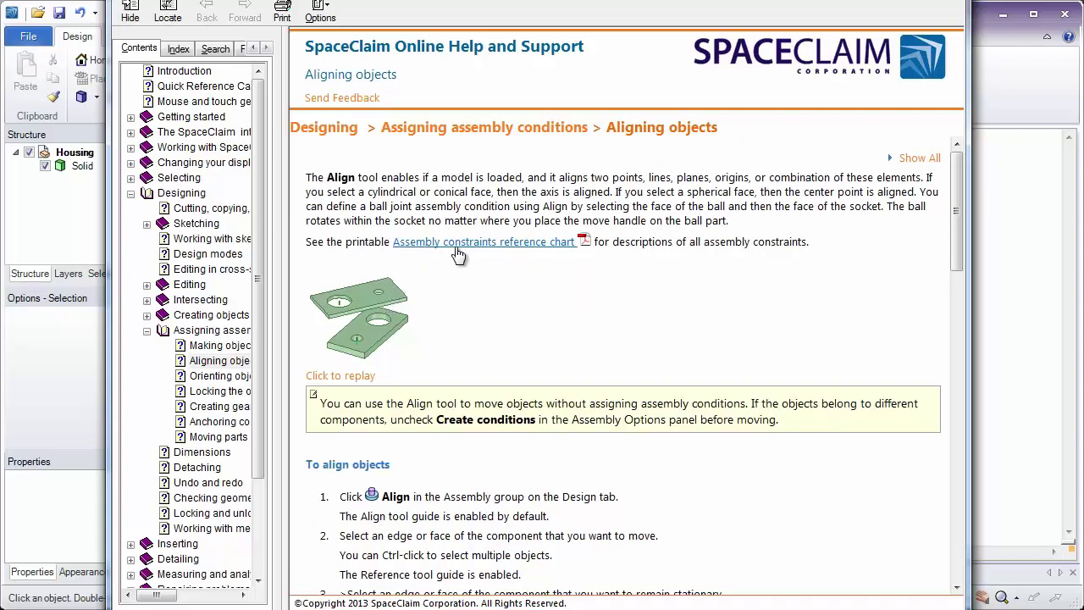
- Examine the Assembly constraints reference chart for the Tangent, Align and Orient geometry combinations, and close the help
click(479, 244)
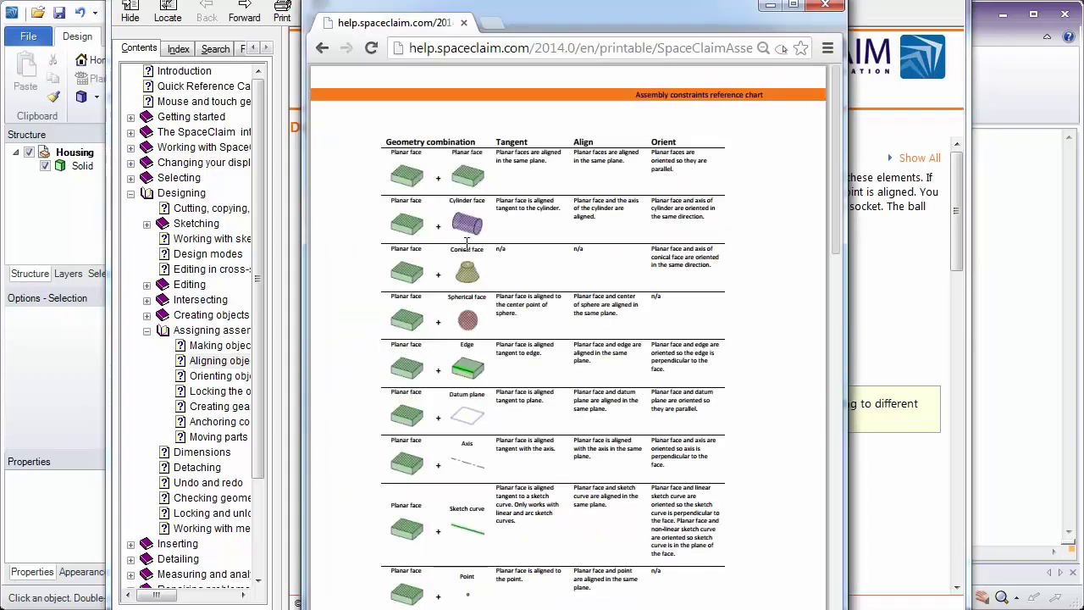
scroll(466, 244, down, 3)
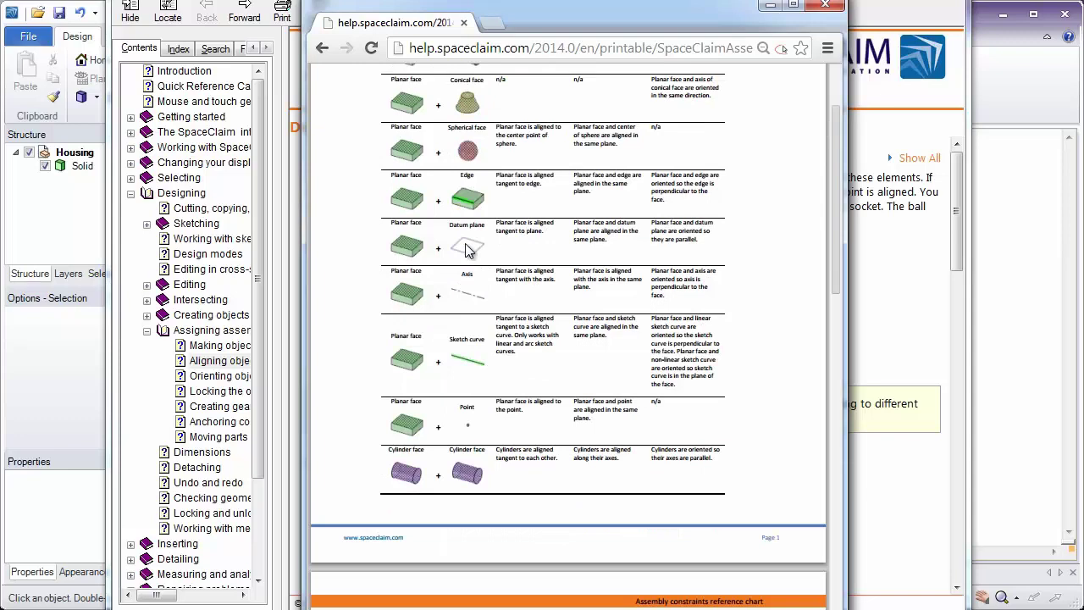
scroll(469, 248, down, 6)
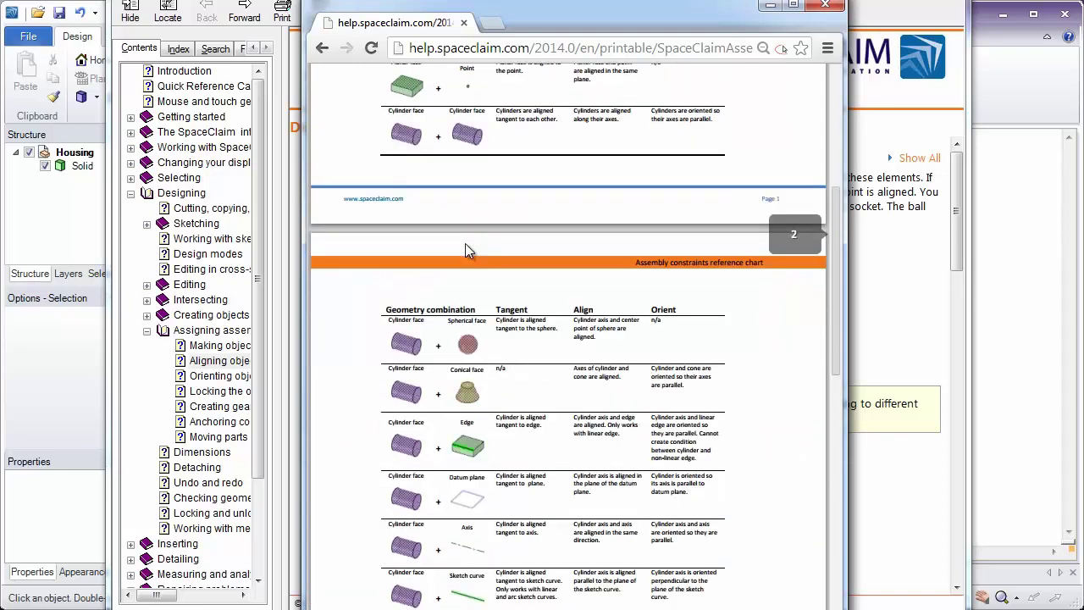
scroll(466, 246, down, 5)
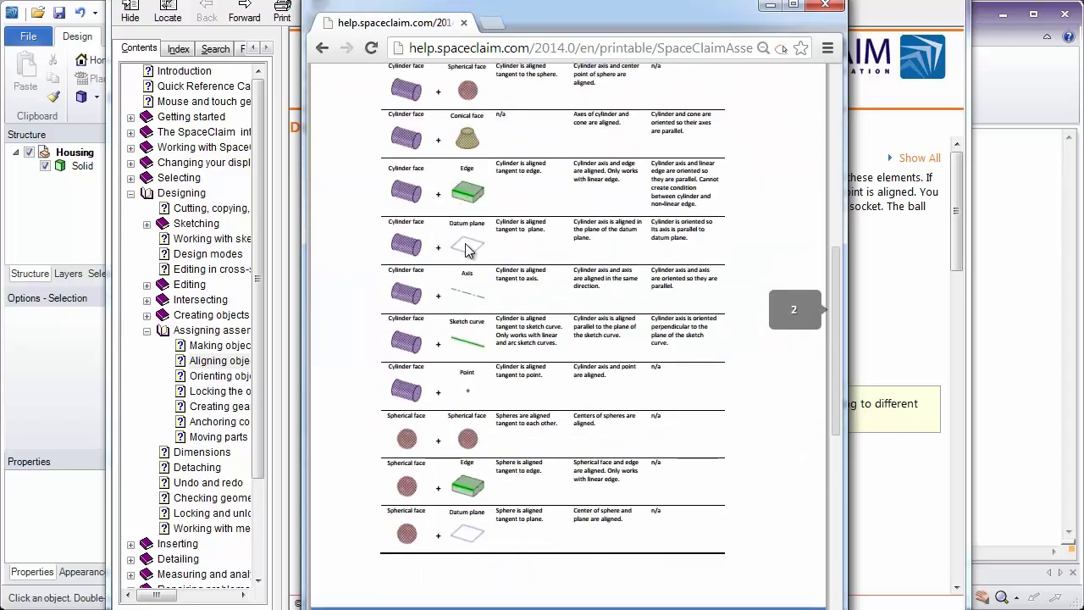
scroll(469, 248, down, 10)
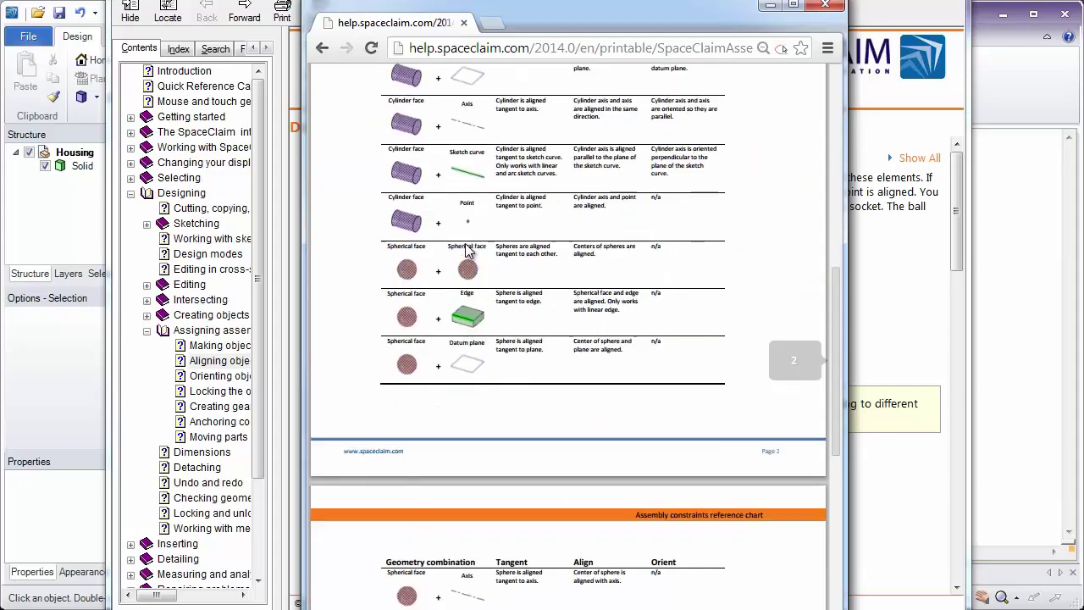
click(825, 5)
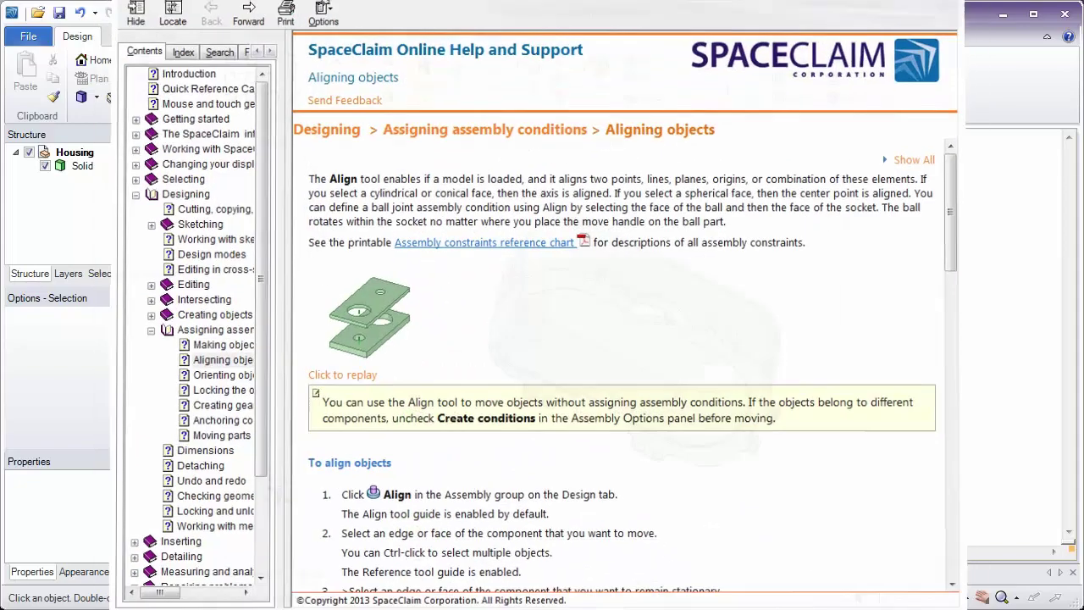
click(955, 1)
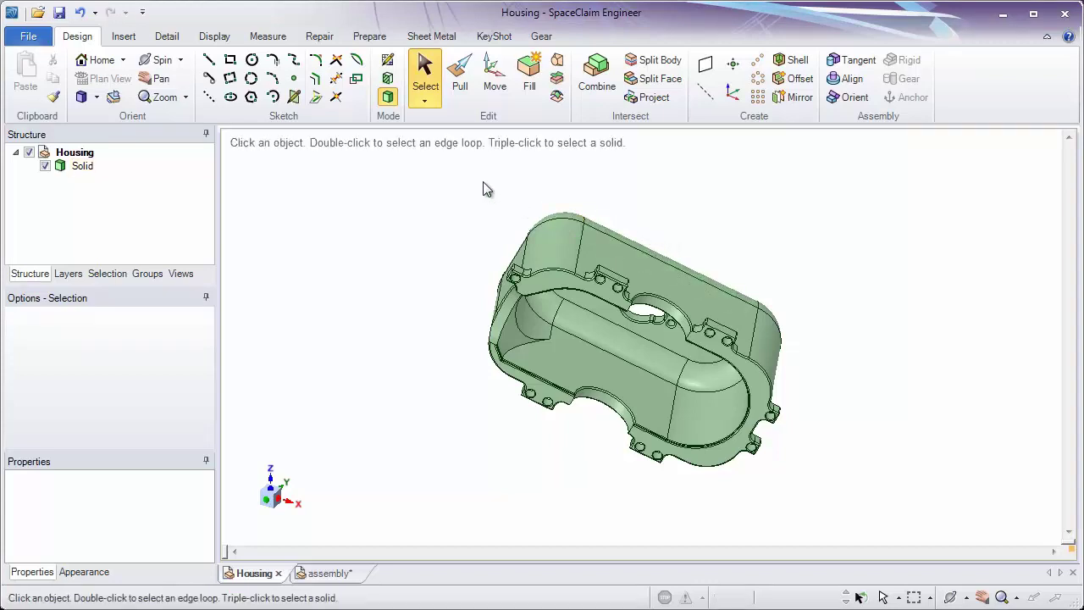
- Show the World Origin in the Housing design
click(218, 37)
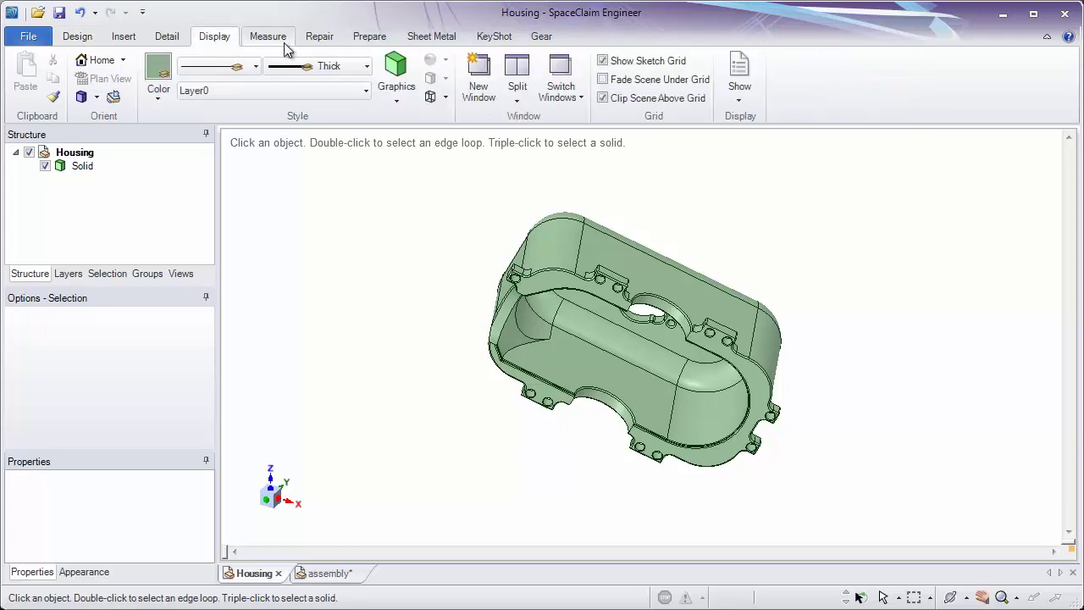
click(737, 97)
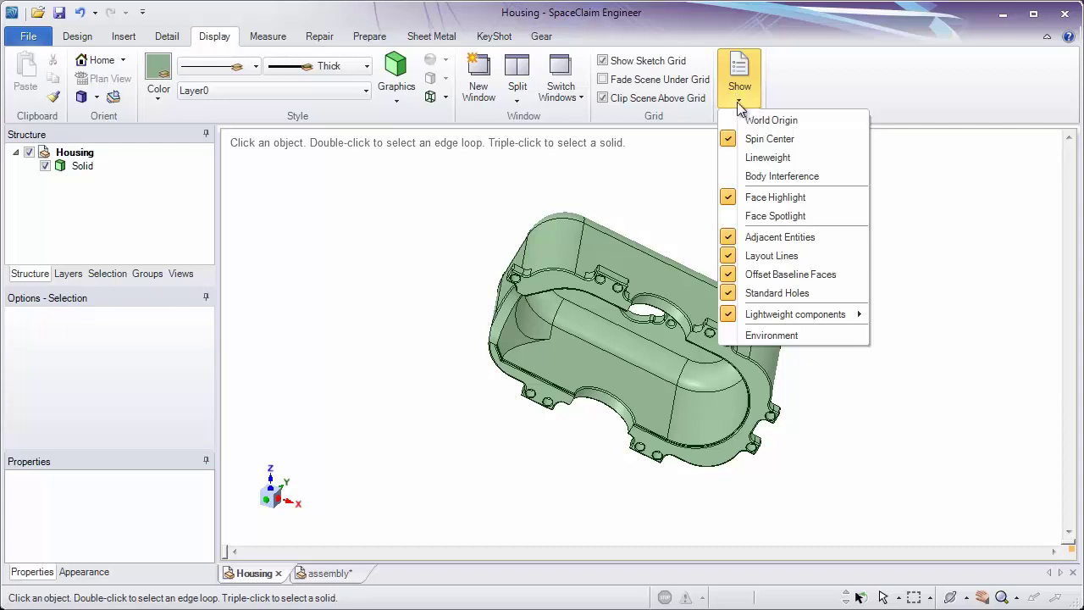
click(756, 123)
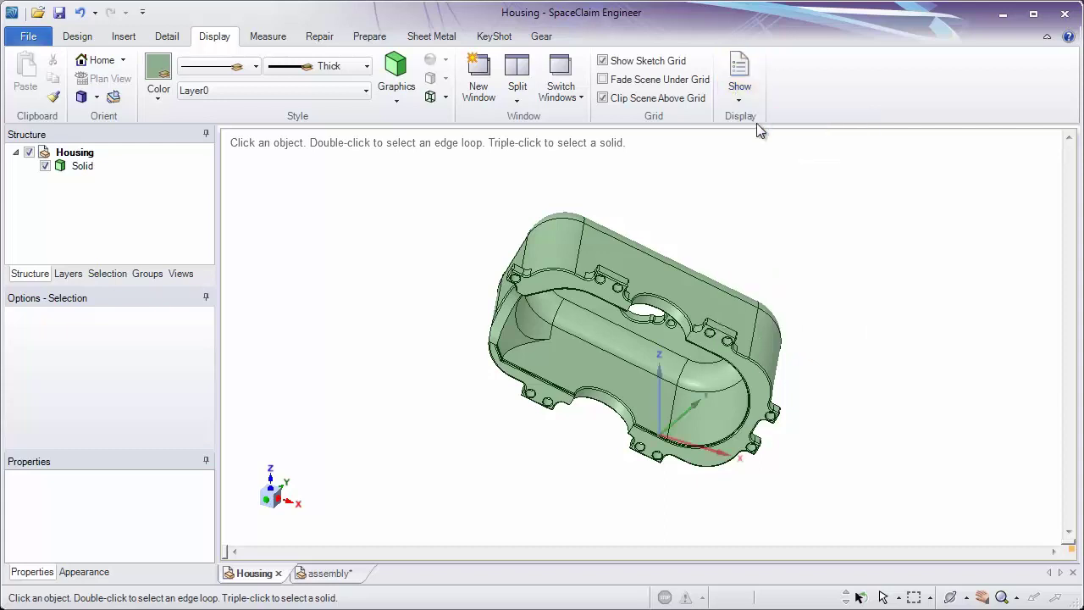
click(685, 422)
middle_drag(684, 422, 653, 449)
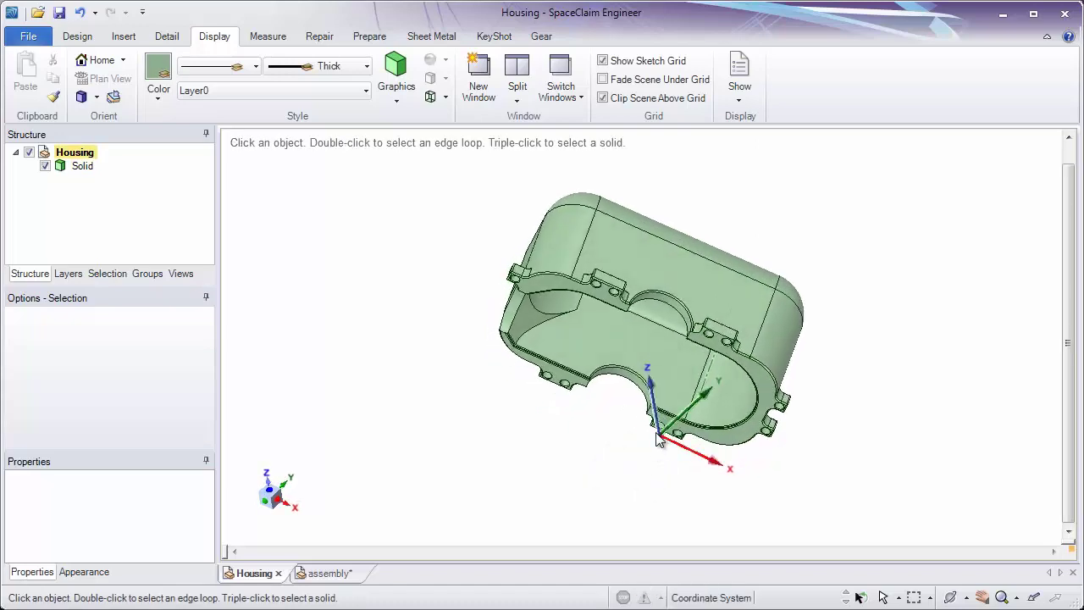
- Align the cylindrical face of the housing's central cutout opposite the open side with the world origin's Z axis
click(78, 37)
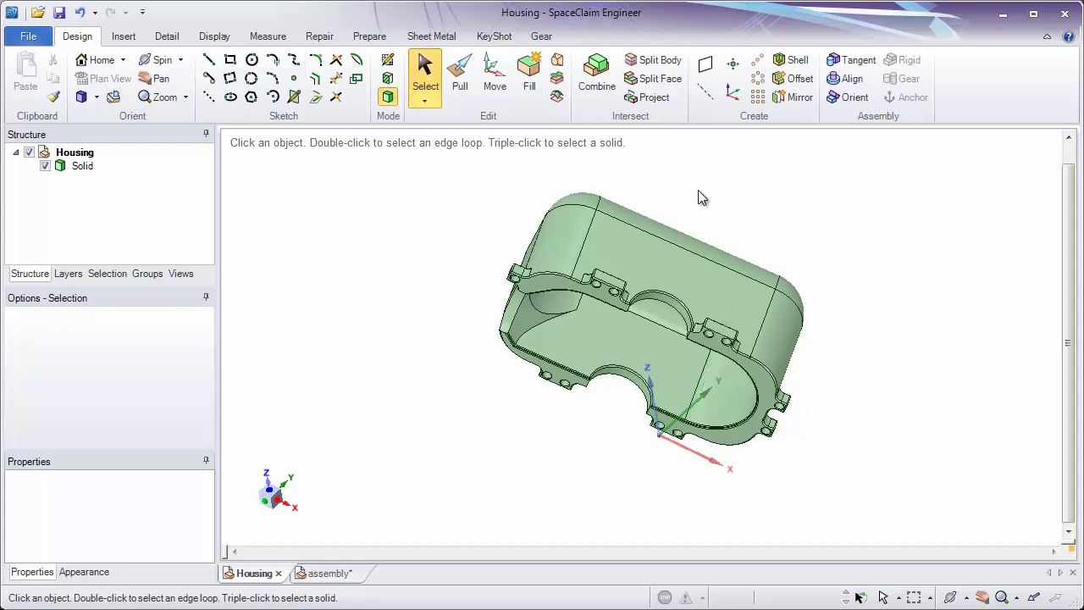
click(851, 80)
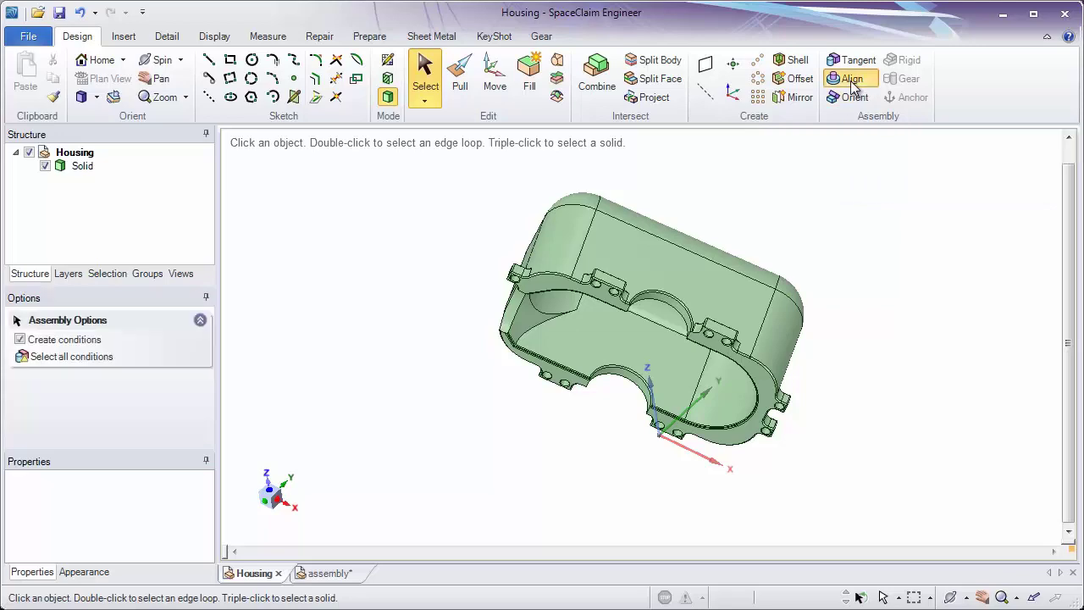
middle_drag(658, 288, 656, 364)
click(653, 378)
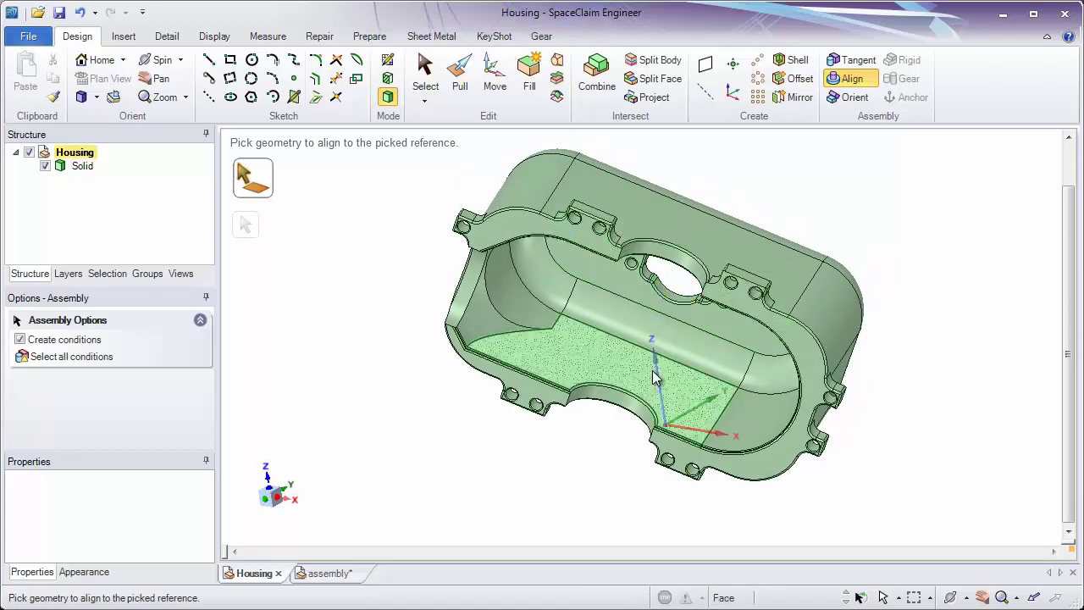
click(678, 303)
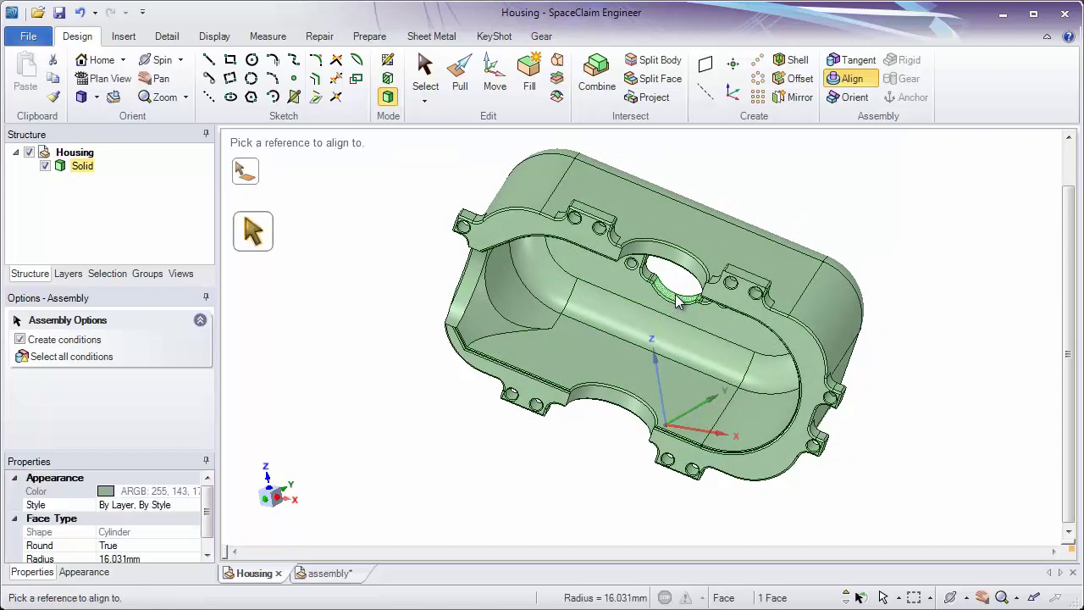
click(657, 375)
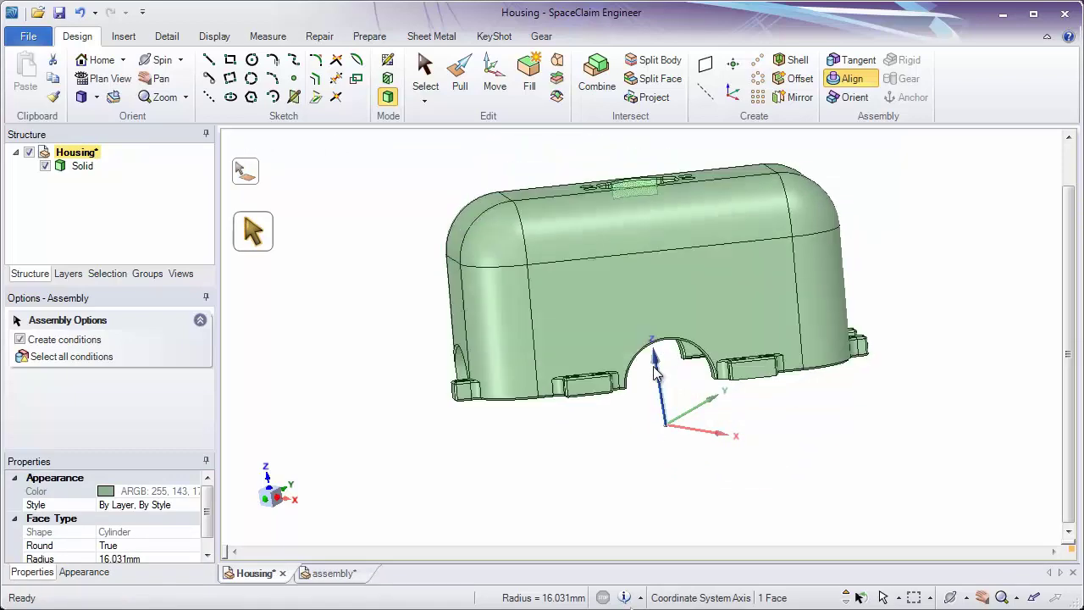
- Align the planar rim face on the housing's open side with the world origin's X axis
click(616, 224)
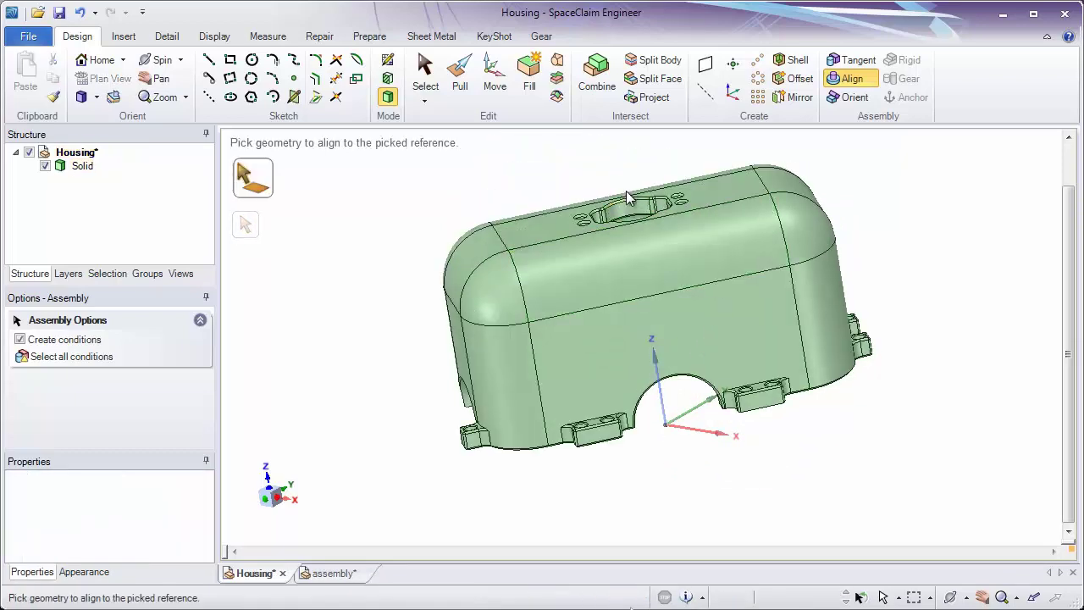
middle_drag(617, 224, 648, 350)
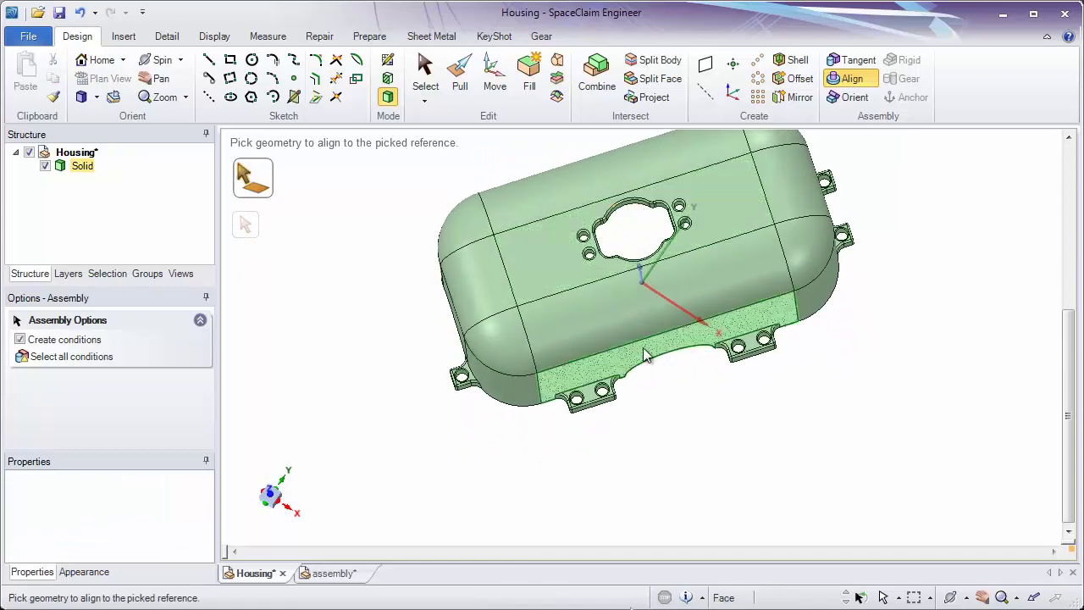
mouse_move(305, 499)
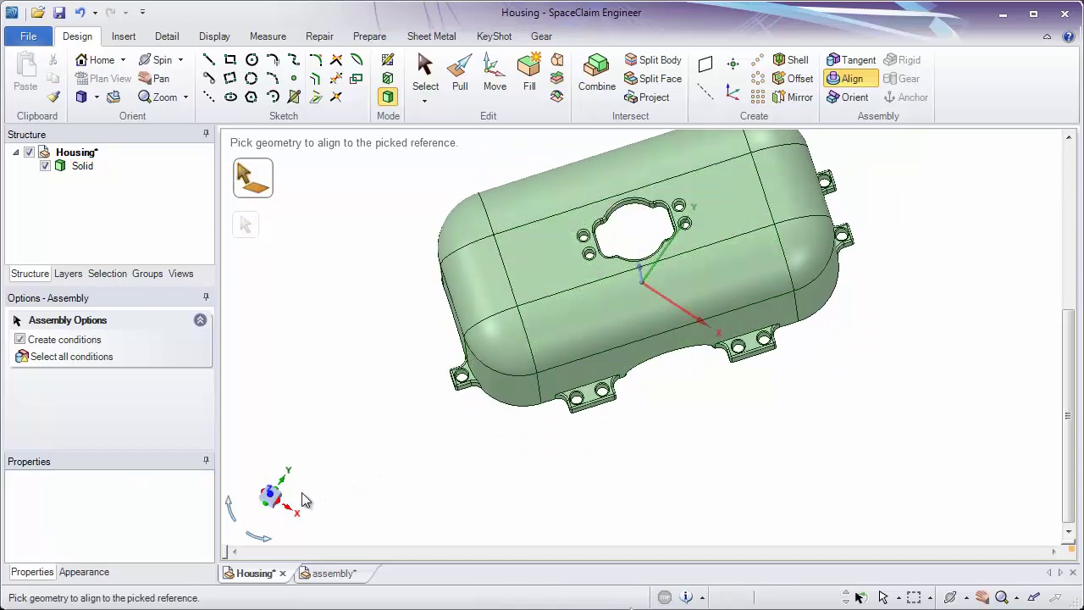
click(271, 498)
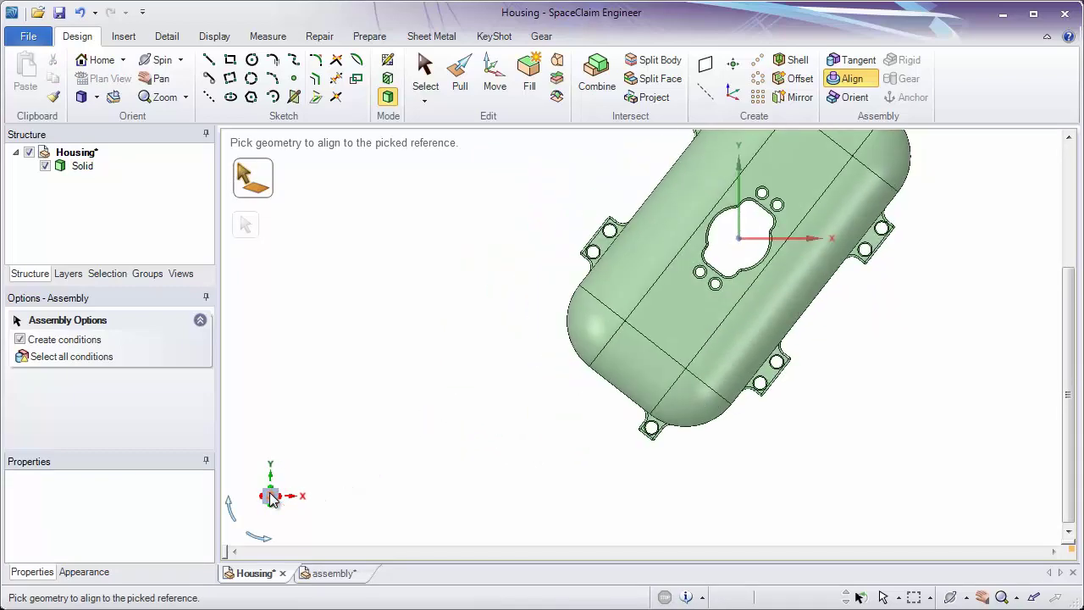
click(293, 503)
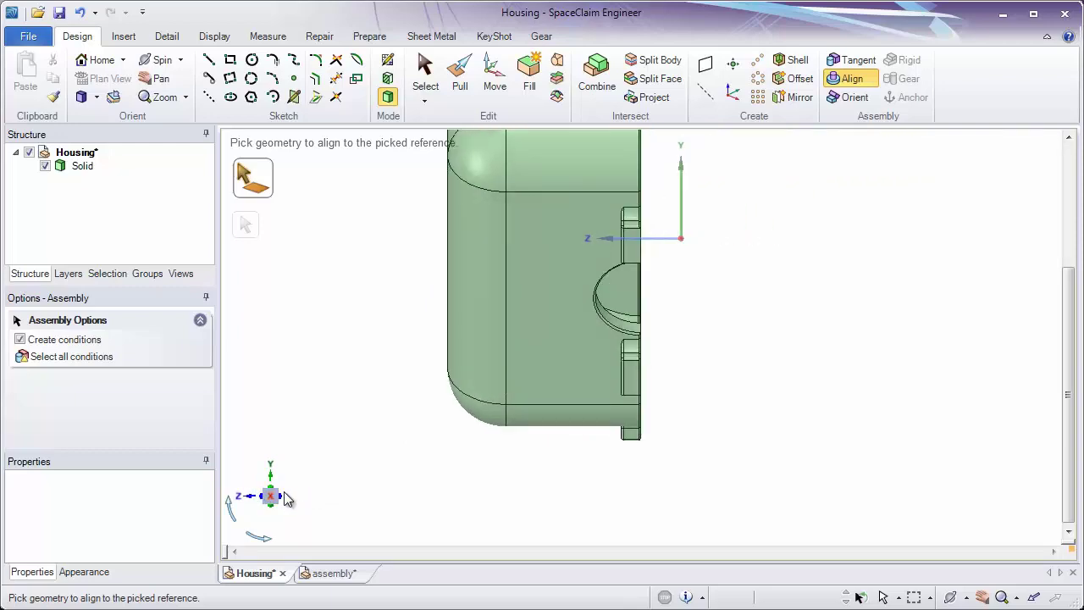
click(272, 484)
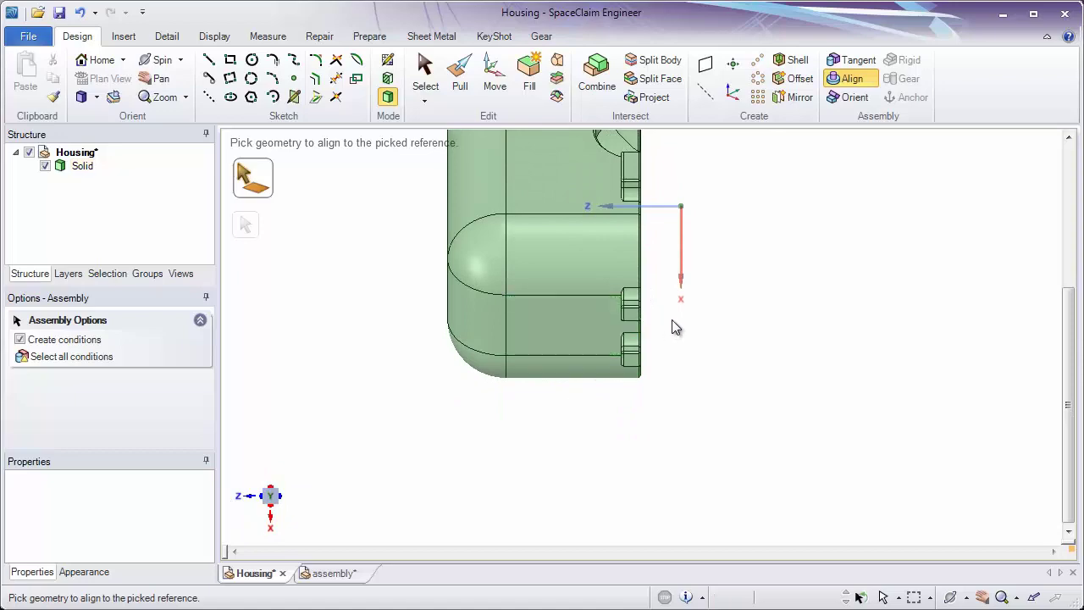
shift+middle_drag(717, 271, 672, 375)
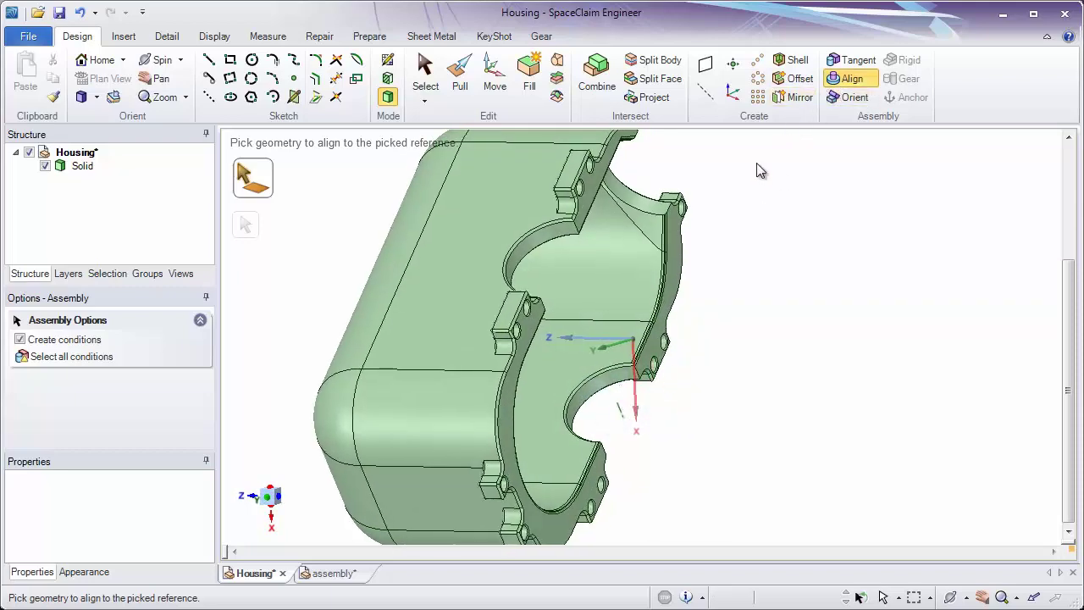
click(674, 283)
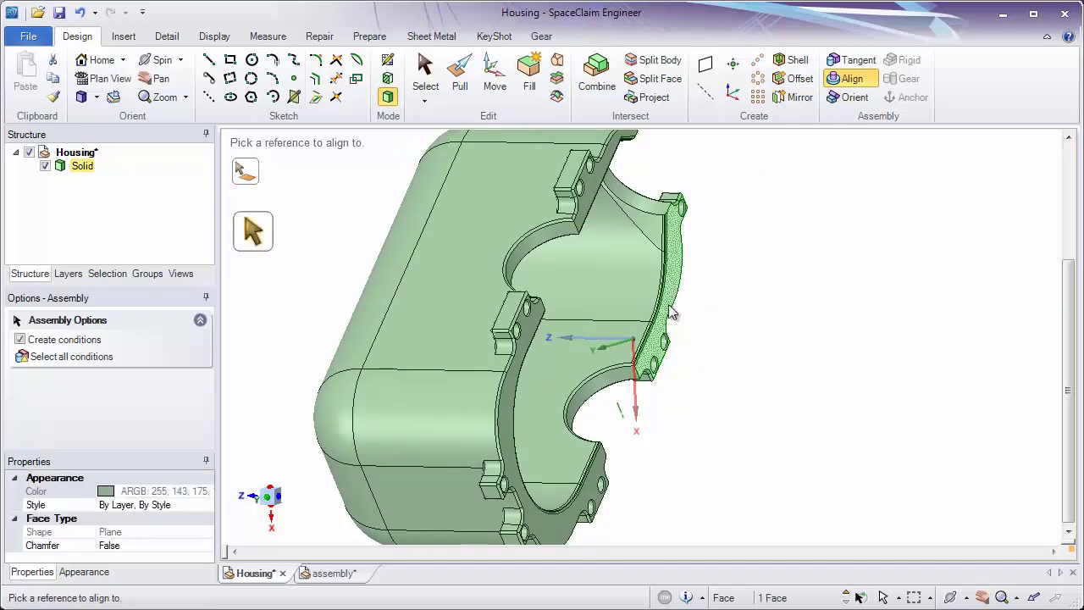
click(638, 415)
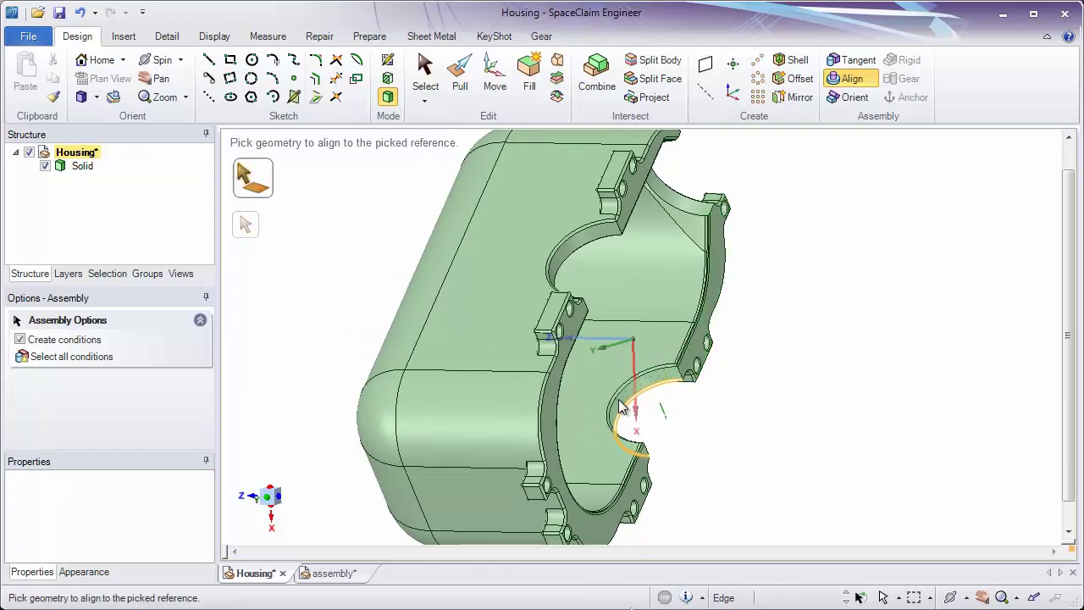
- Orient the housing's flat outer side face containing the semicircular cutout to the world origin's Y axis
middle_drag(721, 375, 525, 398)
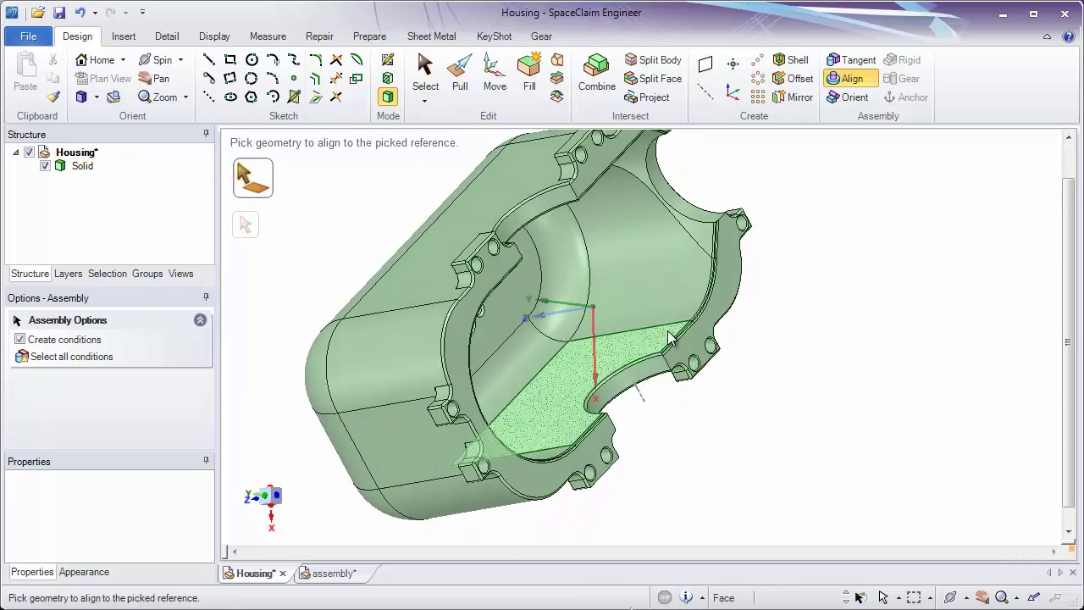
click(265, 498)
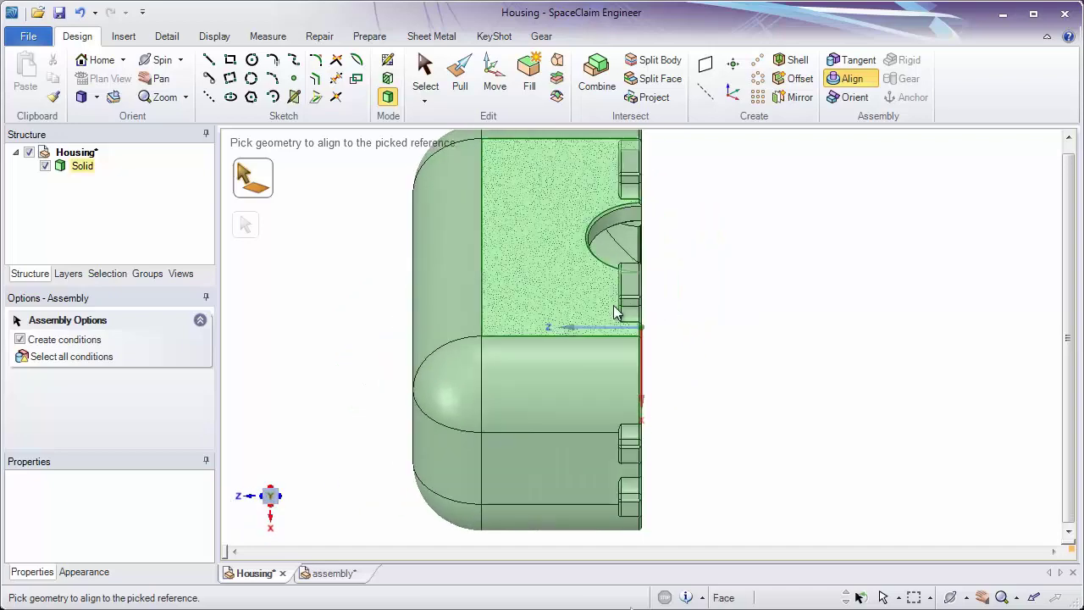
middle_drag(696, 341, 886, 298)
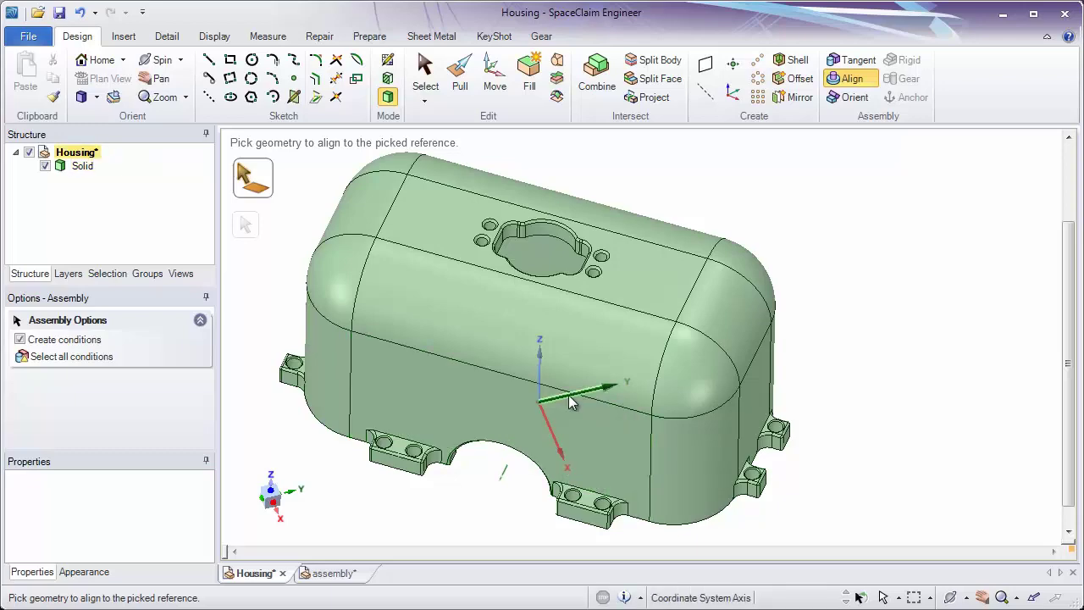
middle_drag(556, 229, 567, 197)
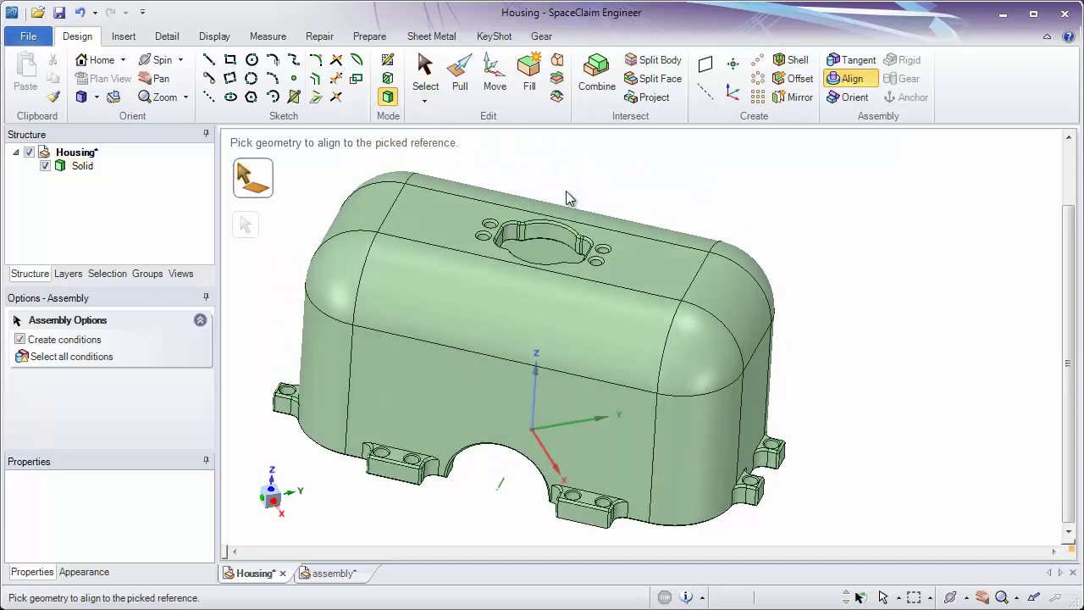
click(855, 97)
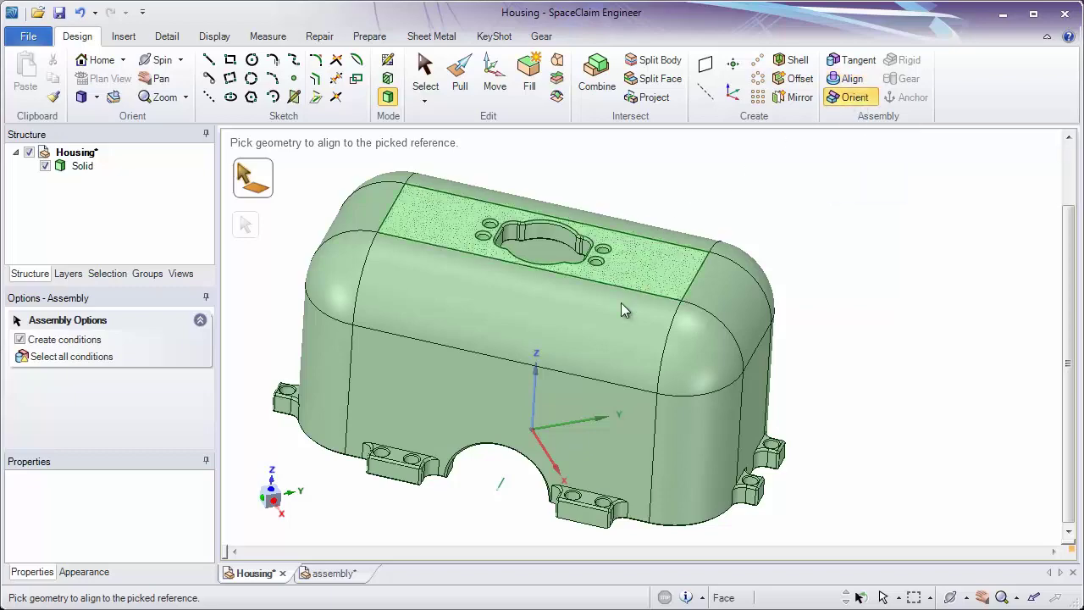
click(605, 449)
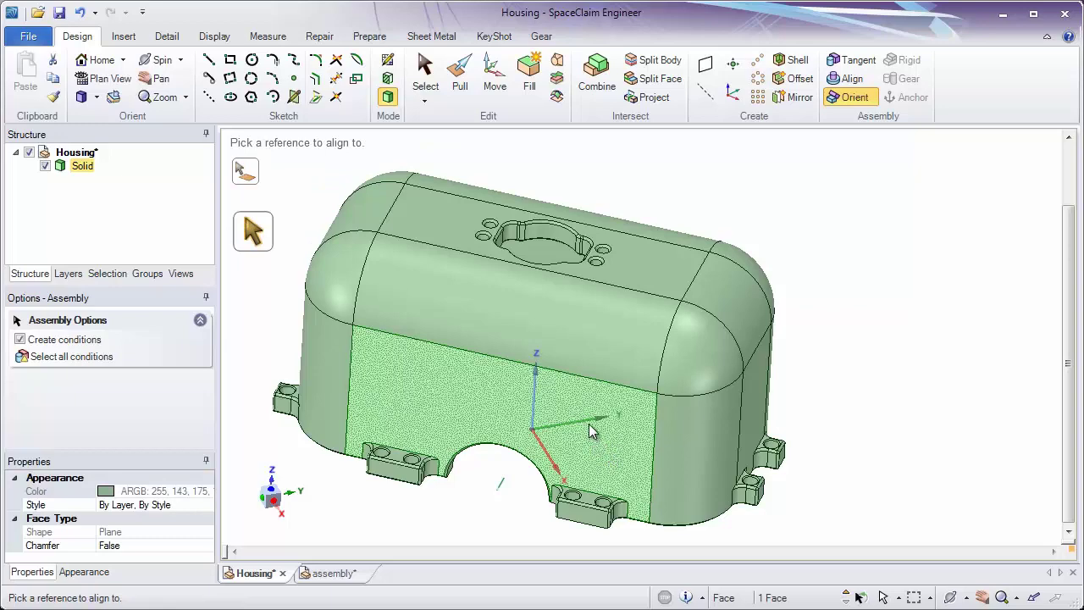
click(589, 422)
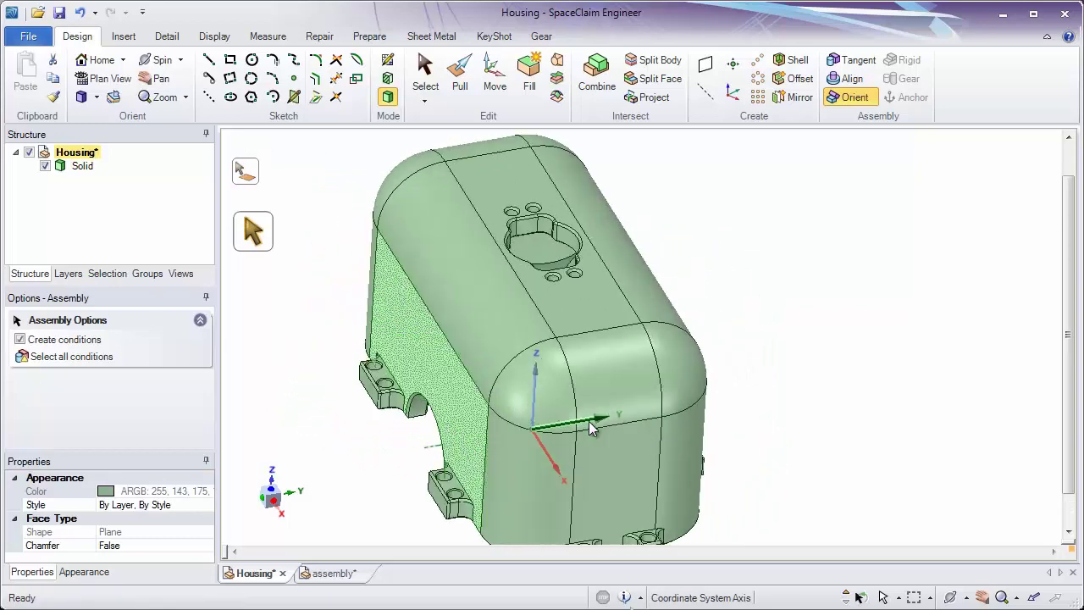
- Examine the housing's placement relative to the world origin in views along the Z, Y and X axes
click(271, 496)
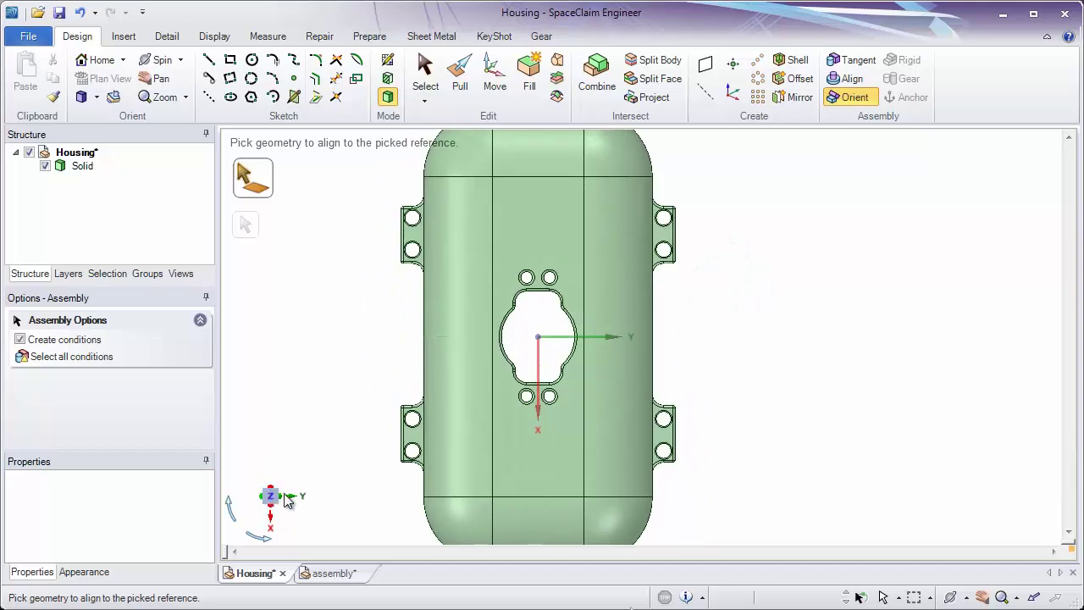
click(289, 499)
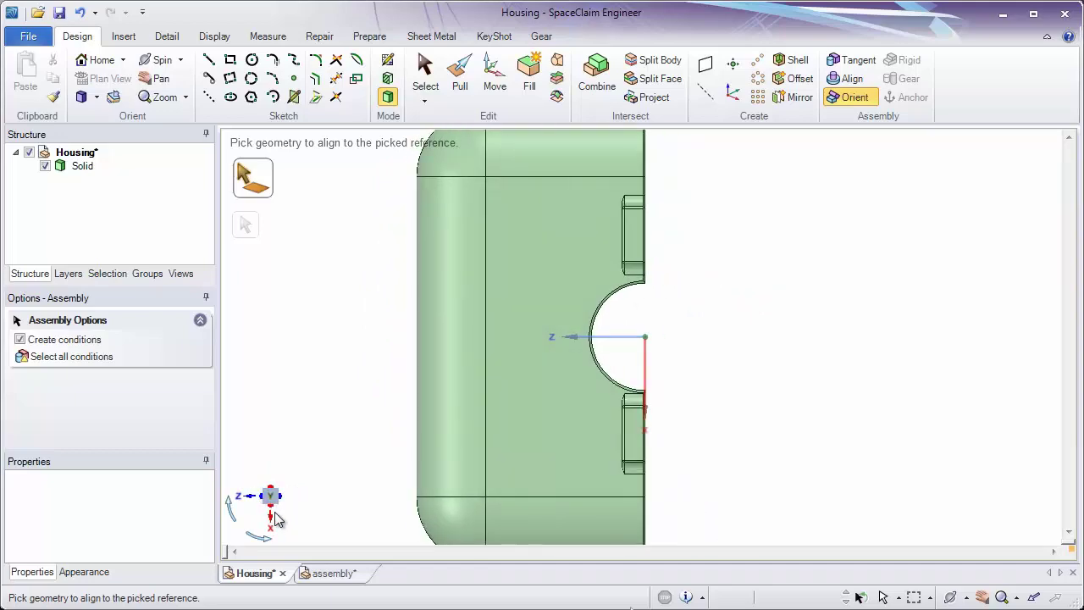
click(273, 525)
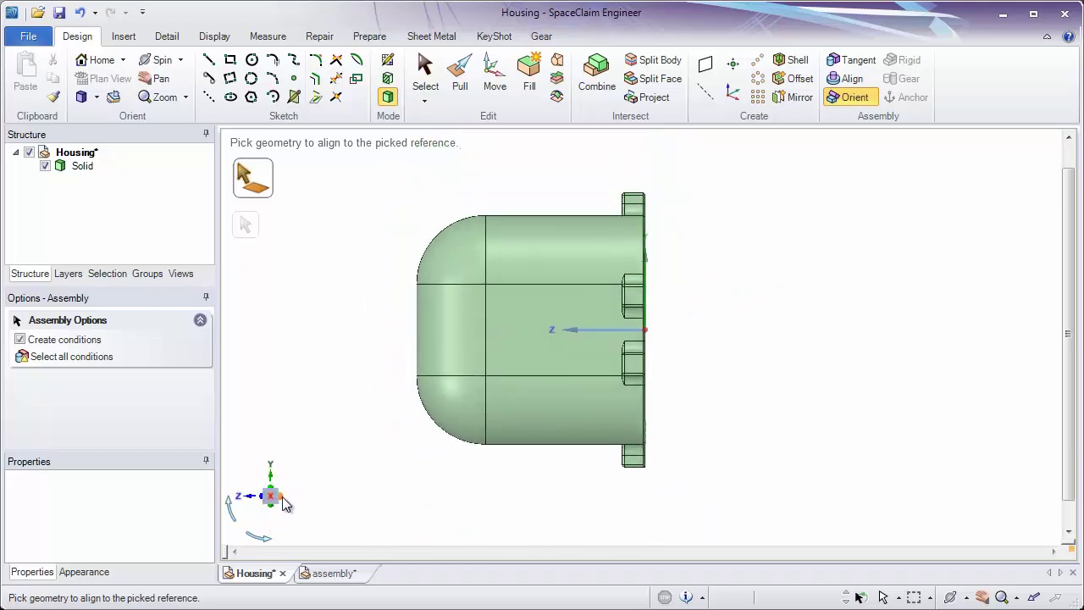
click(283, 499)
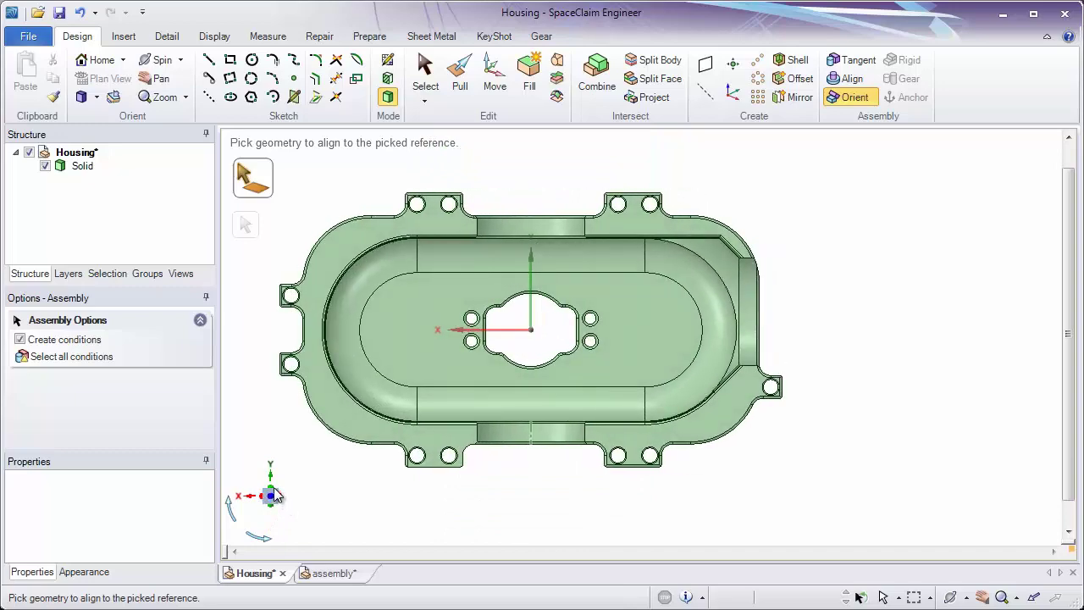
click(271, 479)
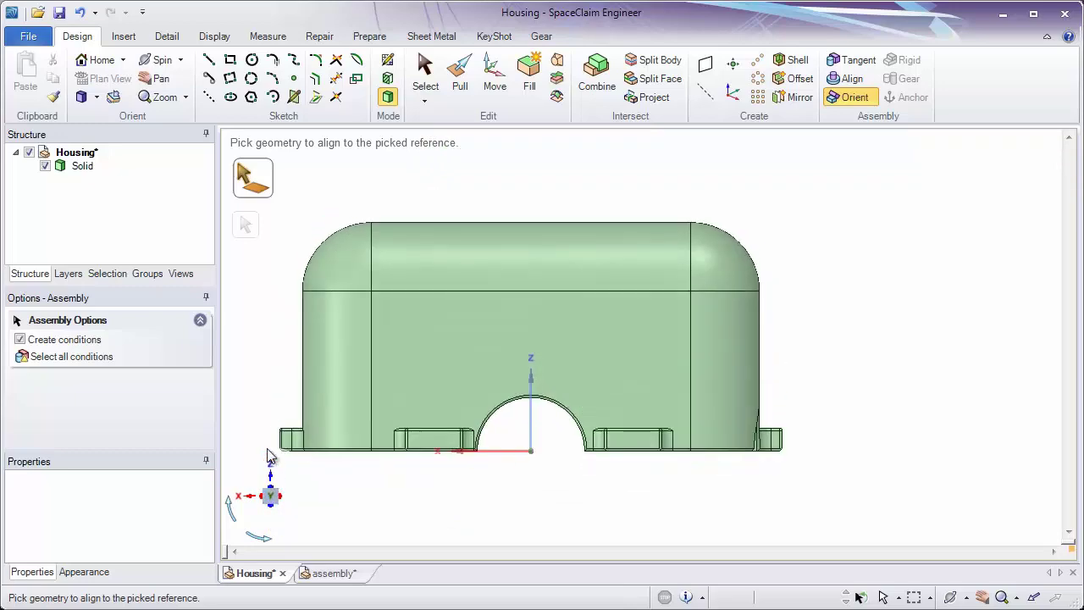
shift+middle_drag(274, 368, 390, 356)
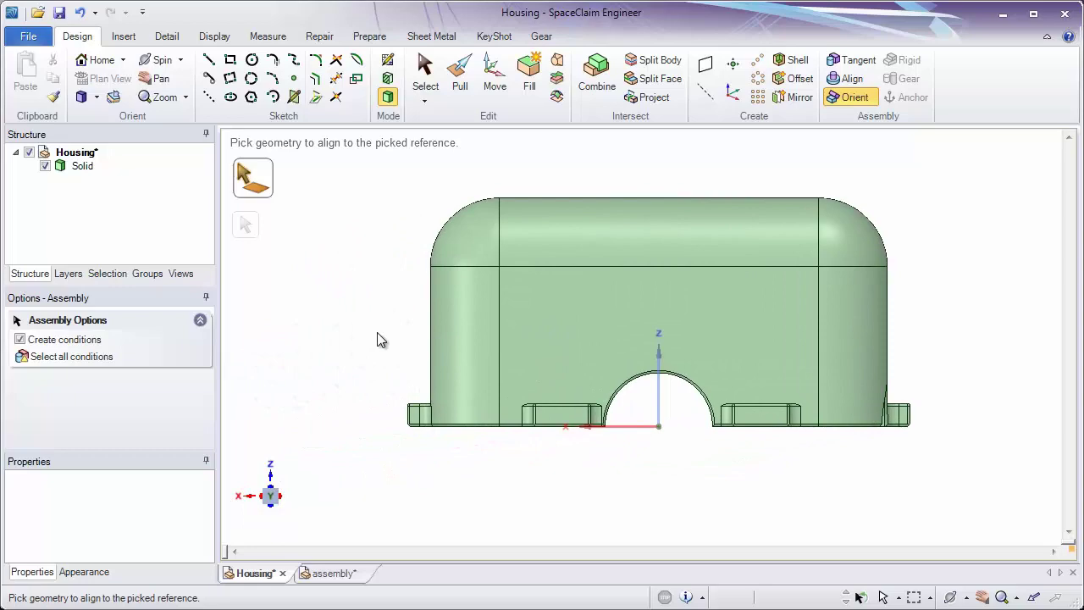
click(426, 88)
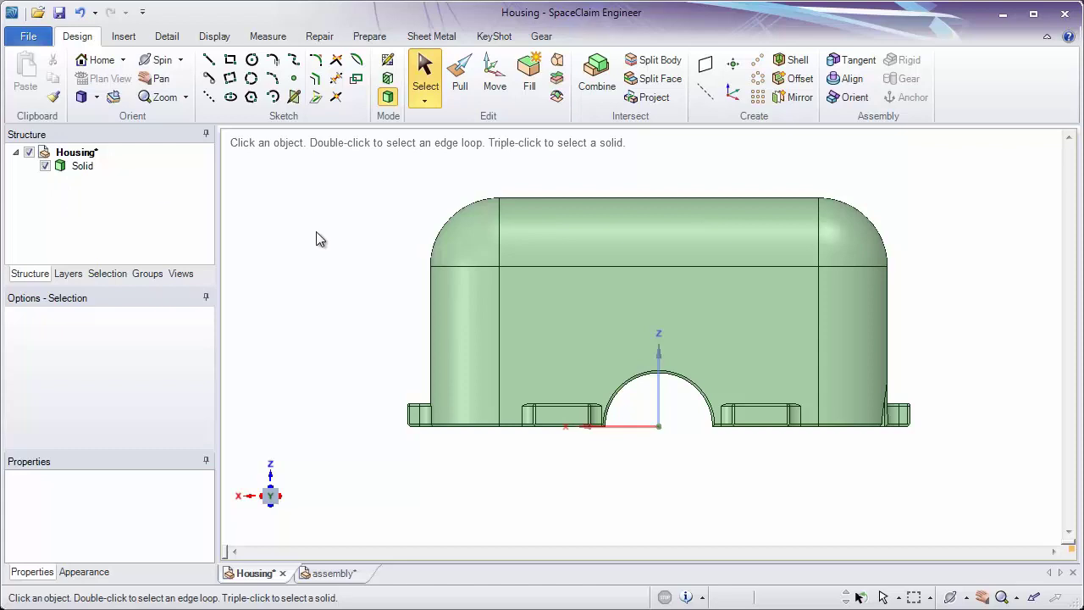
- Switch to the assembly design and expand its entire structure tree to show the contents of every component
click(335, 573)
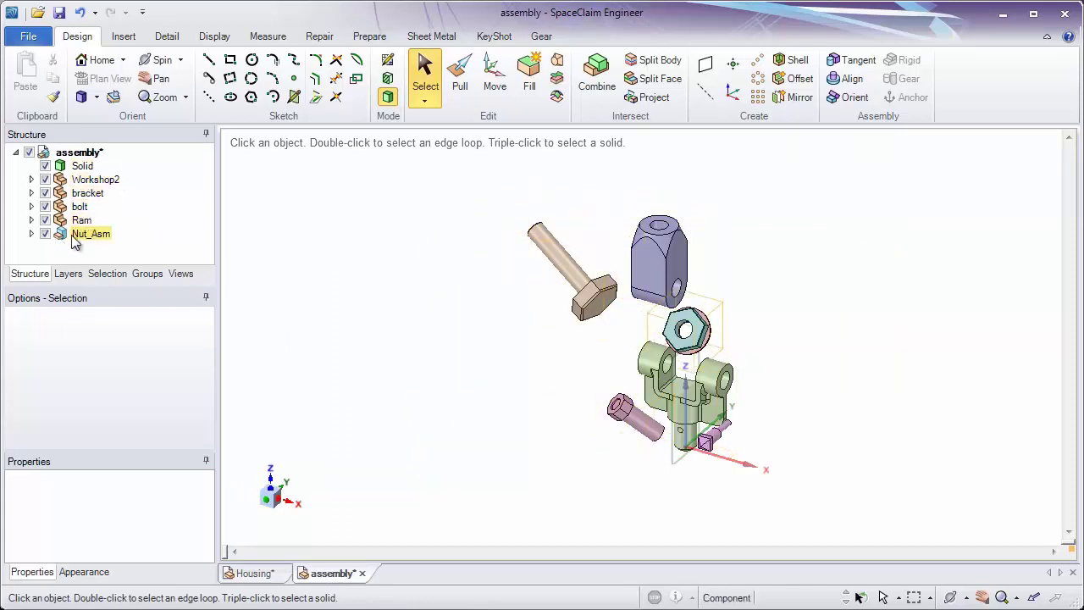
click(31, 234)
click(31, 235)
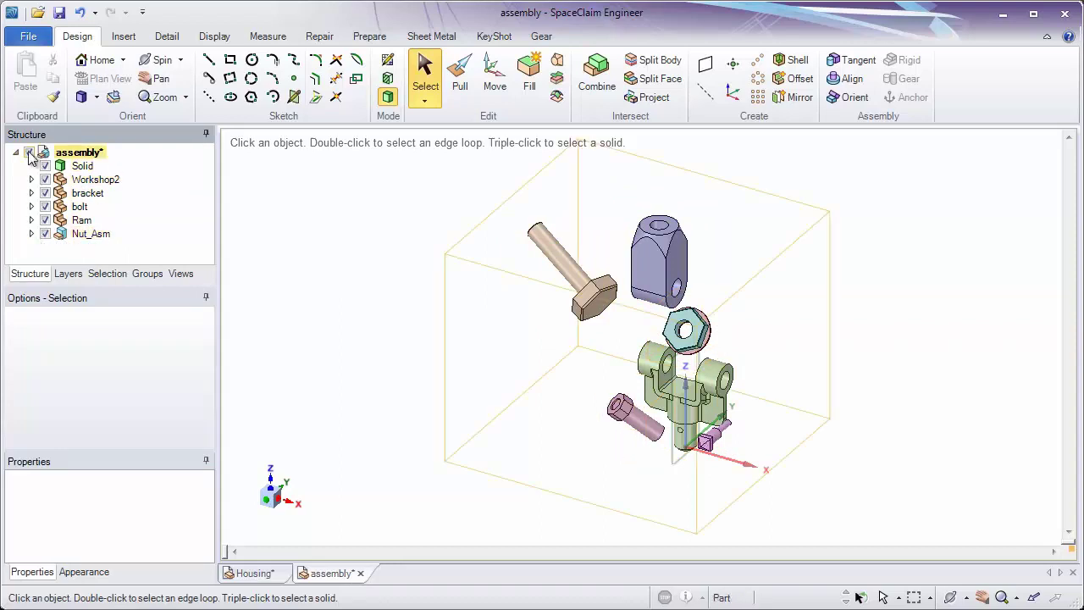
right_click(42, 156)
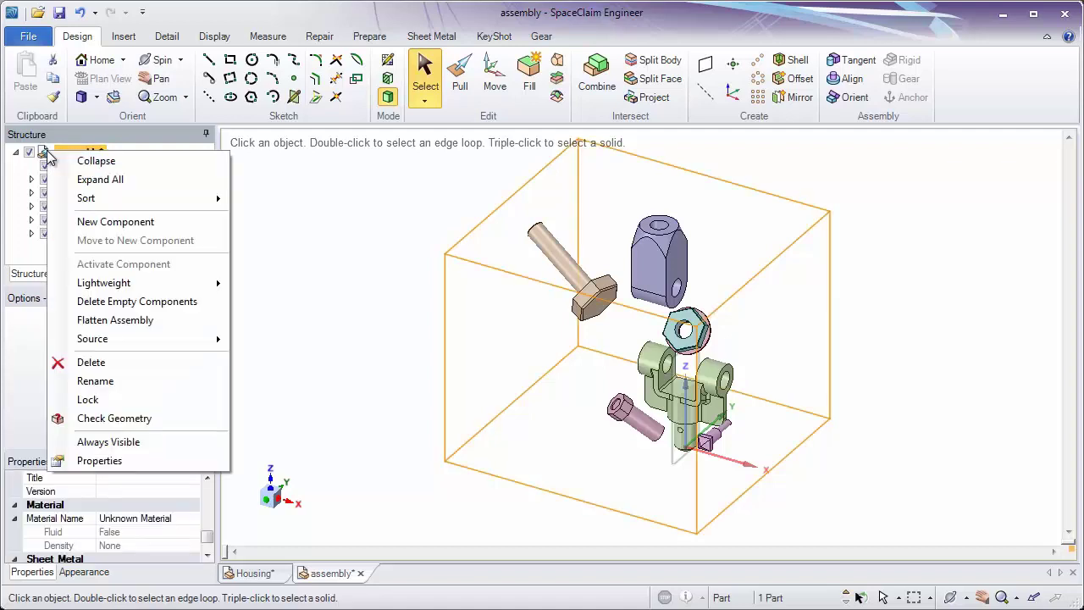
click(93, 179)
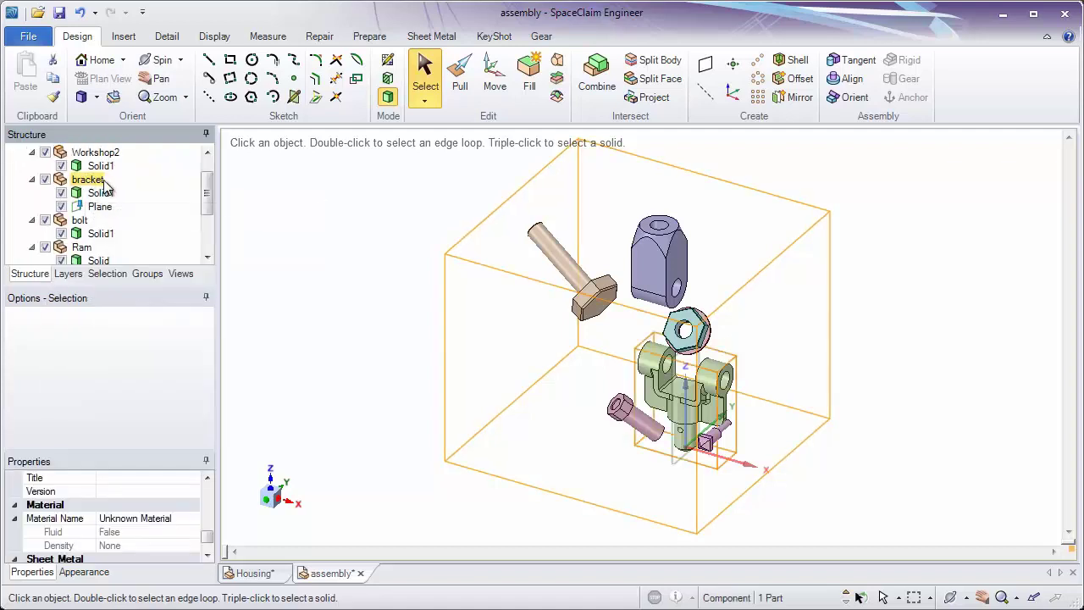
mouse_move(208, 203)
mouse_down()
mouse_move(214, 193)
mouse_move(217, 249)
mouse_move(210, 193)
mouse_move(227, 200)
mouse_up()
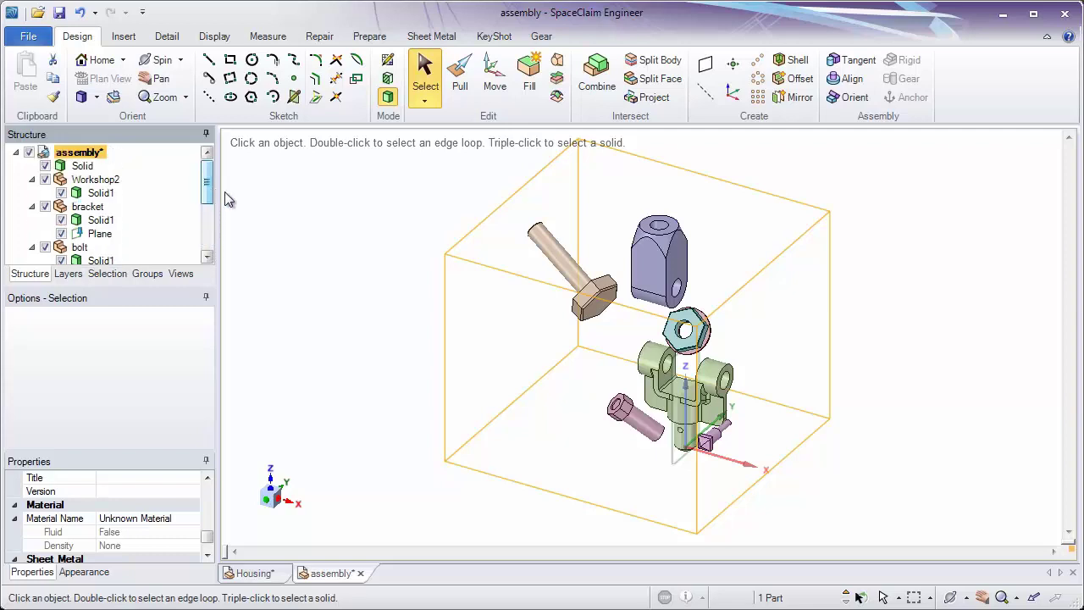
click(395, 330)
- Anchor the bracket component in place using the outer cylindrical face of one of its lugs
ctrl+scroll(696, 388, up, 1)
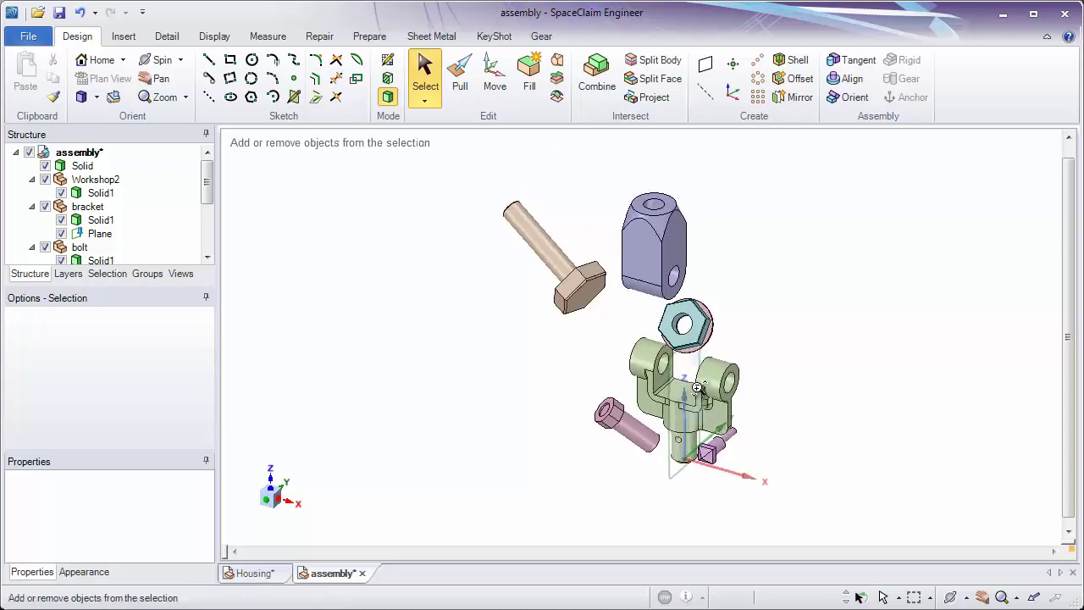
ctrl+scroll(696, 388, up, 4)
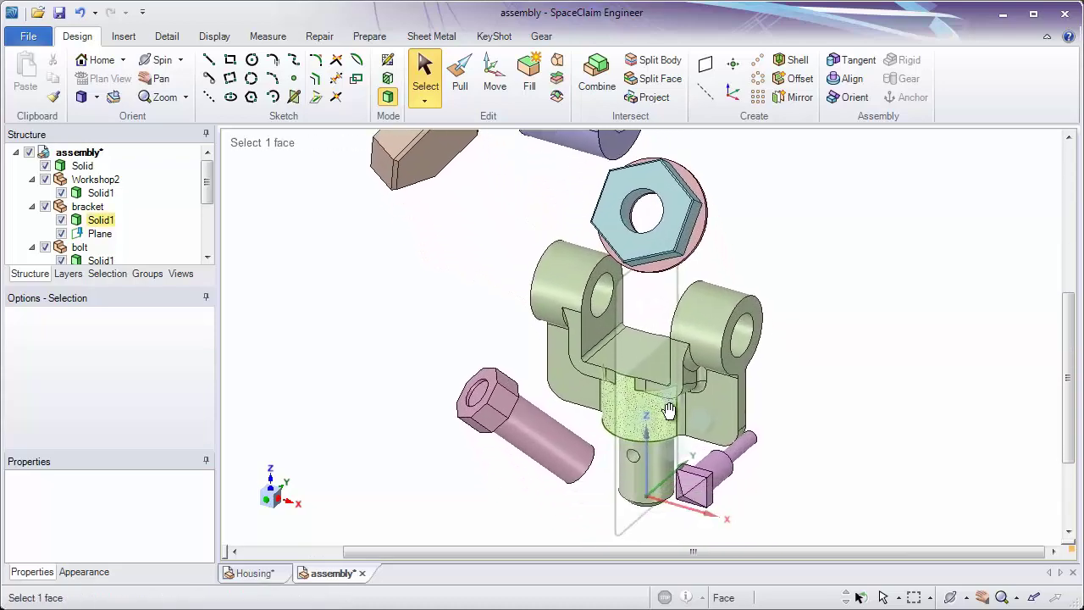
ctrl+scroll(669, 411, up, 2)
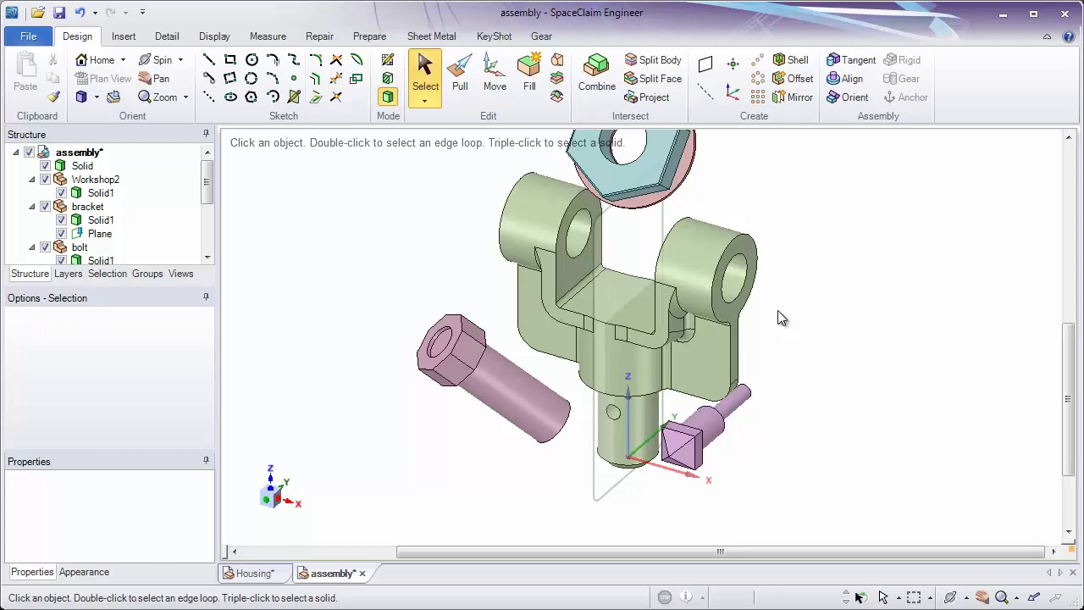
click(727, 307)
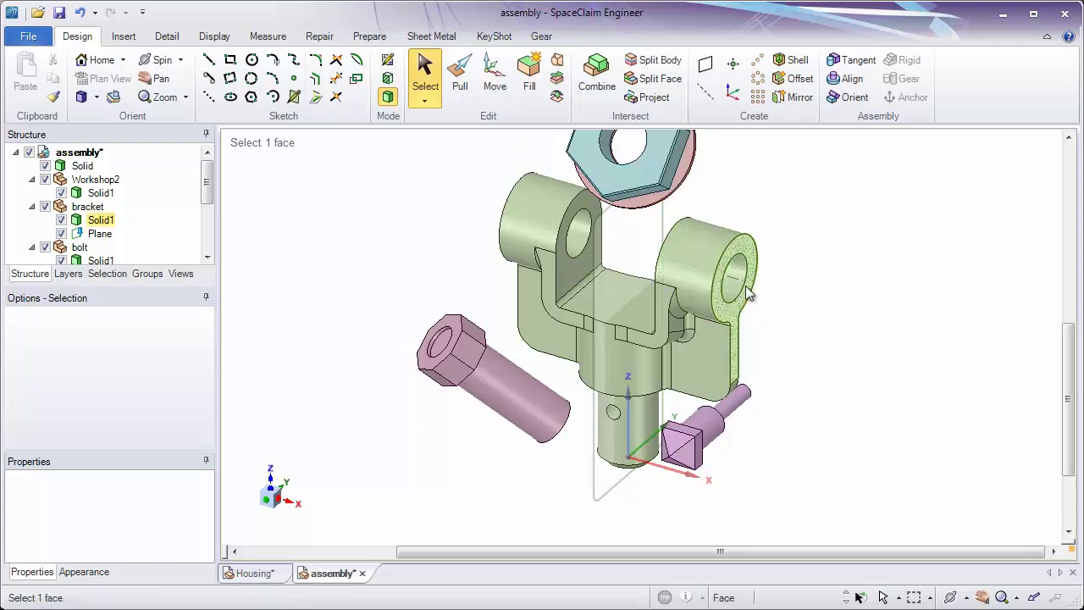
click(837, 227)
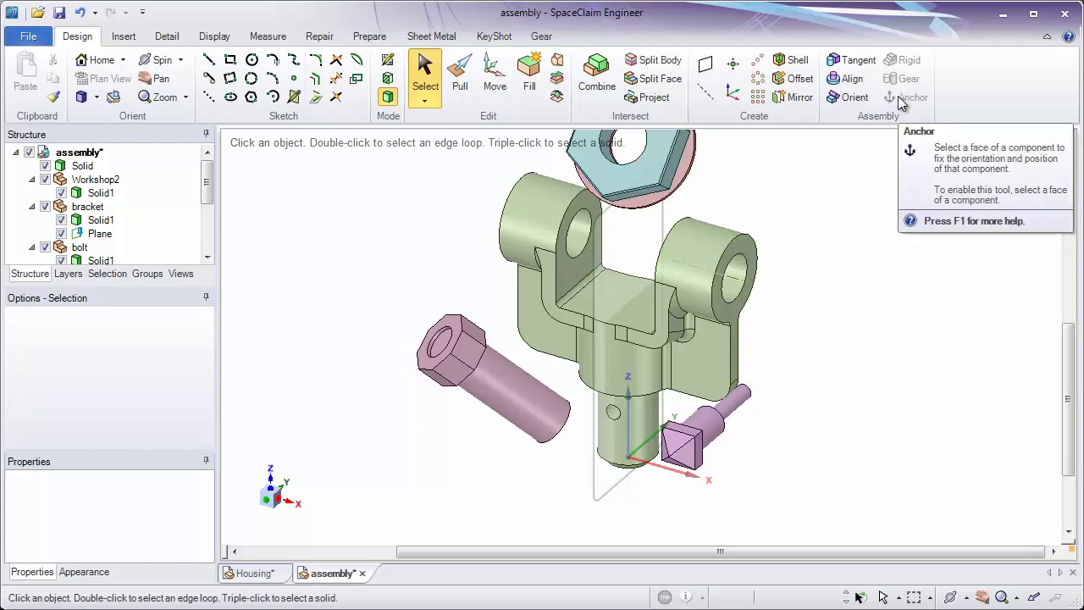
click(728, 254)
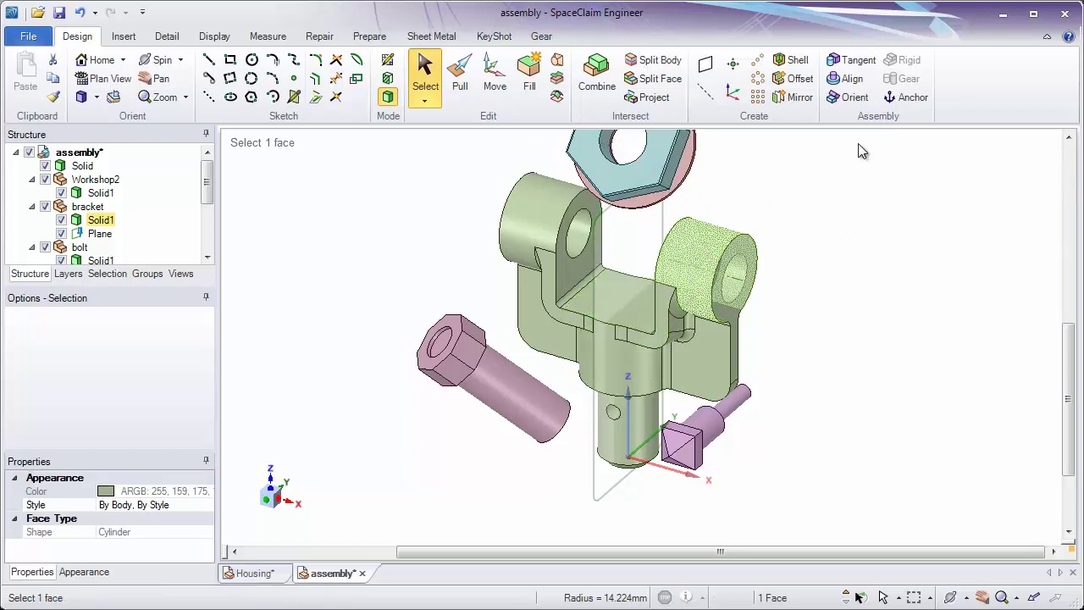
click(907, 96)
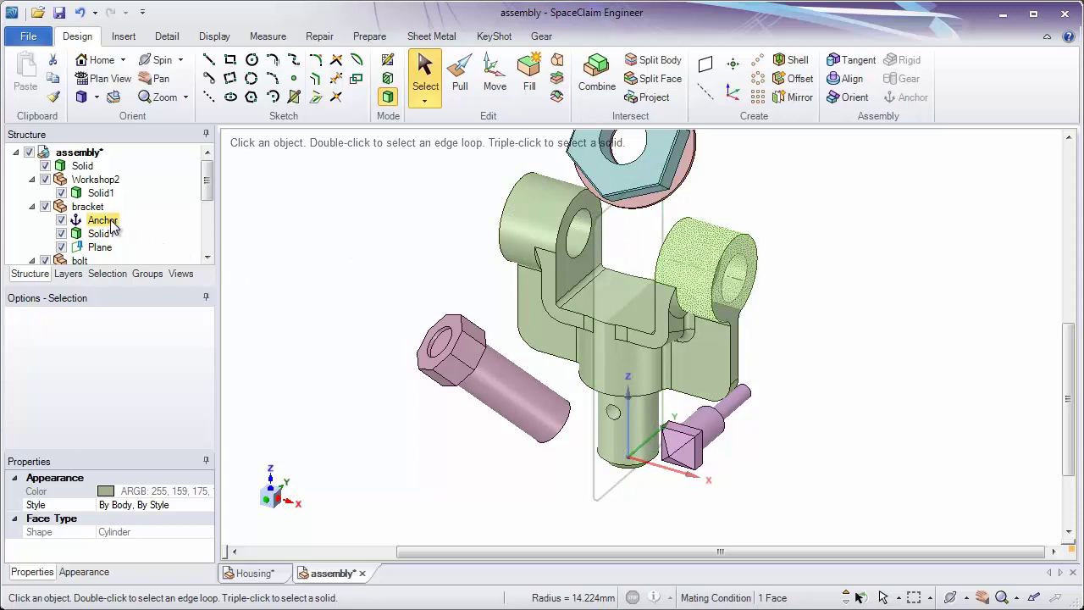
click(366, 201)
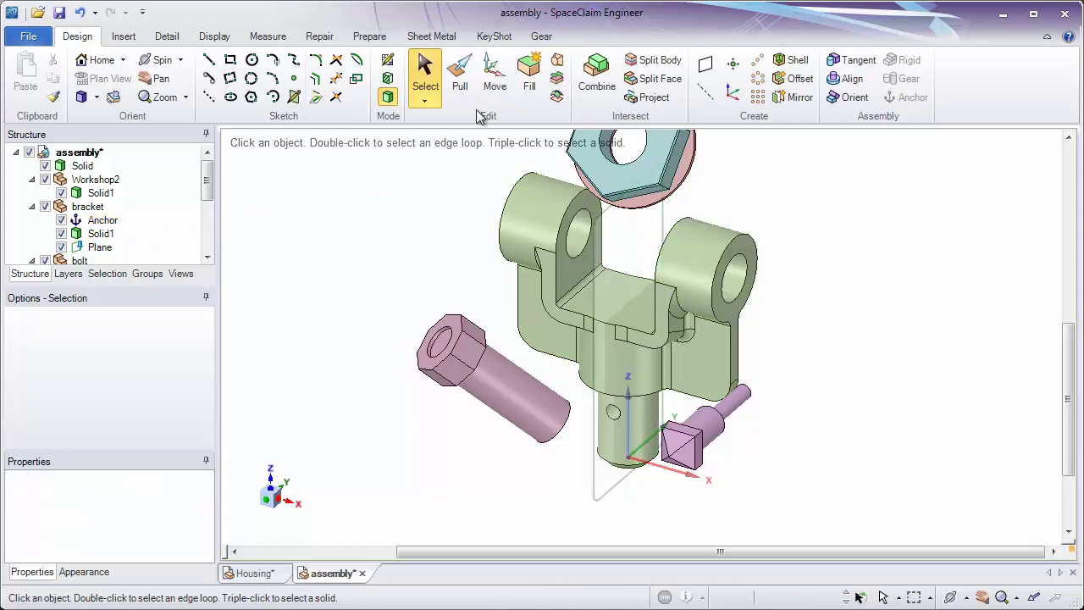
- Check with the Move tool whether the anchored bracket component can be moved, and clear the selection
click(492, 93)
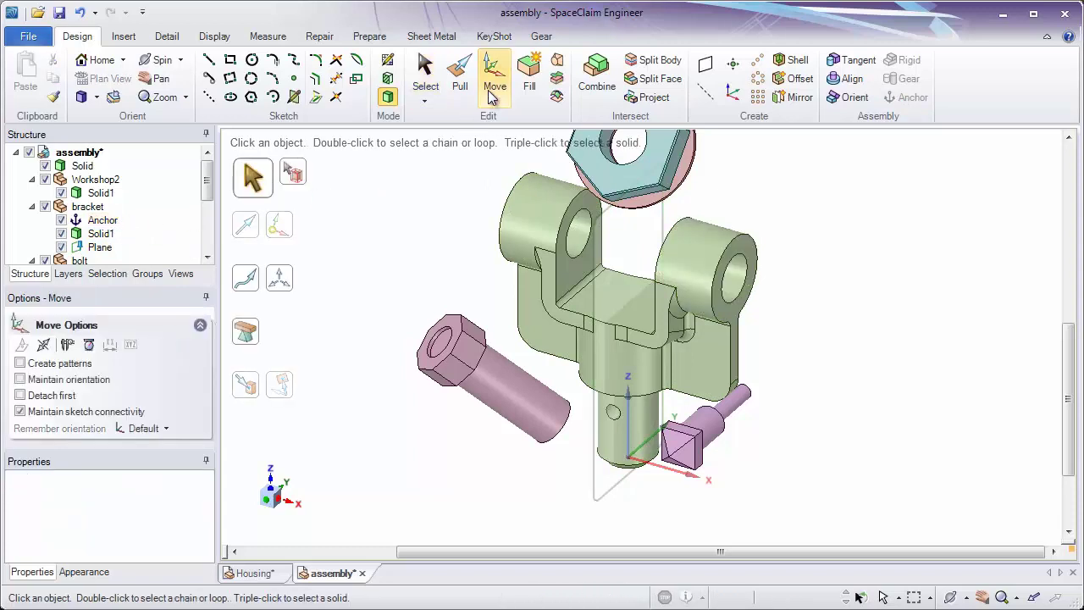
click(87, 210)
click(88, 212)
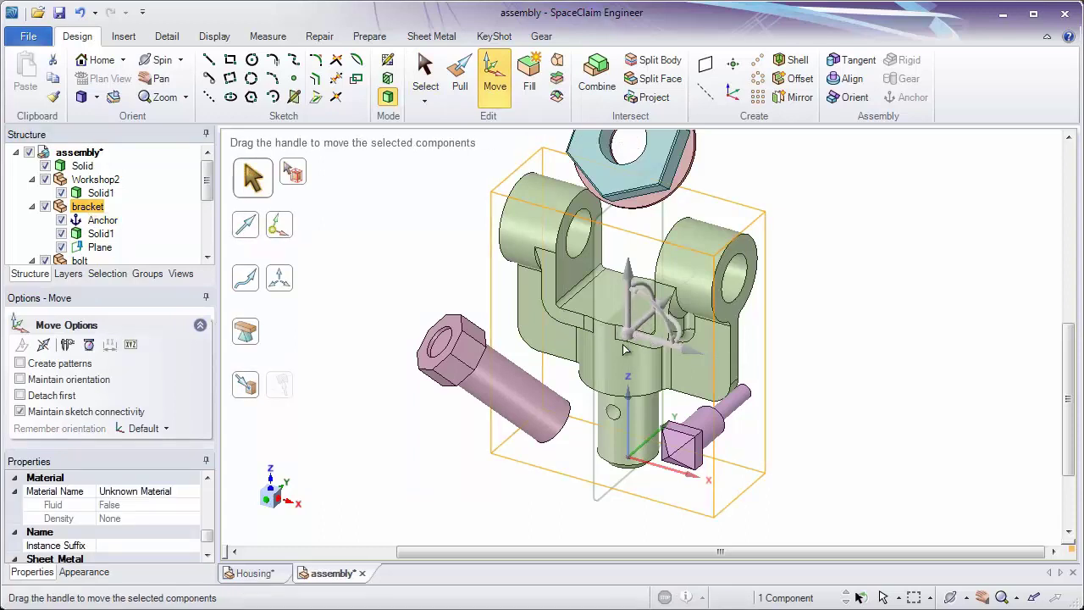
click(424, 279)
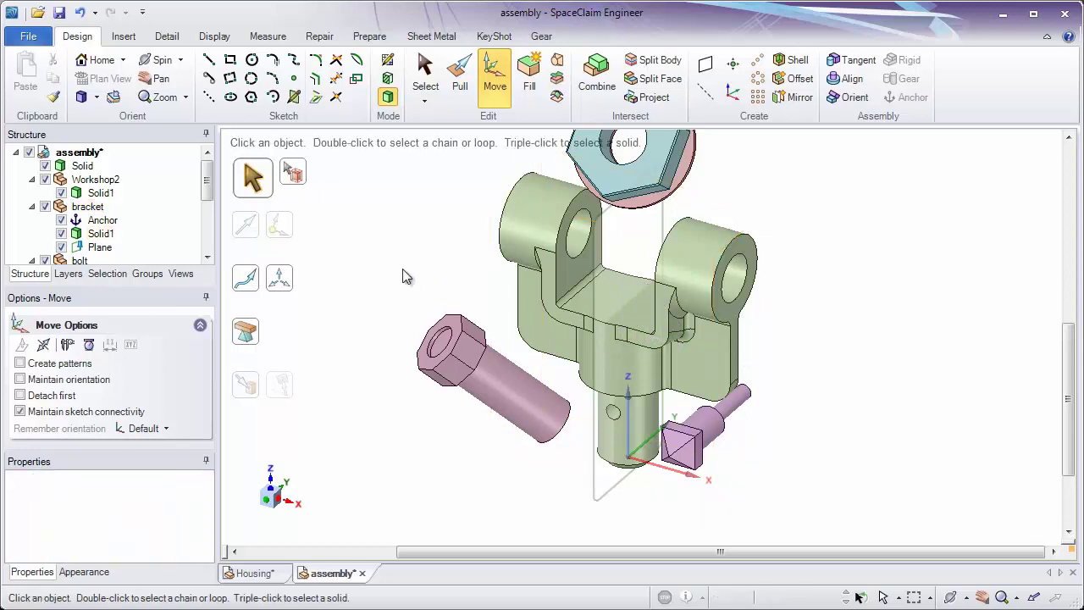
- Toggle the bracket's Anchor condition off and on with the component selected for moving, ending with the condition enabled
click(61, 220)
click(85, 207)
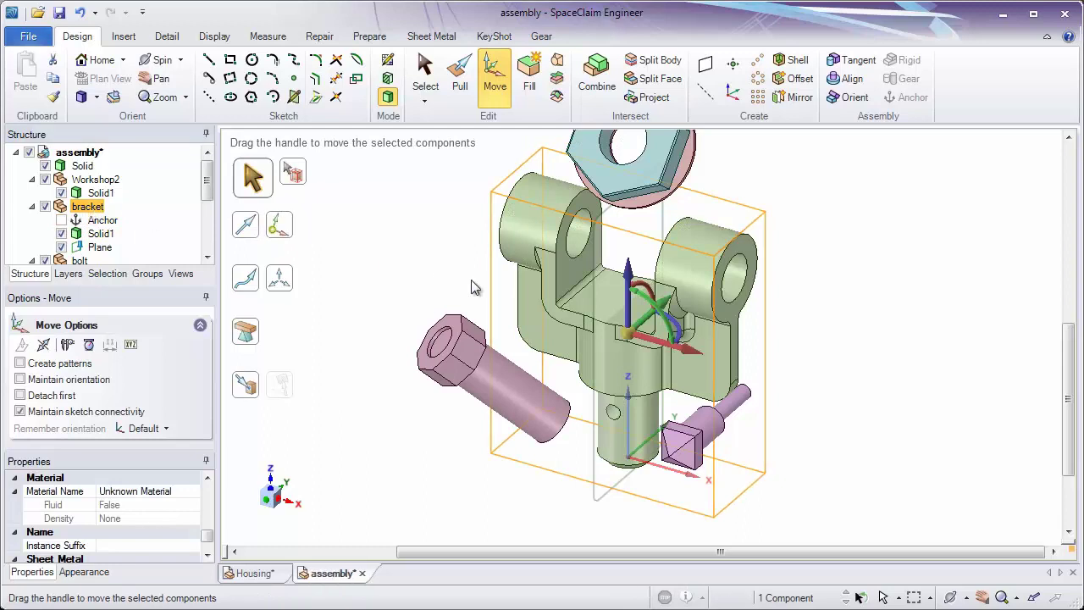
click(62, 220)
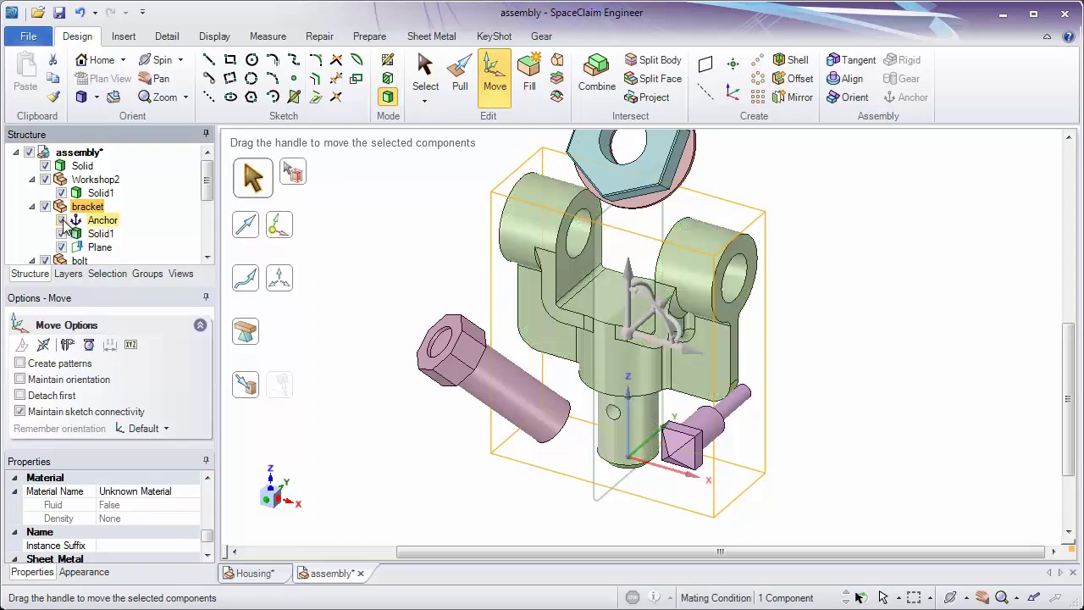
click(61, 221)
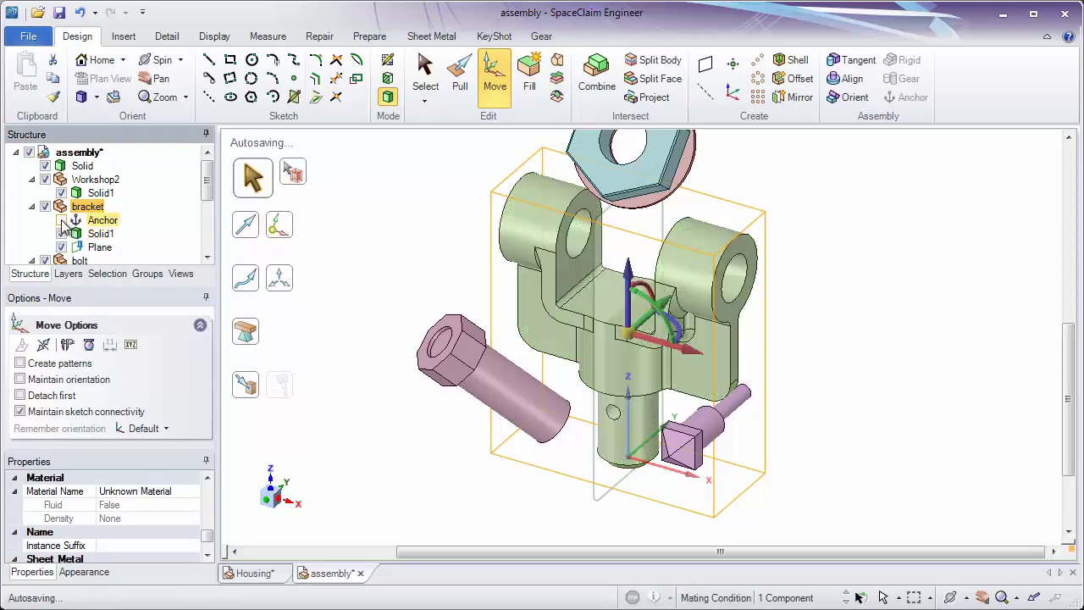
click(62, 220)
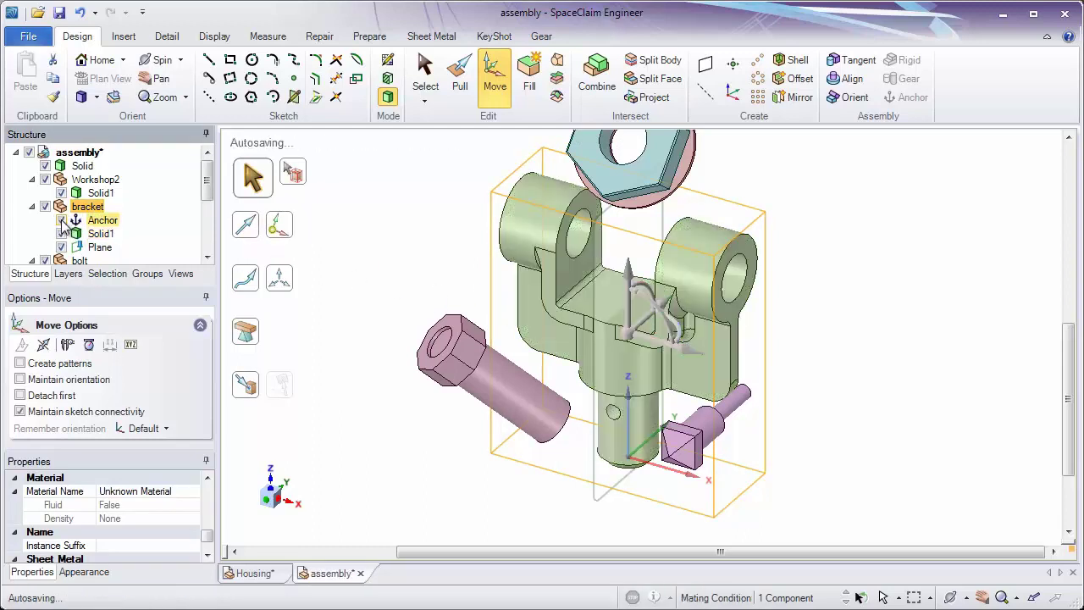
click(383, 247)
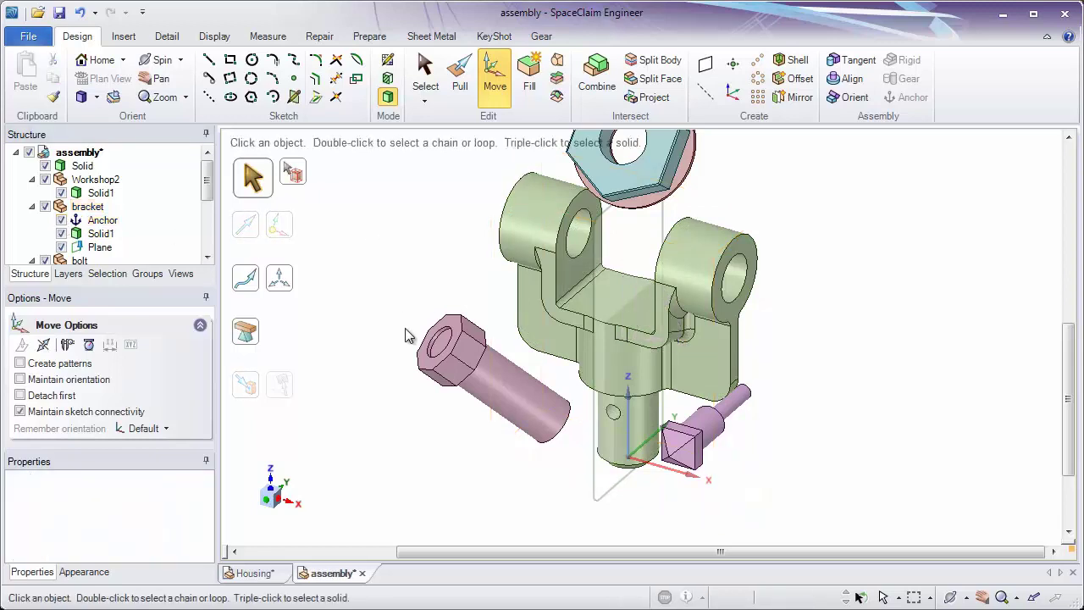
- Add an Align condition between the bolt's cylindrical shank and the outer cylindrical face of the near bracket lug
scroll(404, 296, down, 2)
scroll(404, 296, down, 4)
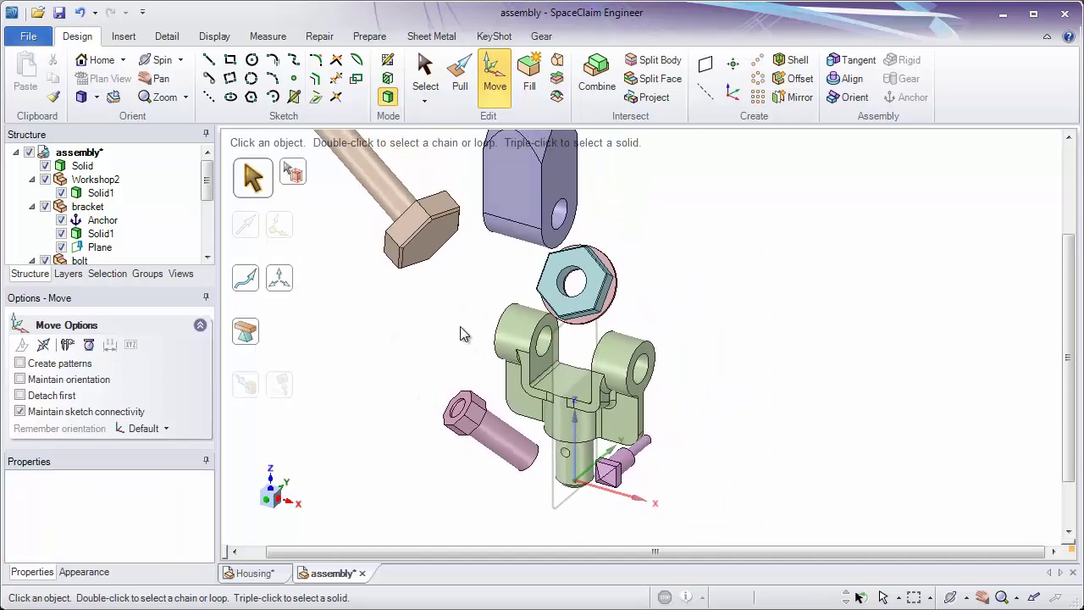
click(840, 80)
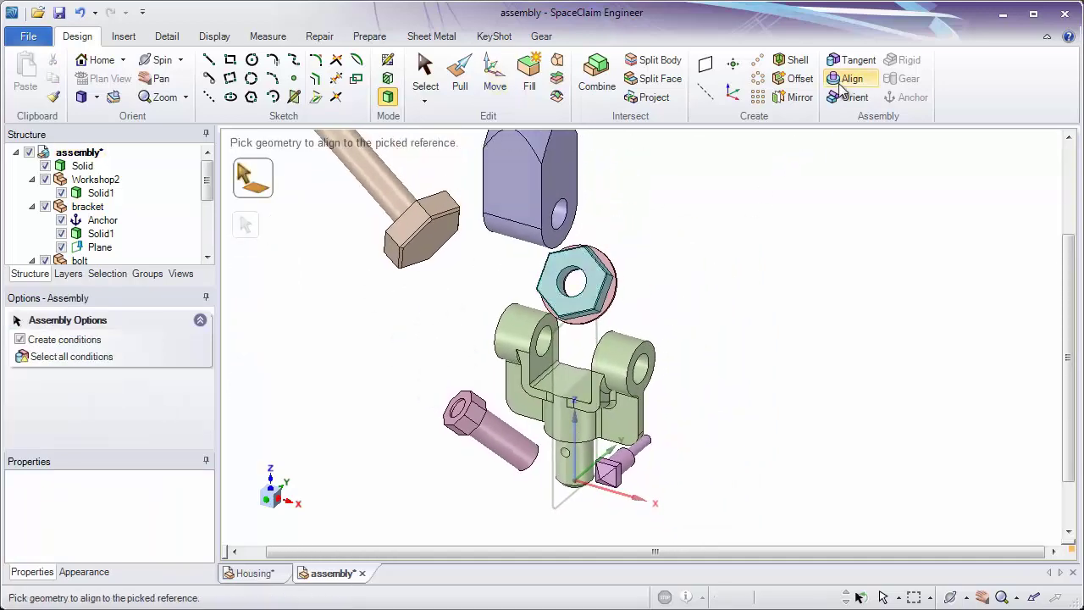
click(379, 181)
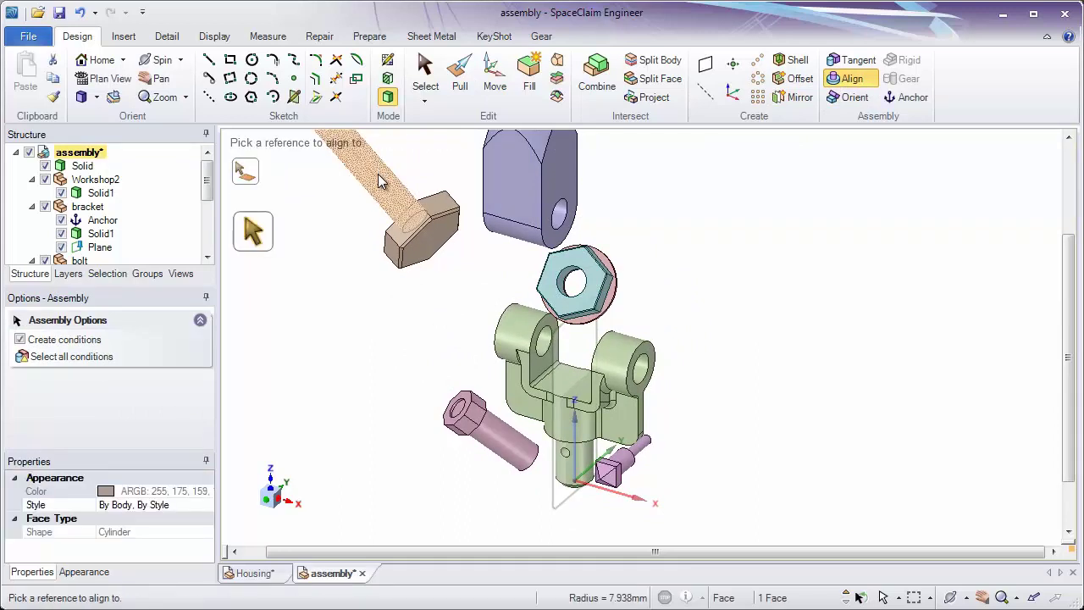
click(520, 328)
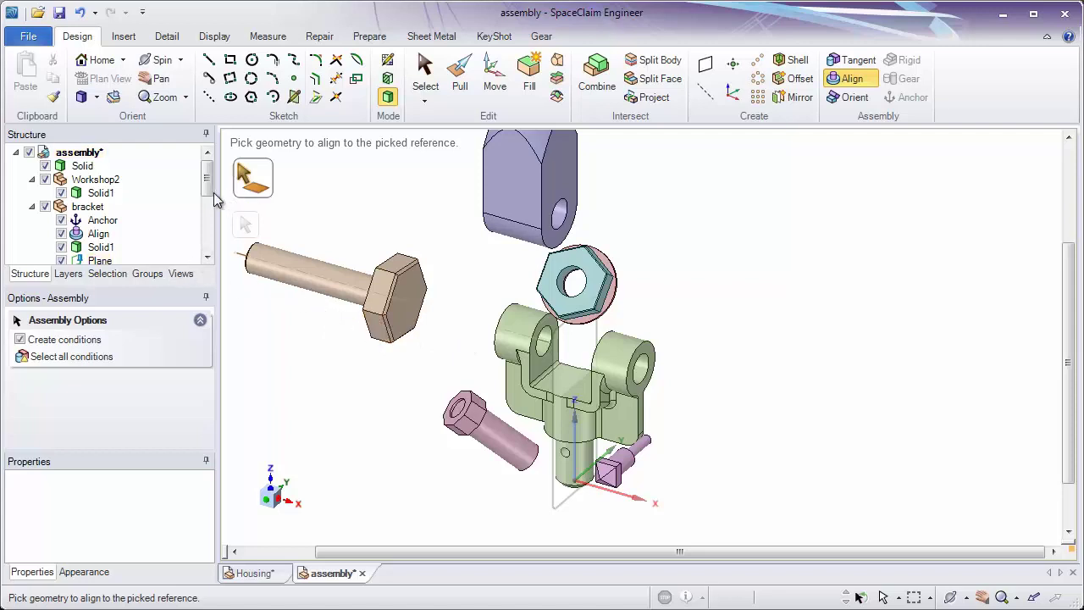
scroll(207, 195, down, 1)
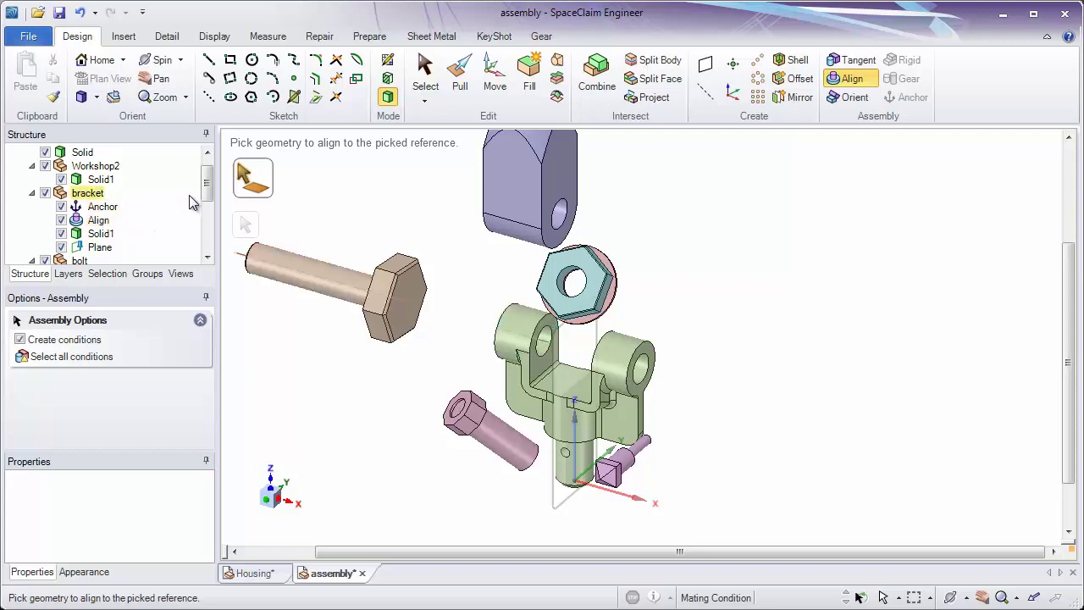
drag(208, 195, 208, 213)
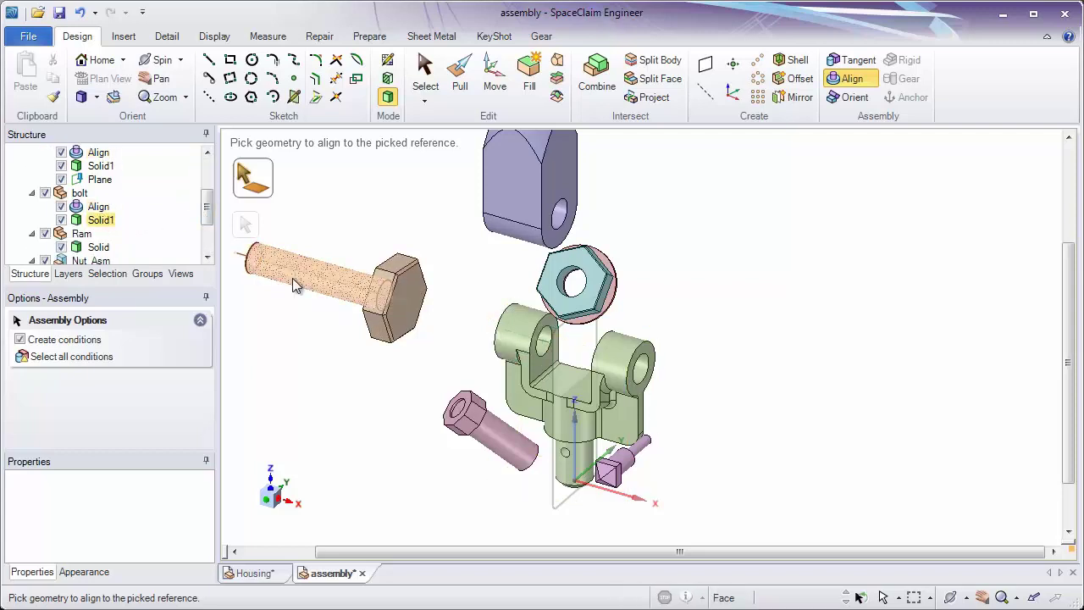
- Align the underside of the bolt's hex head with the outer flat face of the bracket lug
ctrl+middle_drag(333, 237, 512, 325)
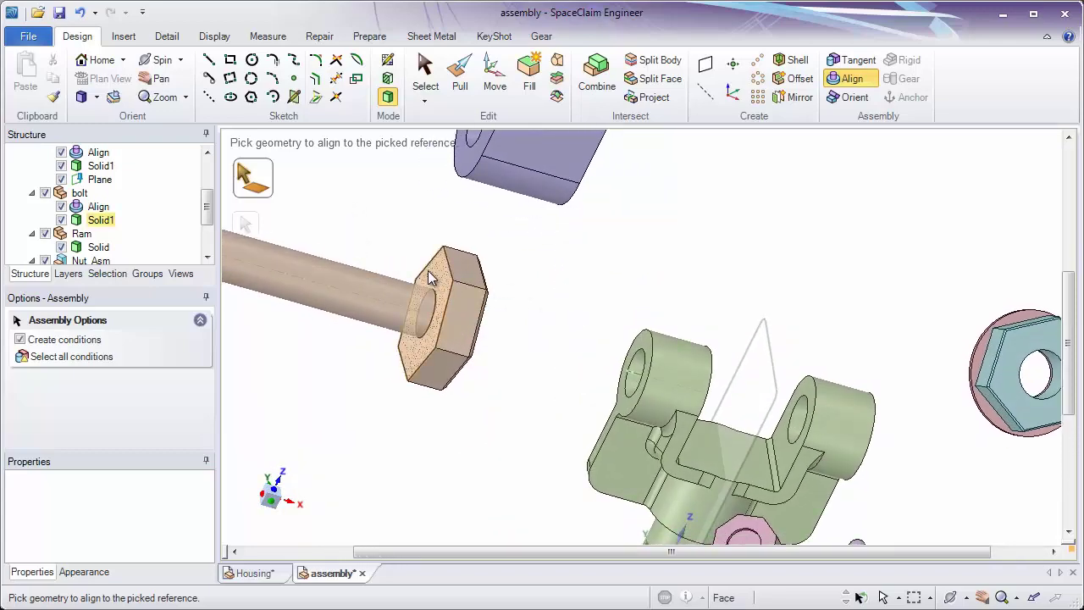
click(429, 280)
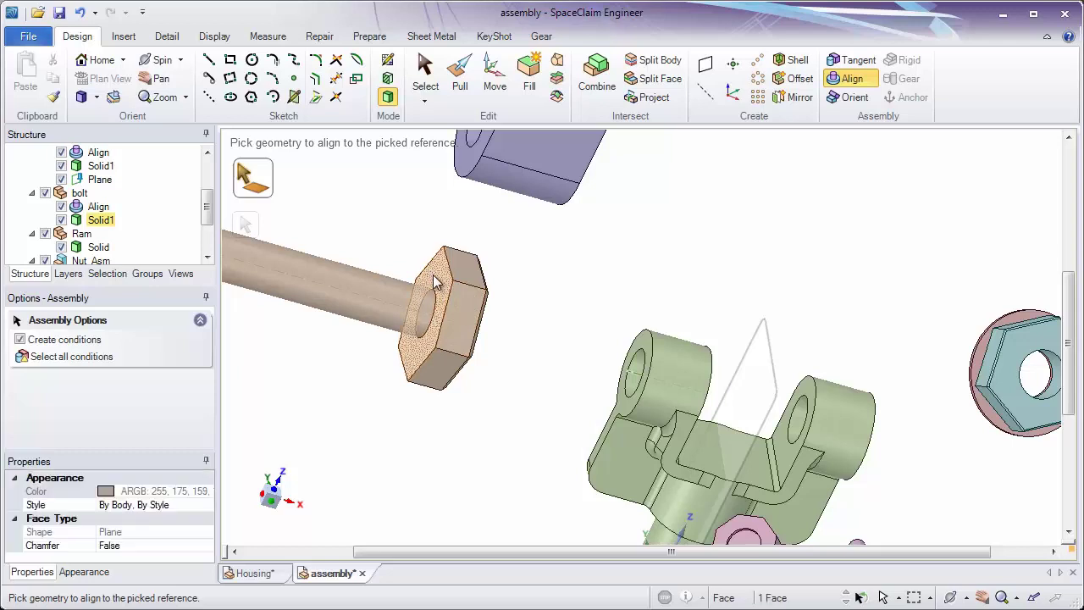
click(644, 343)
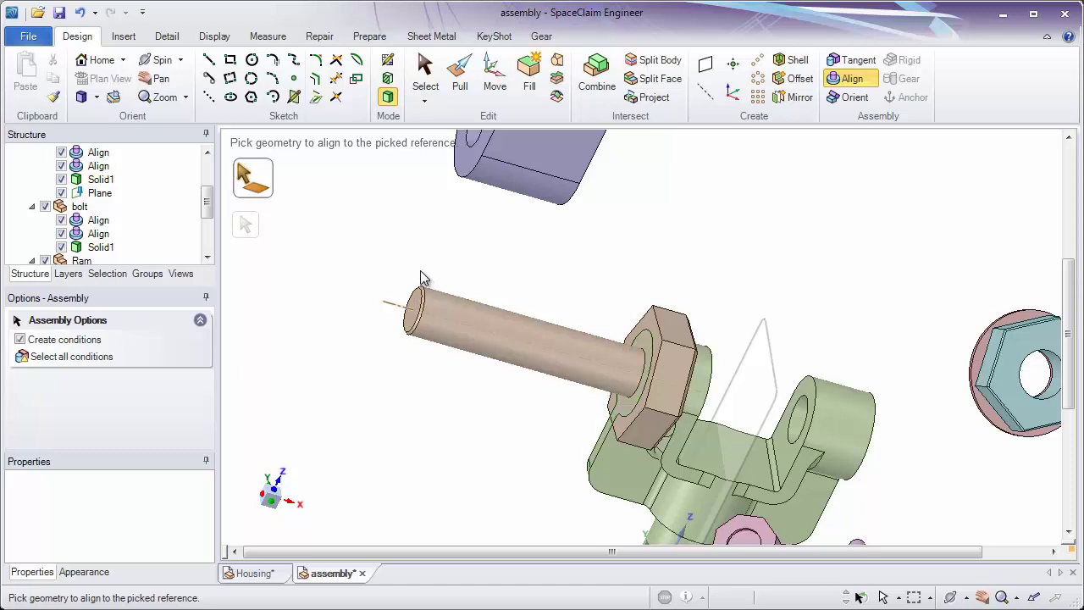
- Inspect which faces each of the bolt's two Align conditions refers to, and clear the selection
click(424, 75)
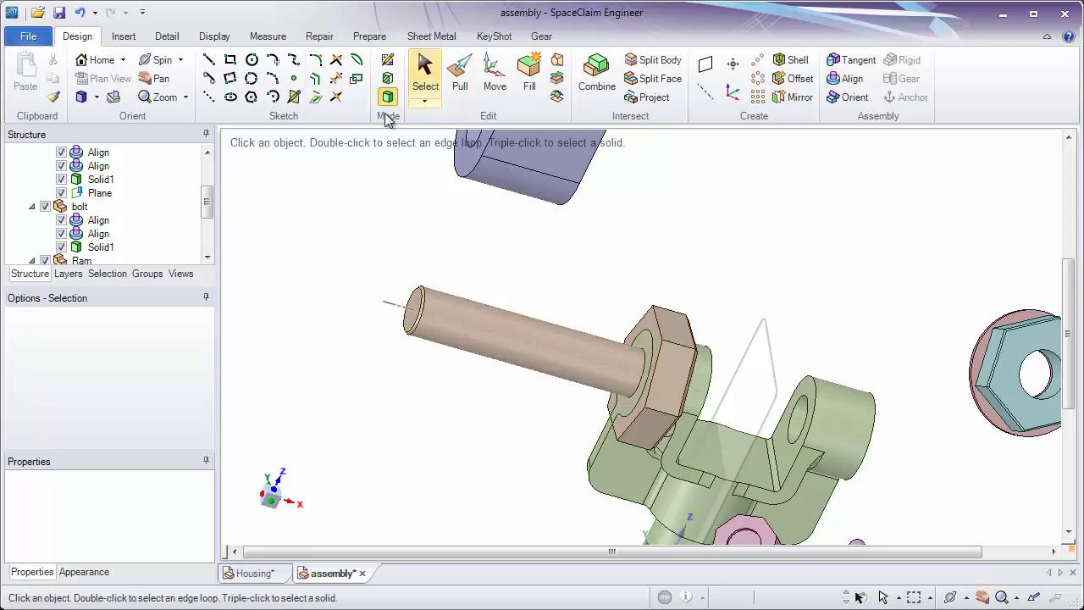
click(100, 234)
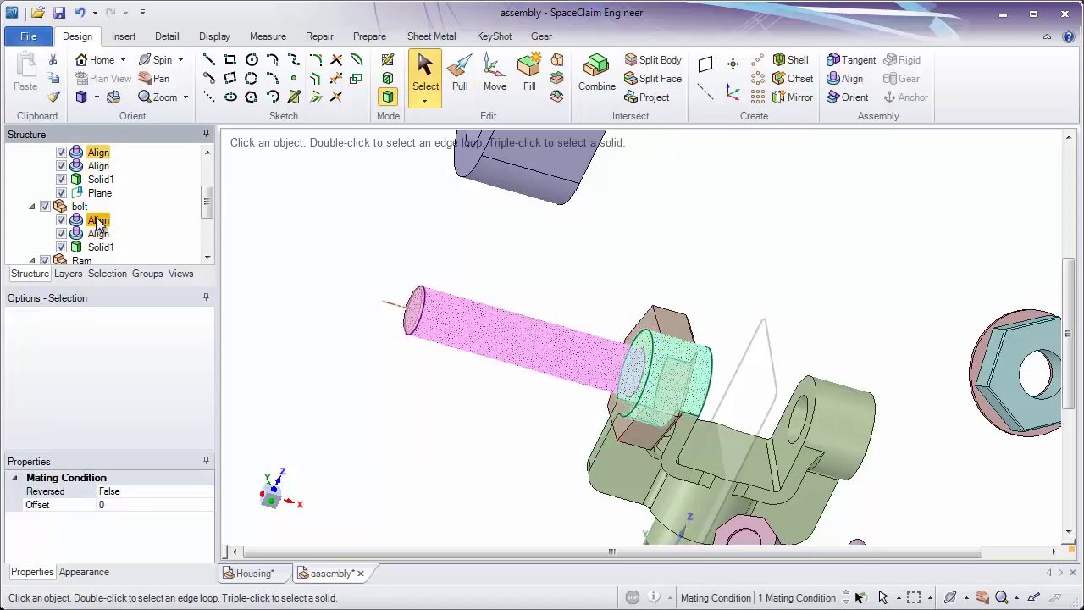
click(99, 235)
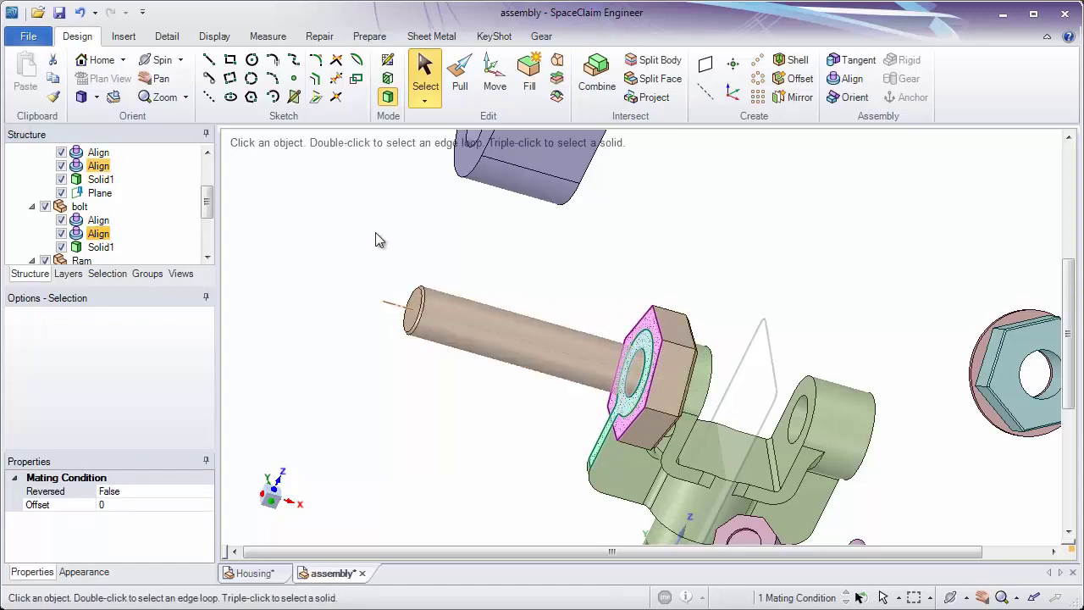
scroll(208, 205, up, 1)
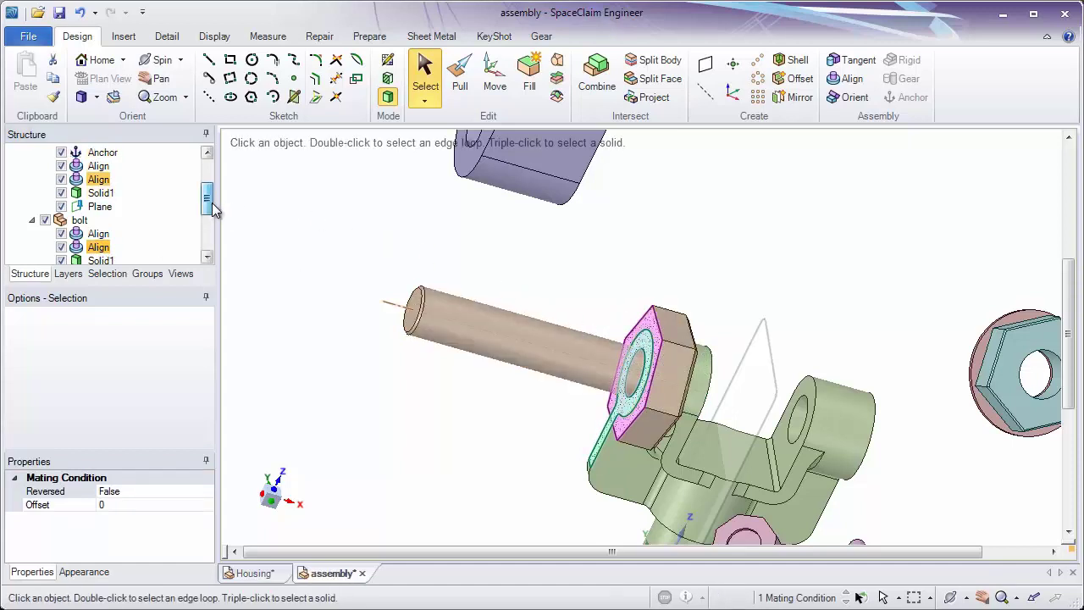
click(296, 226)
scroll(208, 203, up, 2)
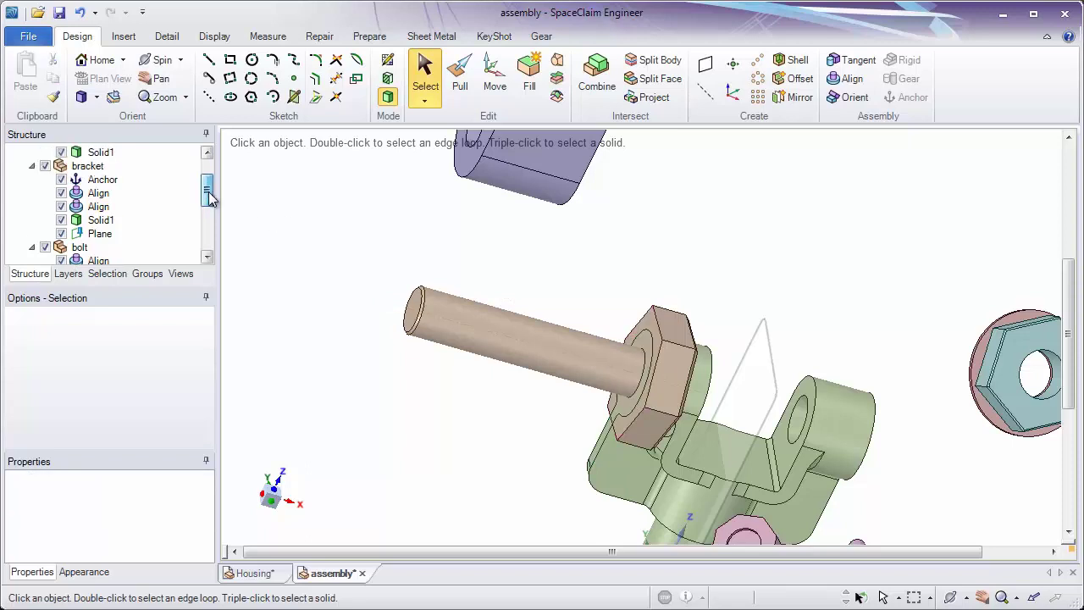
- Reverse the sense of the planar Align condition under the bracket component, and switch it back
right_click(100, 209)
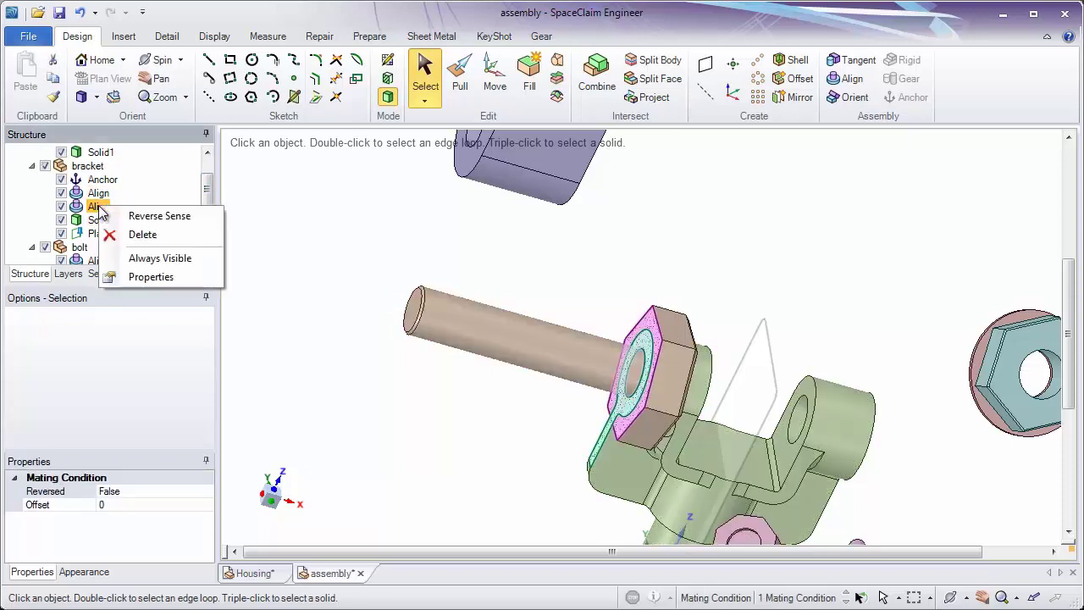
click(152, 218)
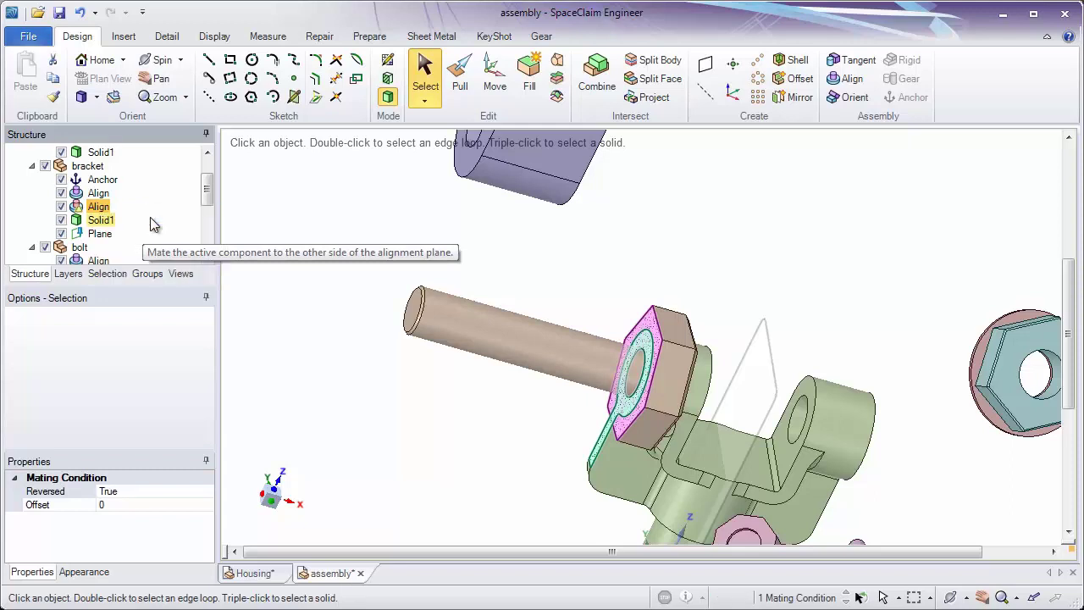
right_click(99, 211)
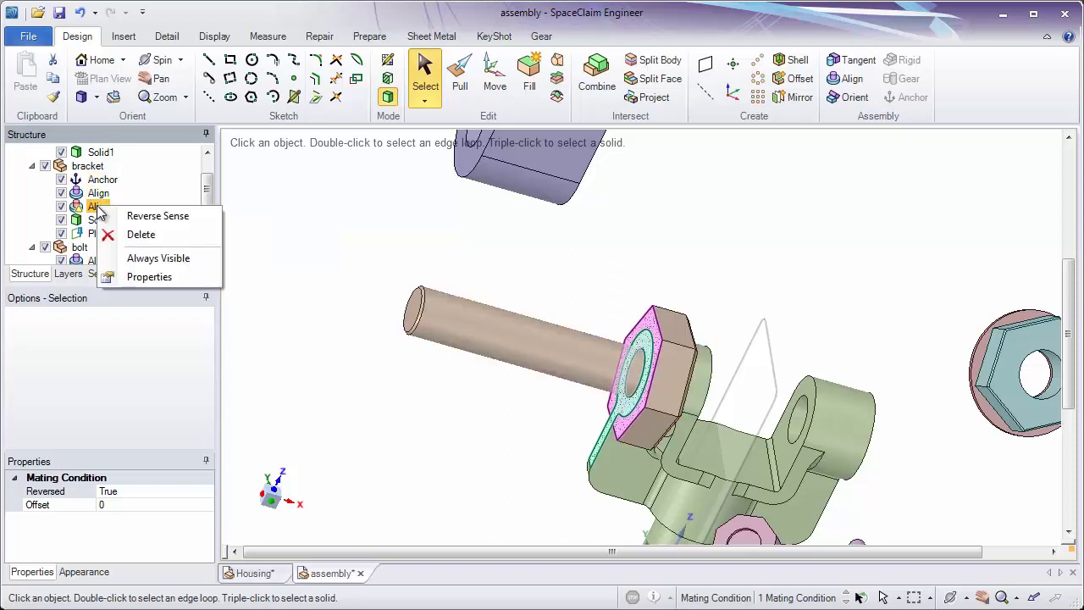
click(155, 218)
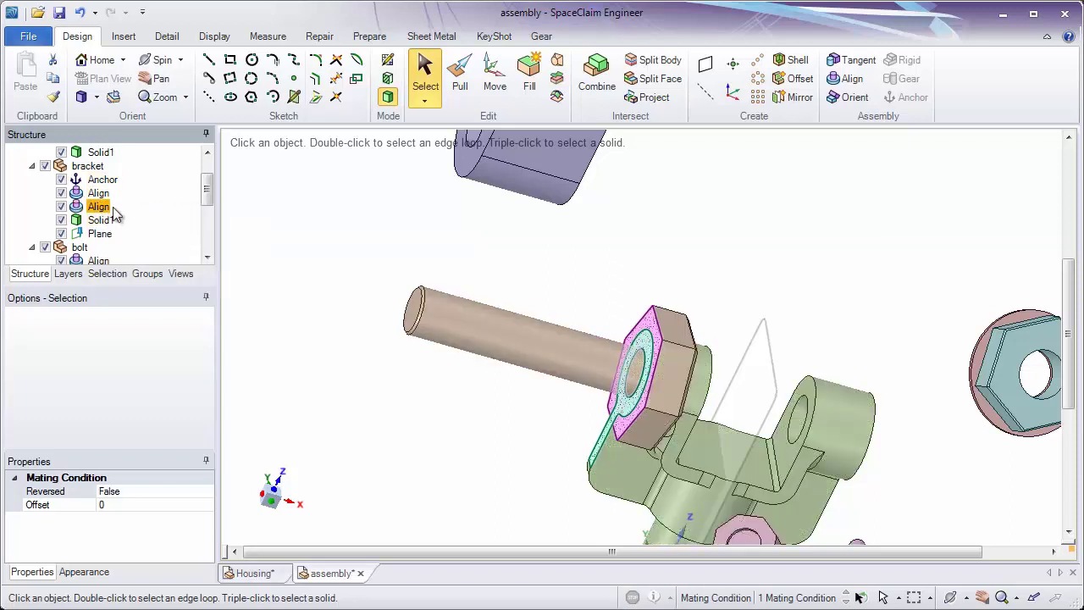
- Reverse the sense of the planar Align condition under the bolt component, and clear the selection
scroll(207, 197, down, 2)
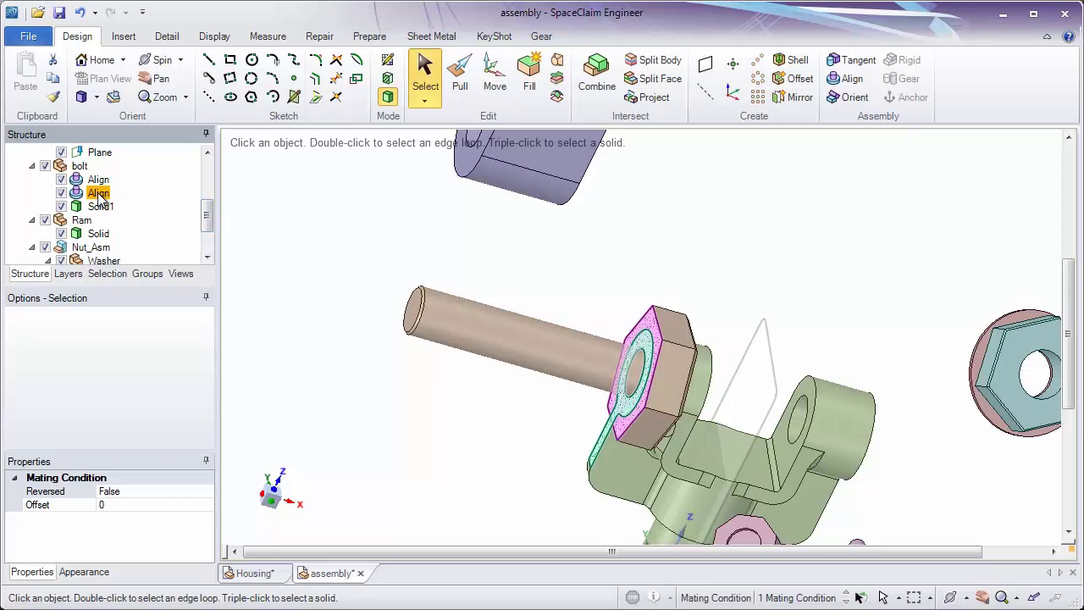
right_click(99, 195)
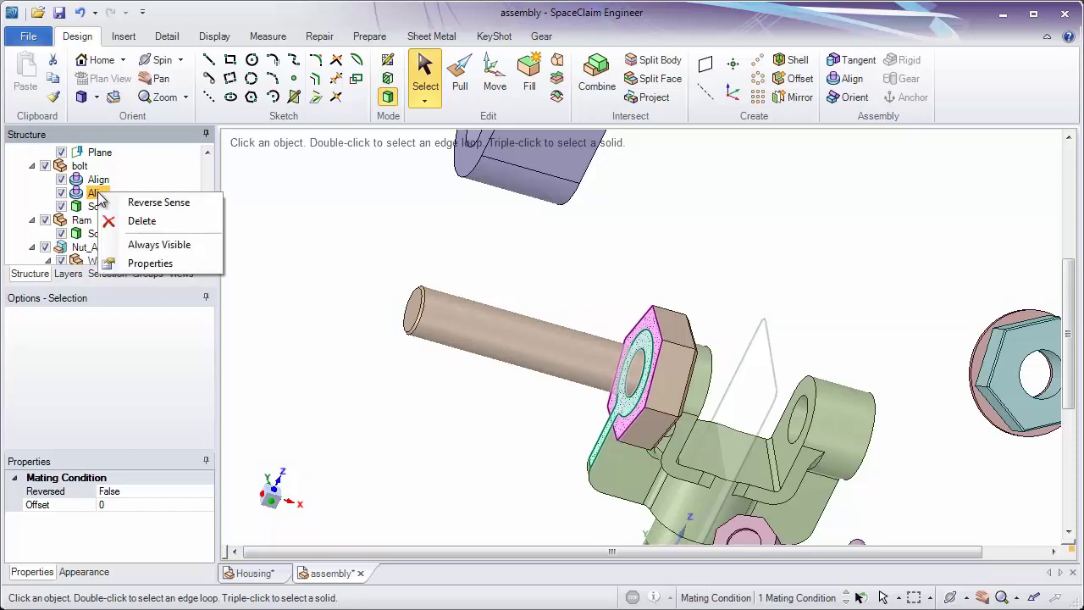
click(160, 204)
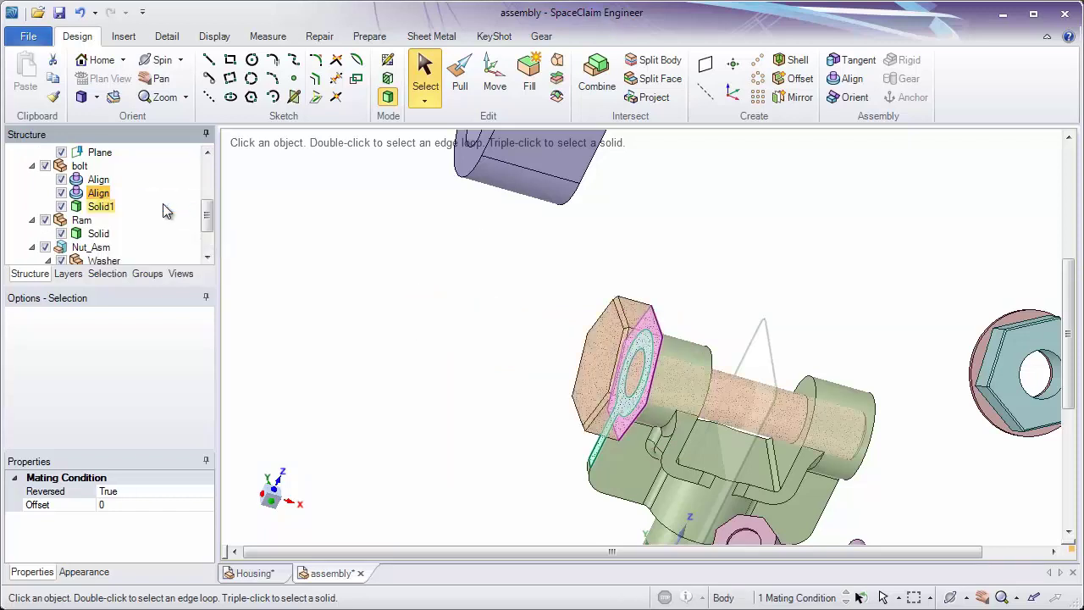
click(374, 264)
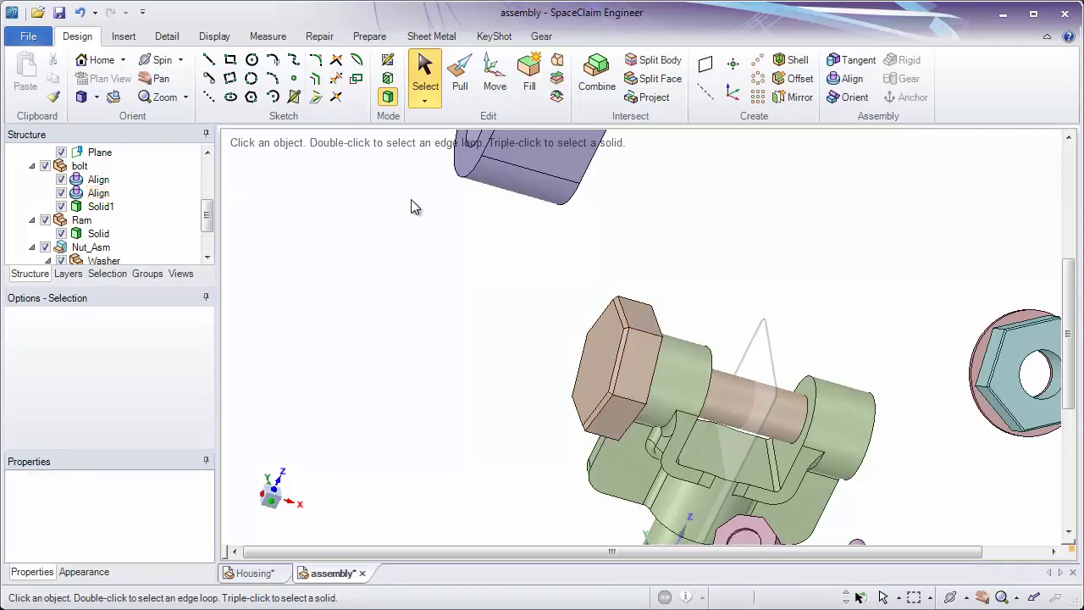
- Check with the Move tool whether the aligned bolt component can be rotated, including a 3° turn, and clear the selection
click(494, 76)
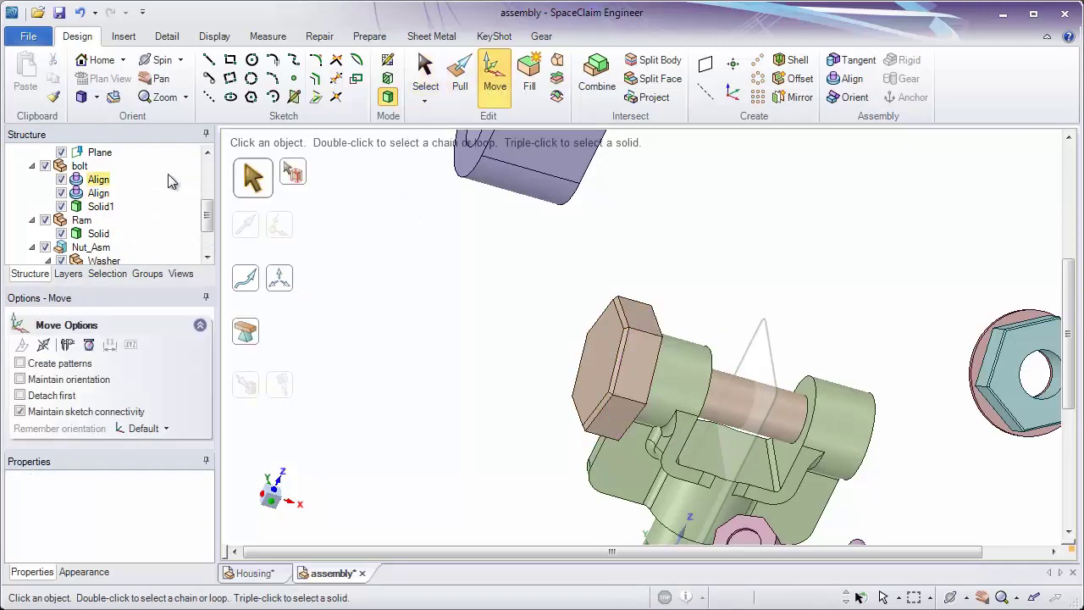
click(79, 166)
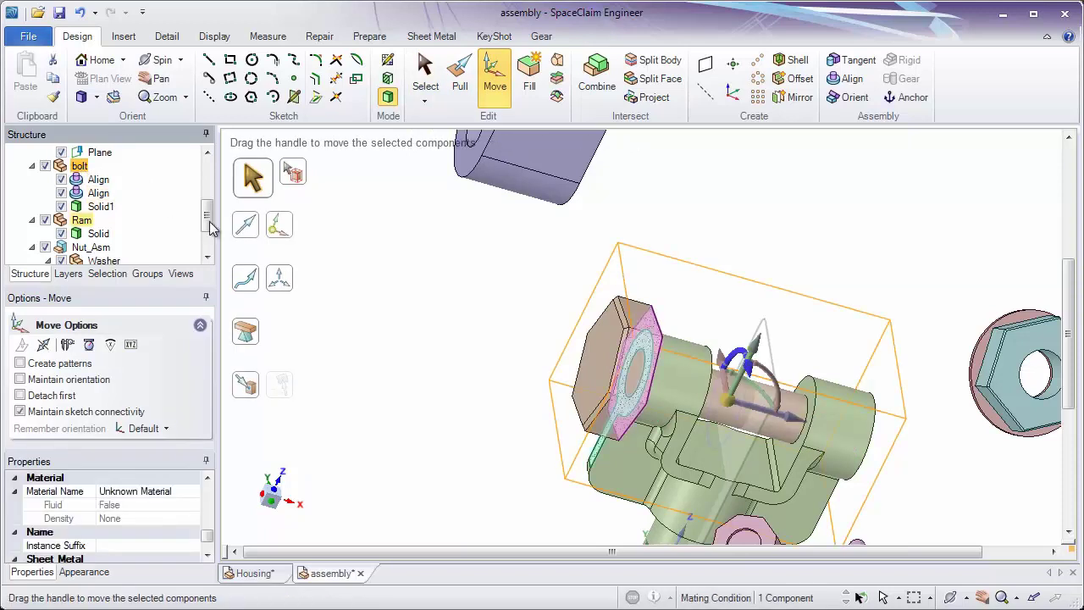
text(3)
key(Return)
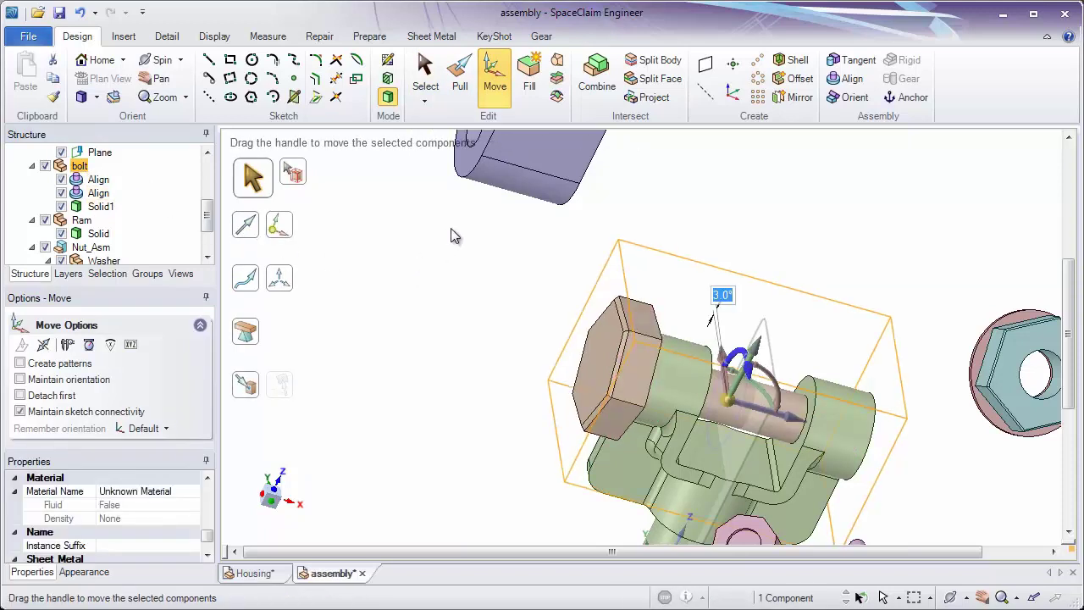
key(ctrl+z)
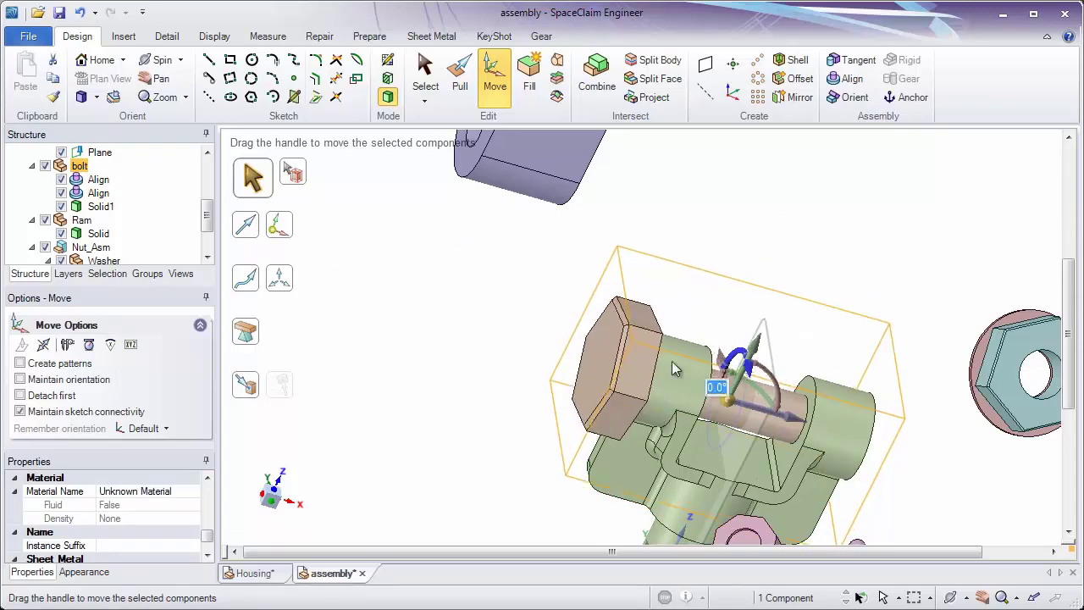
drag(672, 361, 551, 271)
click(474, 273)
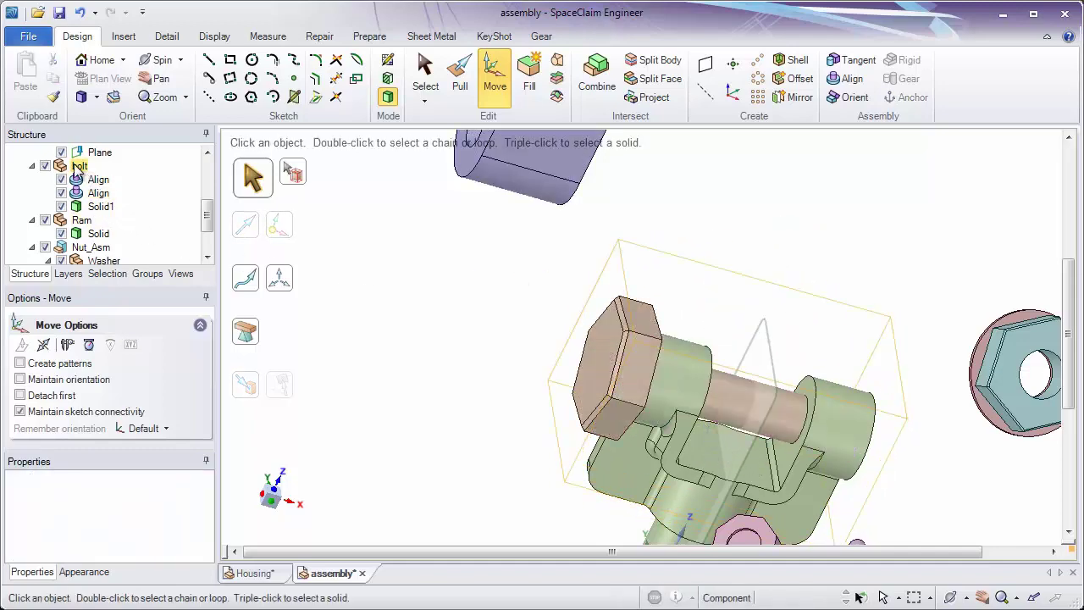
click(76, 167)
middle_drag(361, 281, 404, 314)
drag(411, 305, 402, 241)
click(369, 261)
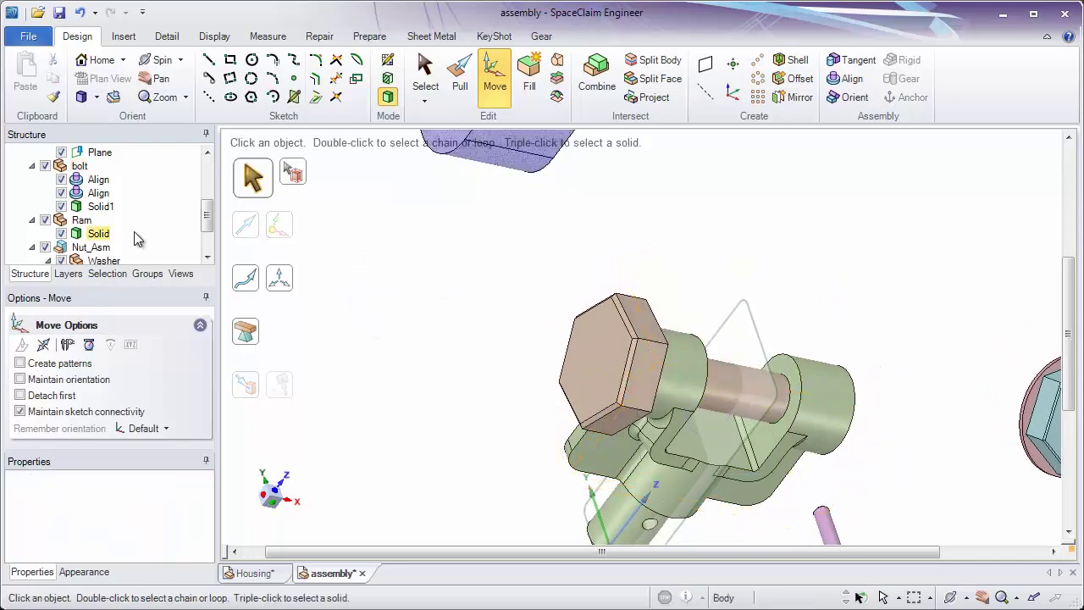
- Disable both of the bolt's Align conditions, and move the bolt component partway out of the lug and tilt it
click(61, 179)
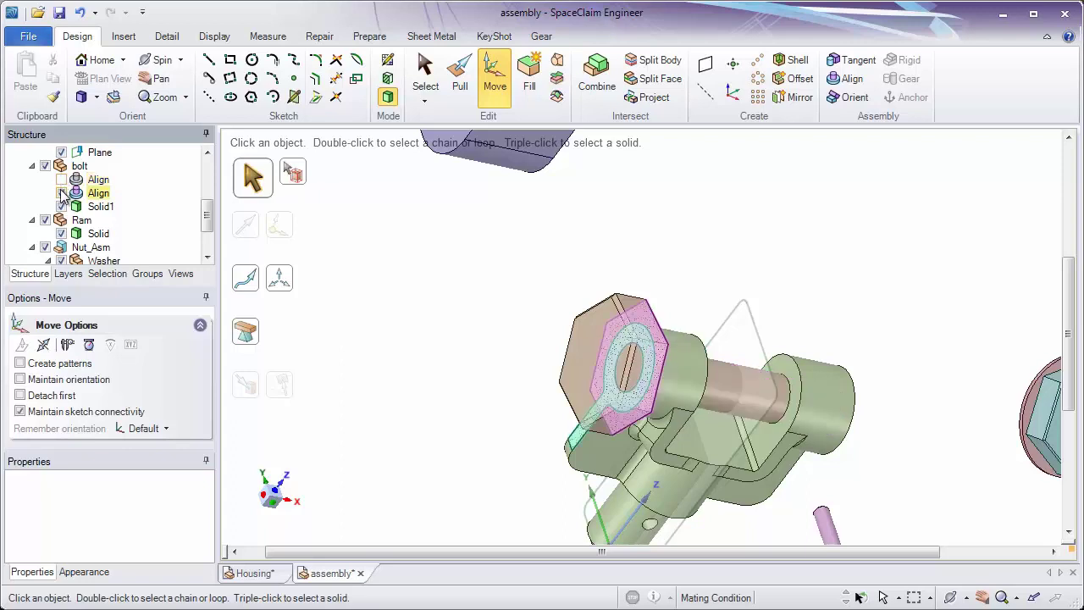
click(61, 193)
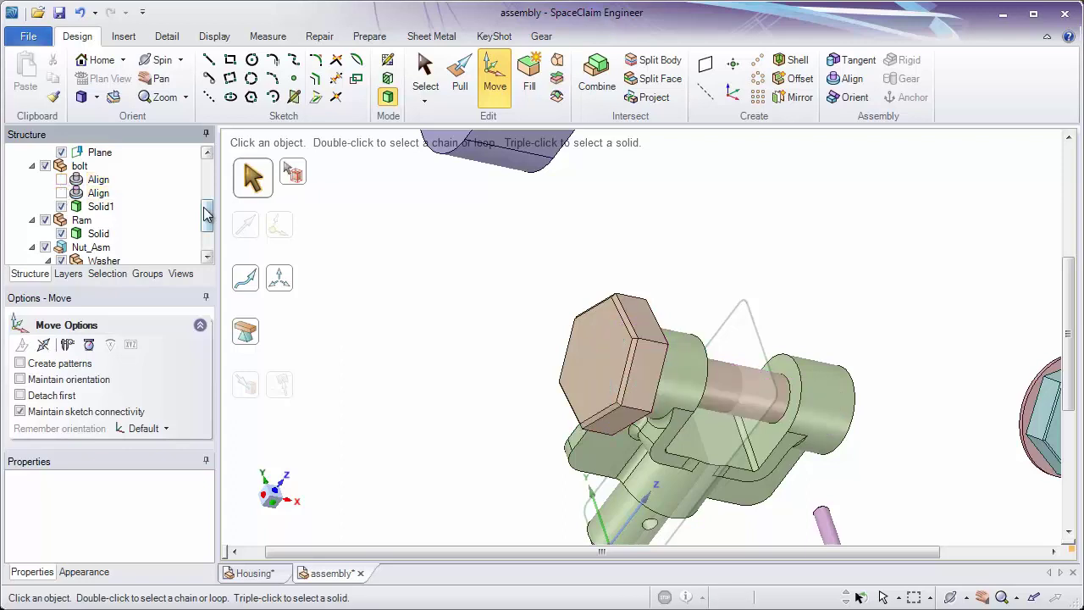
click(79, 166)
drag(720, 394, 619, 388)
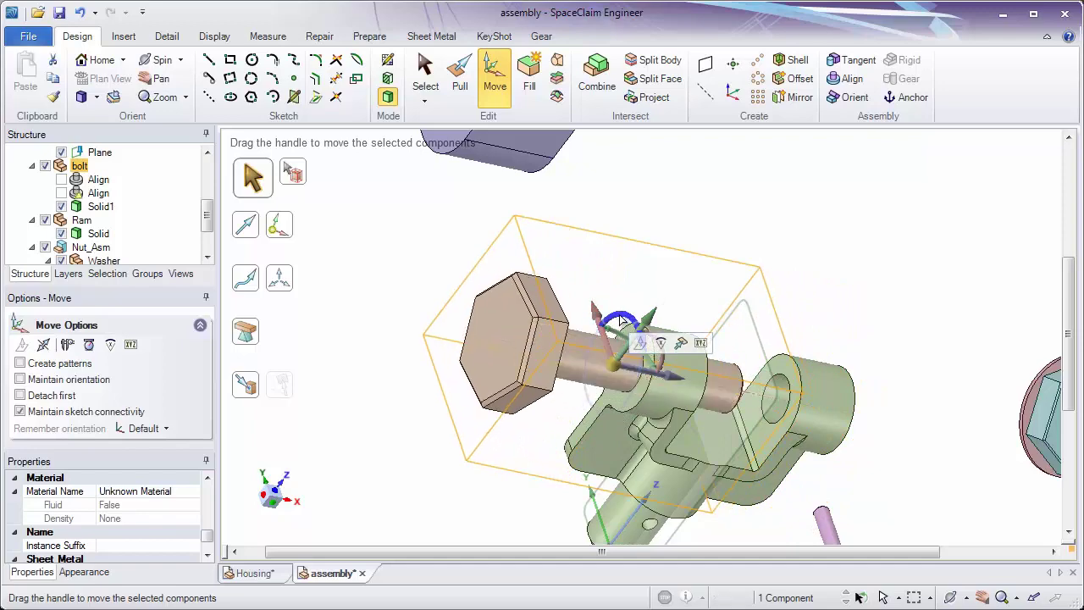
drag(624, 319, 612, 294)
click(296, 241)
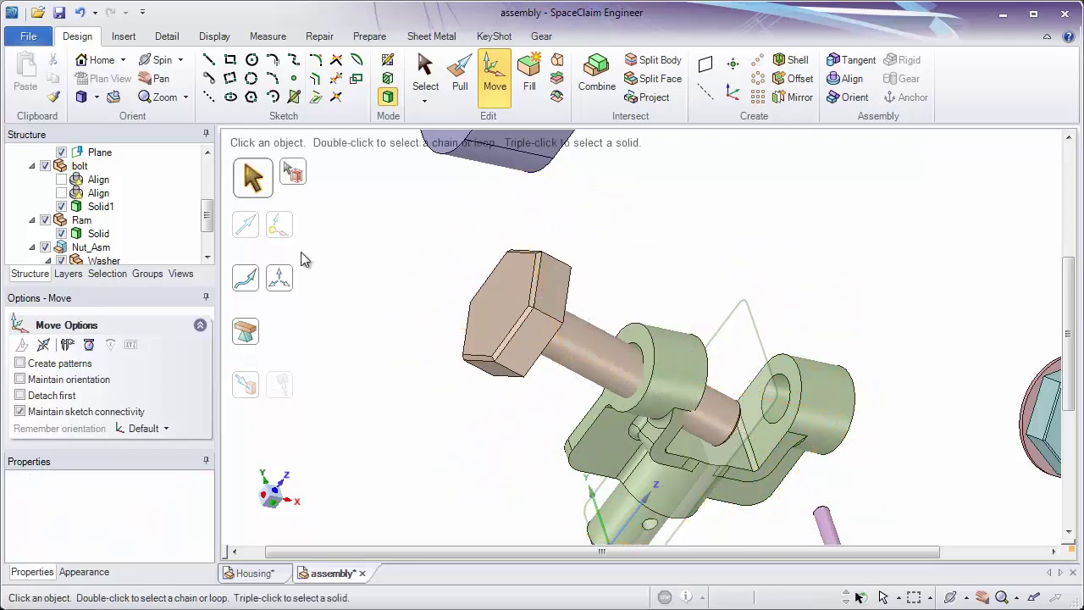
- Re-enable both of the bolt's Align conditions to bring the bolt back into the bracket lugs
click(61, 179)
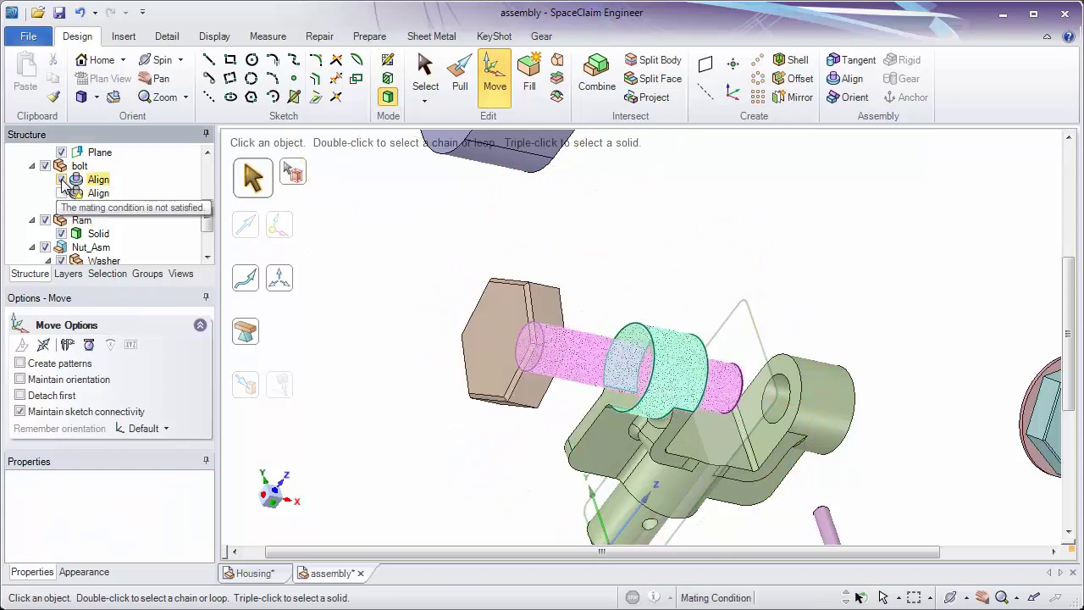
click(61, 193)
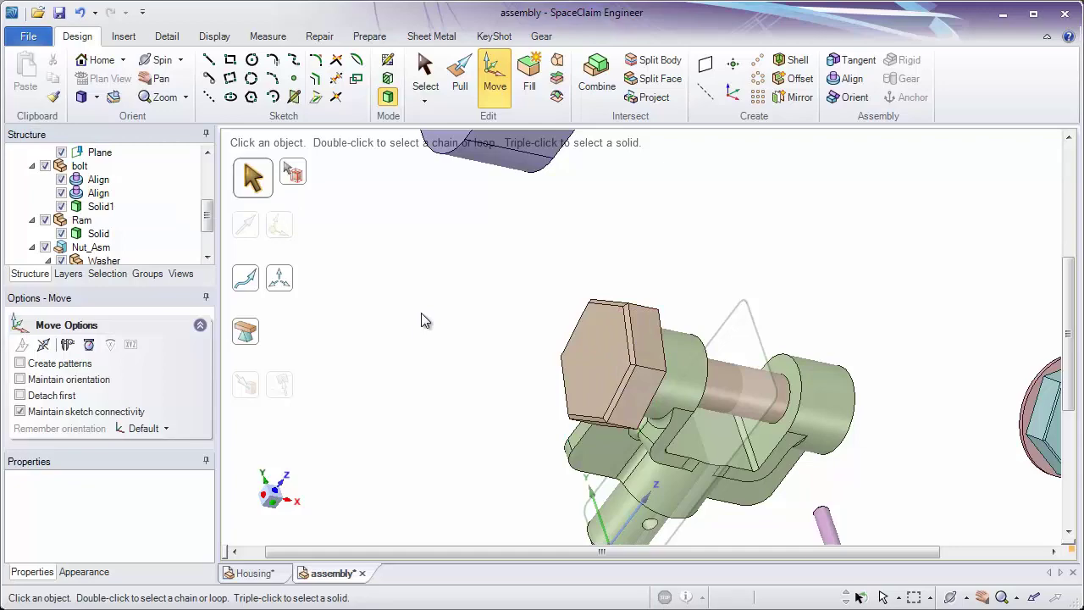
scroll(521, 378, up, 5)
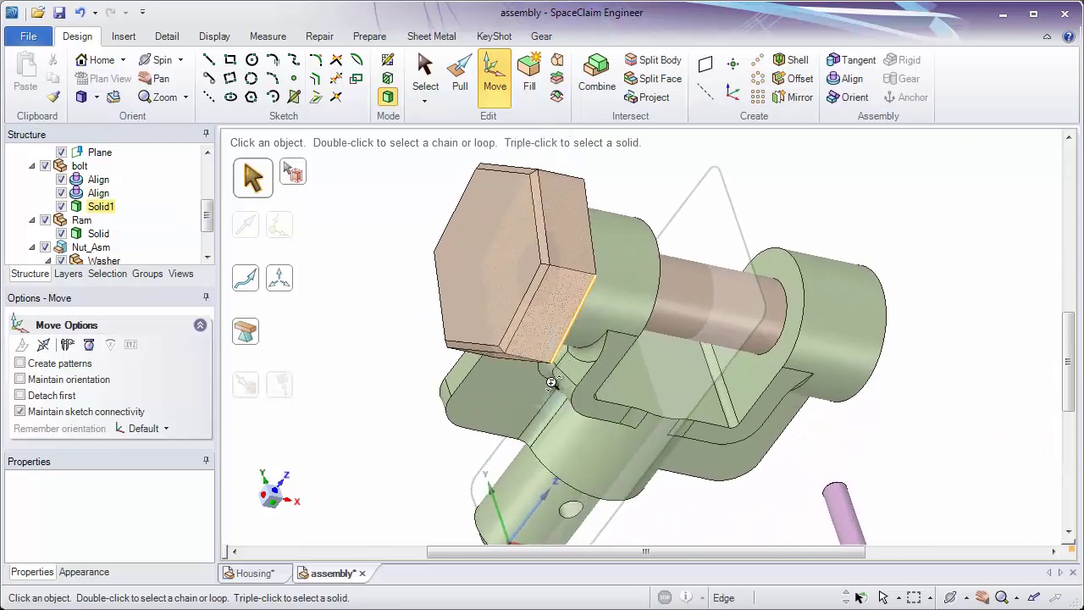
- Try to add an Align condition between a lower side flat of the bolt's hex head and the bracket's flat plate face, and check that condition
click(851, 85)
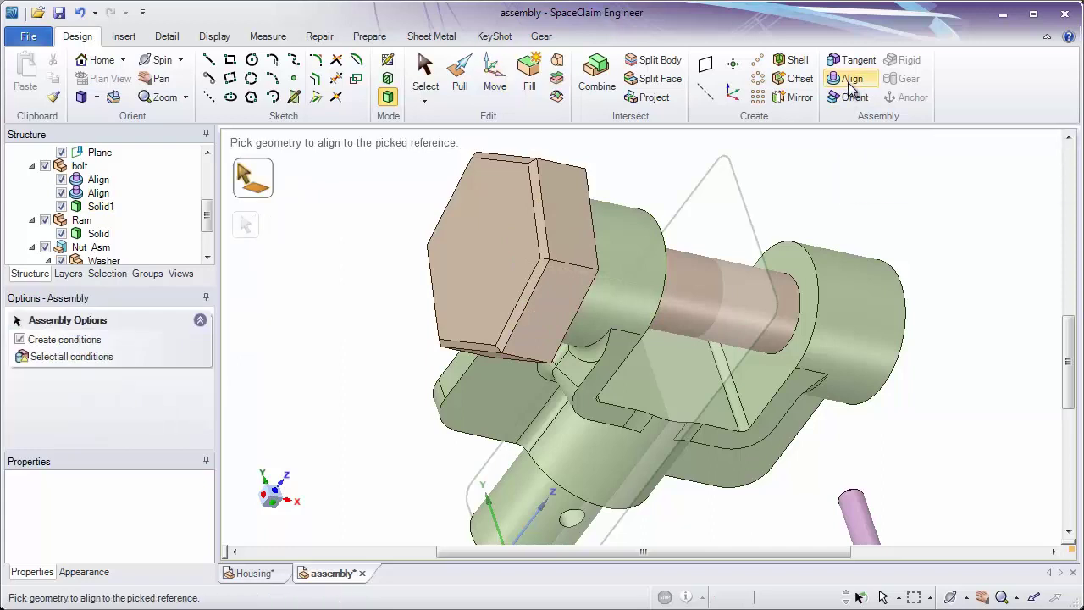
click(548, 326)
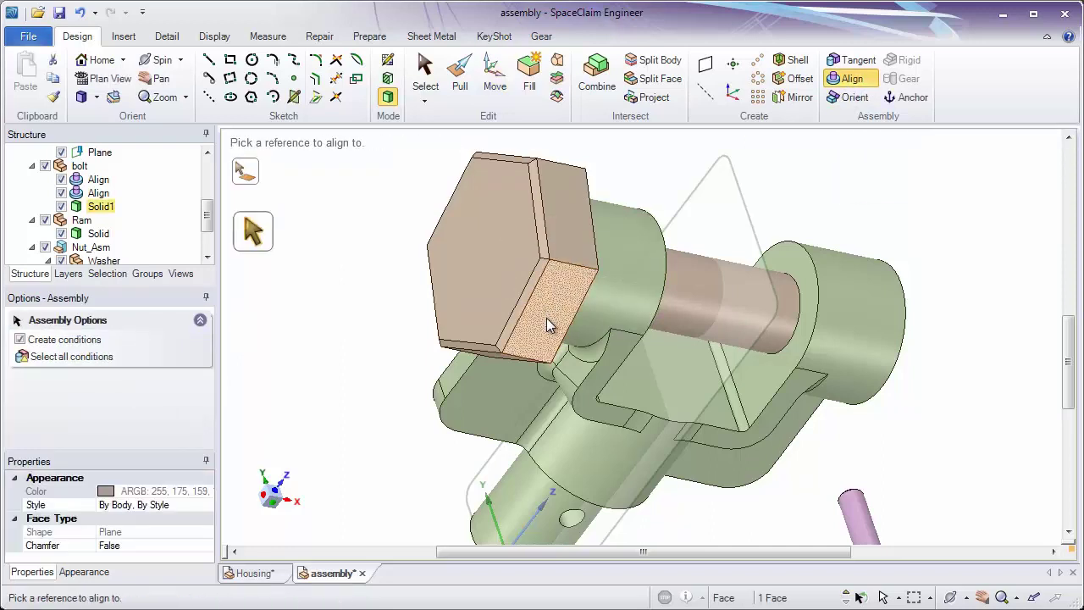
click(496, 403)
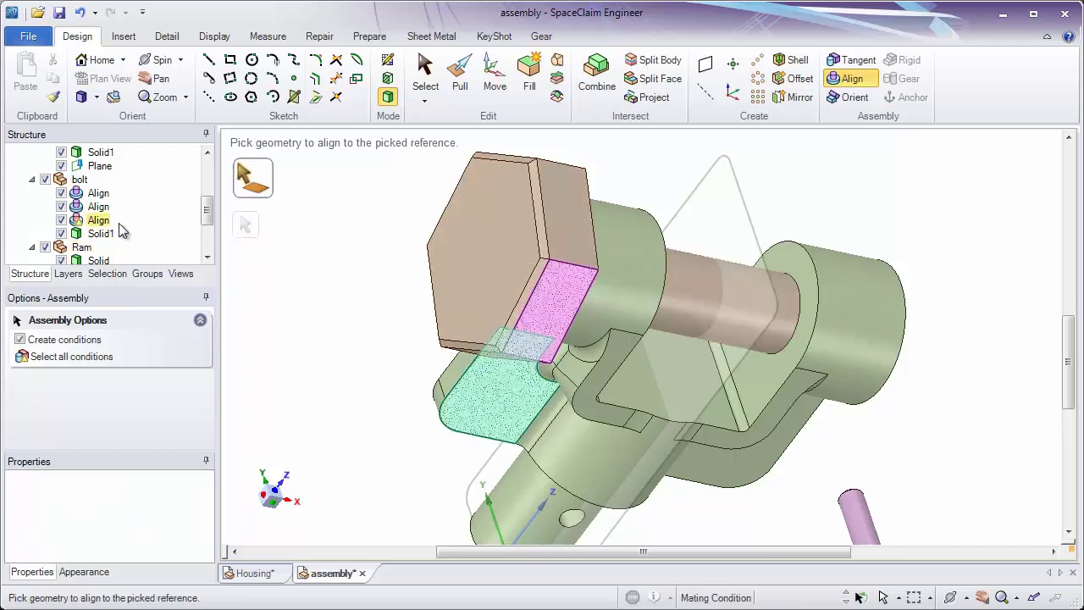
mouse_move(96, 222)
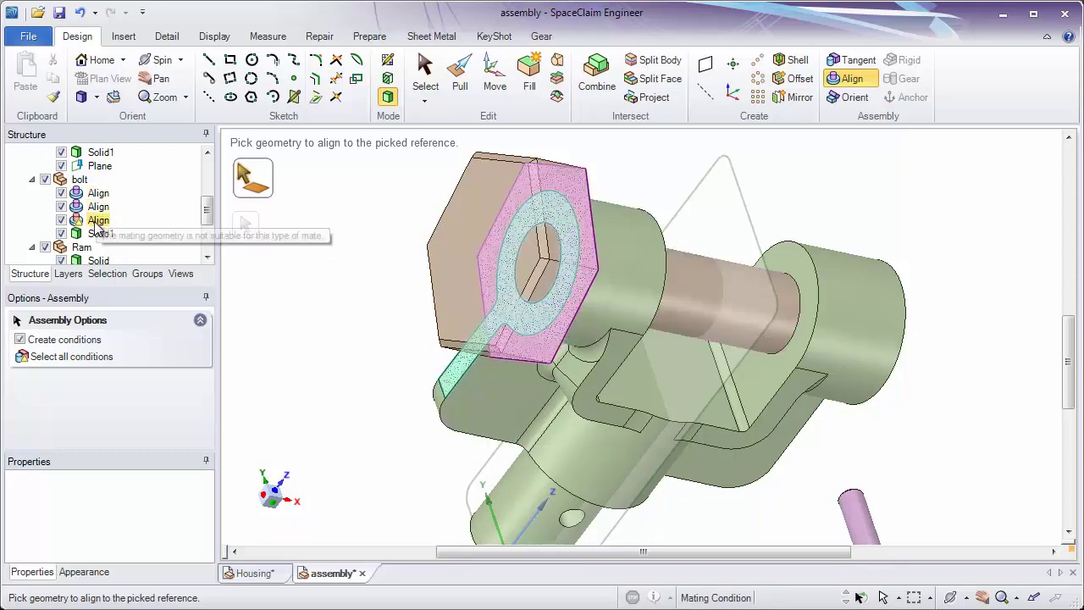
- Disable and re-enable the bolt's first Align condition, and delete its third one between the hex flat and the bracket plate
click(61, 194)
click(61, 193)
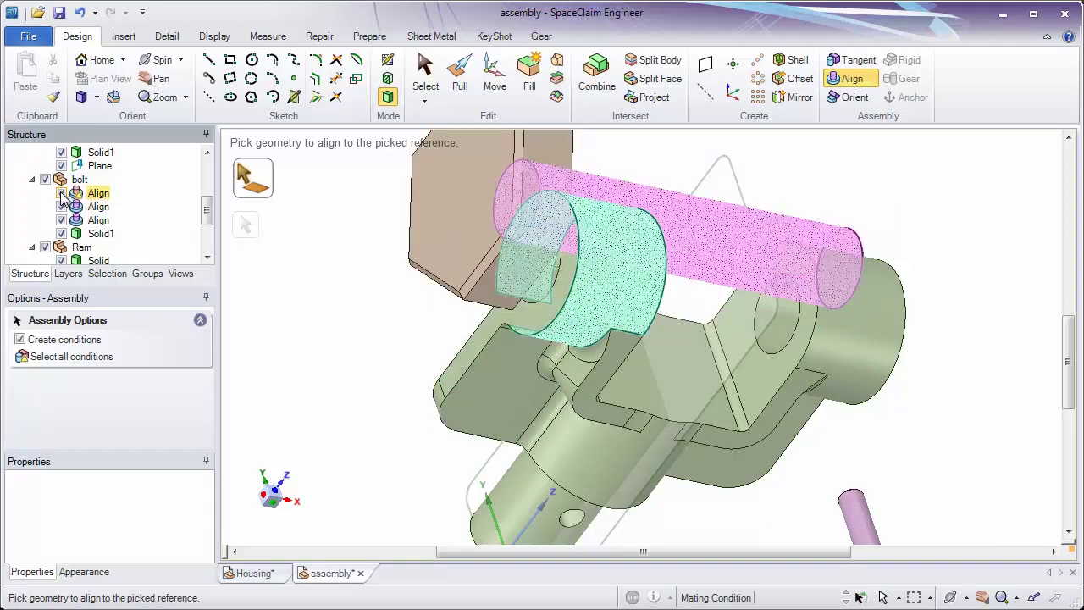
right_click(95, 221)
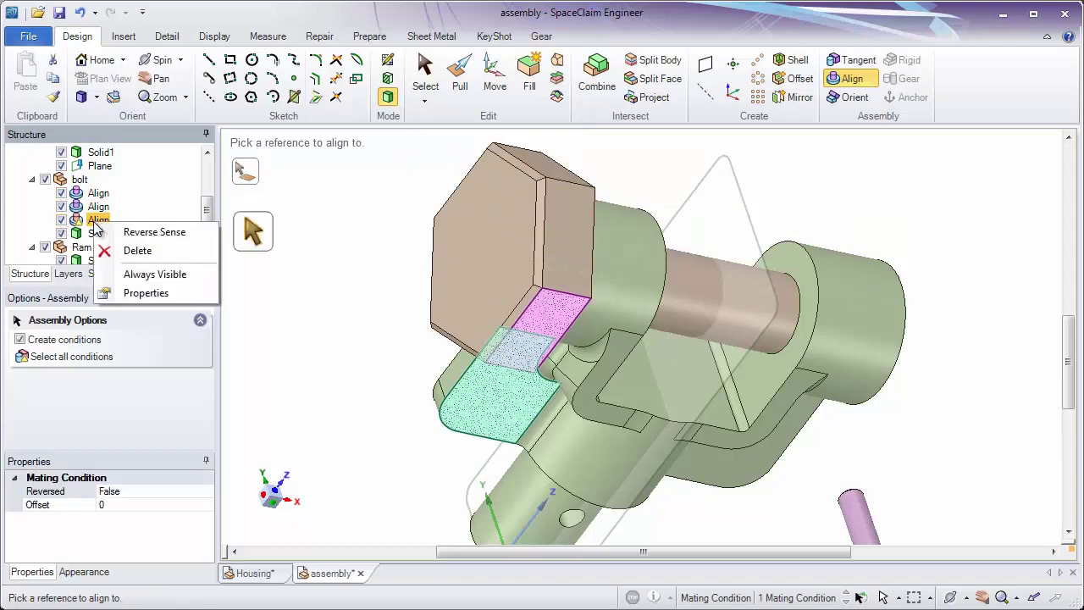
click(135, 250)
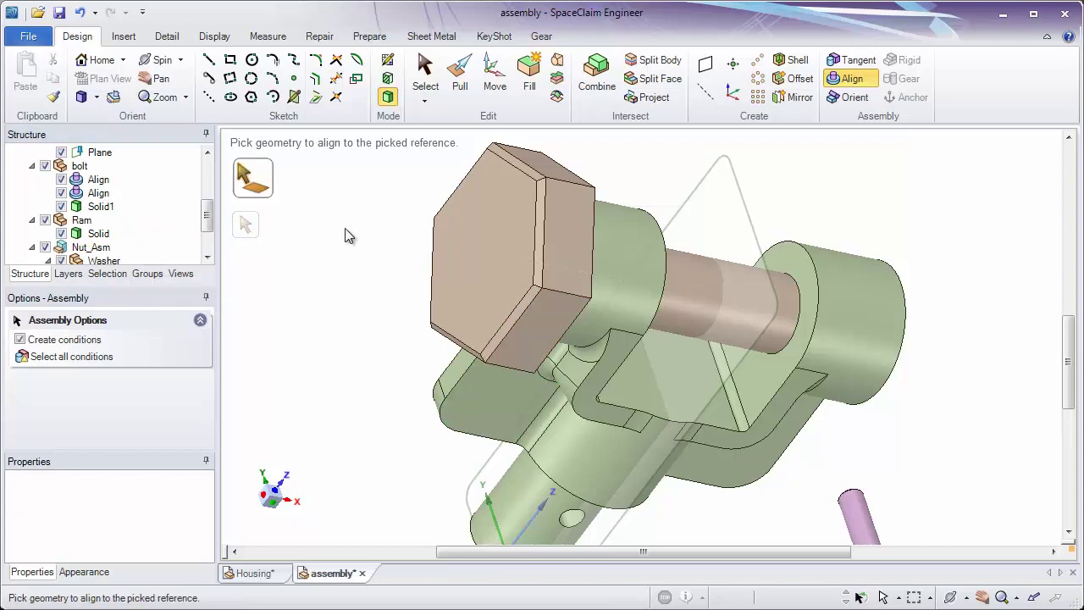
- Add an Orient condition between the lower side flat of the bolt's hex head and the bracket's flat plate face
click(851, 99)
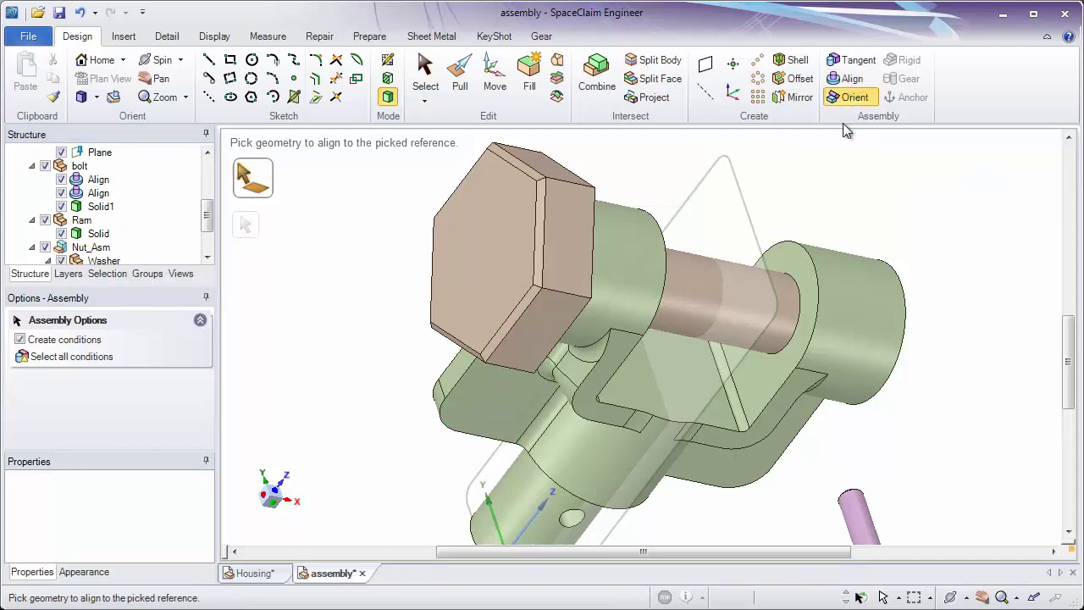
click(568, 320)
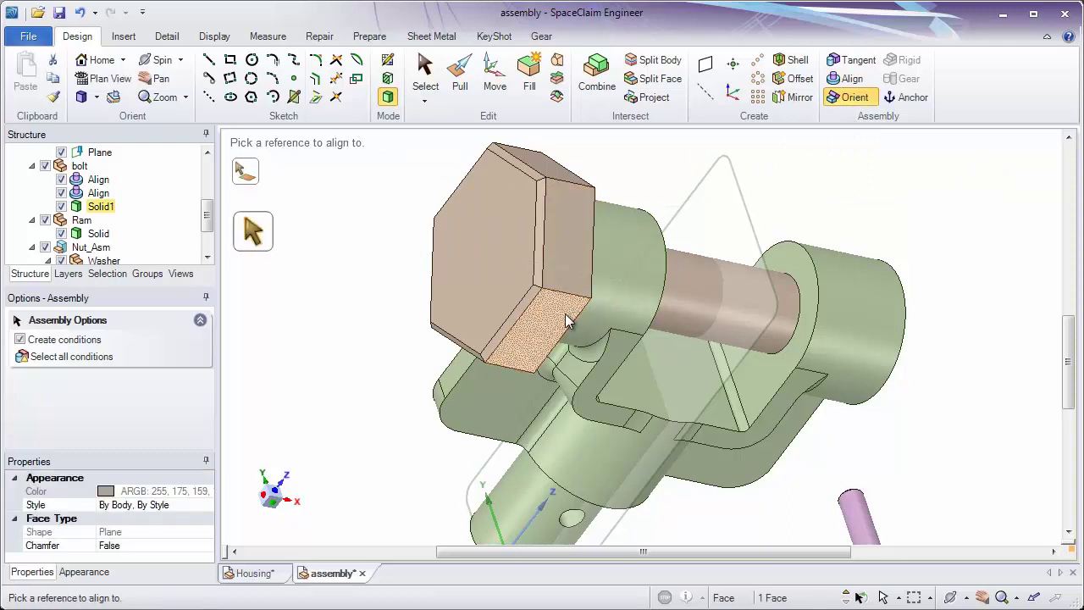
click(495, 411)
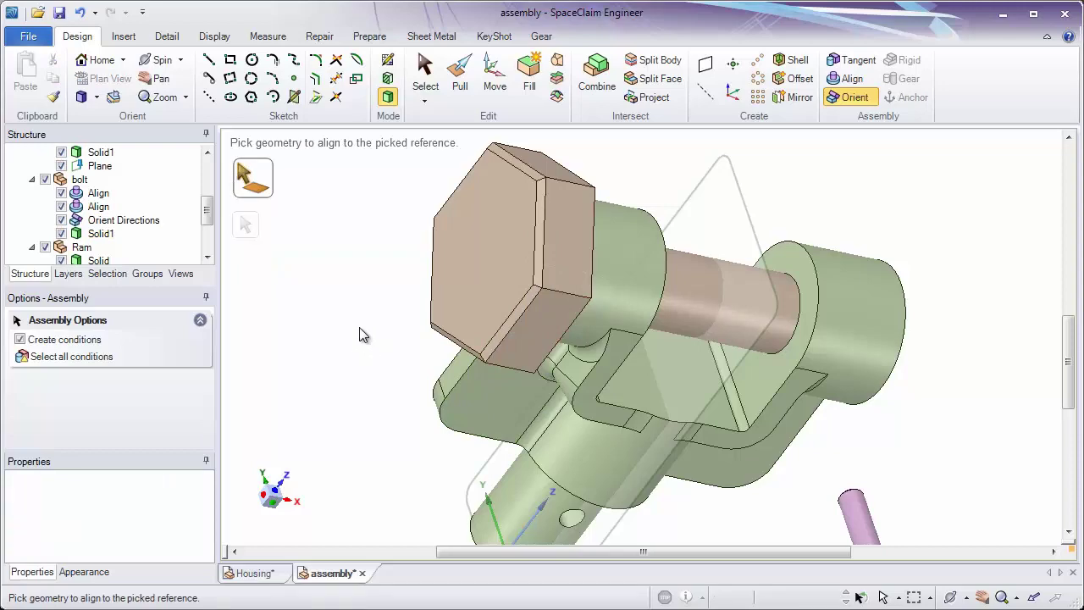
- Try an offset of -5 mm on the bolt's planar Align condition between head and lug, and set it to 5 mm
middle_drag(366, 342, 363, 376)
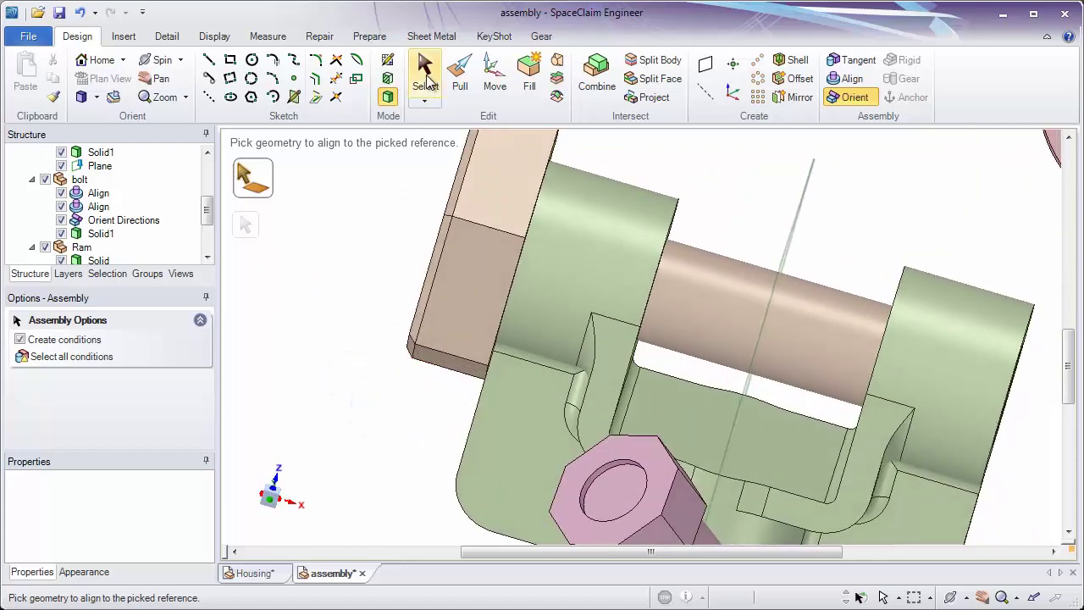
click(426, 75)
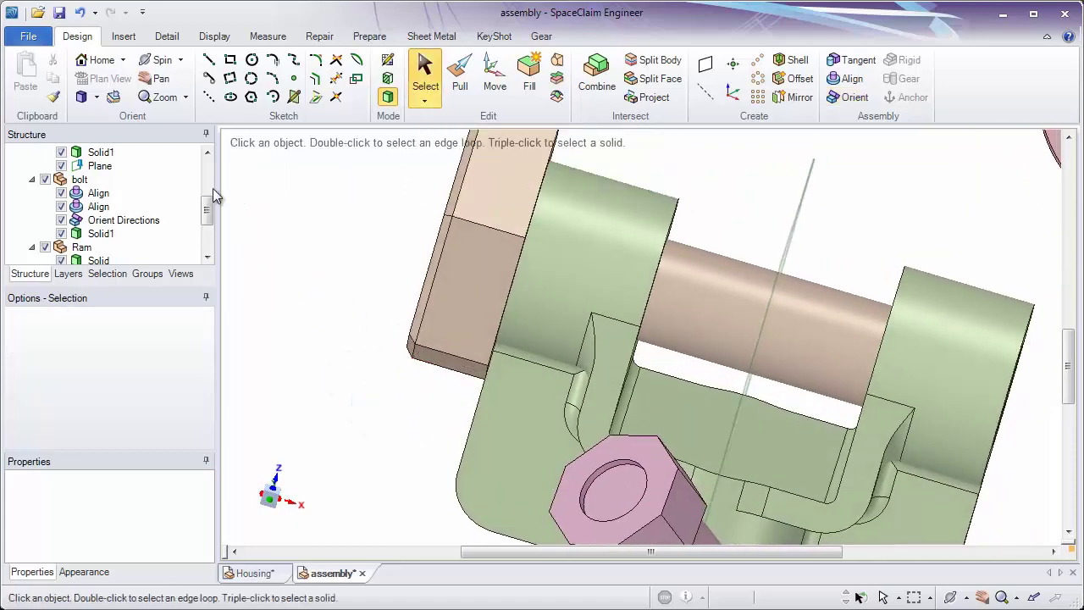
click(98, 207)
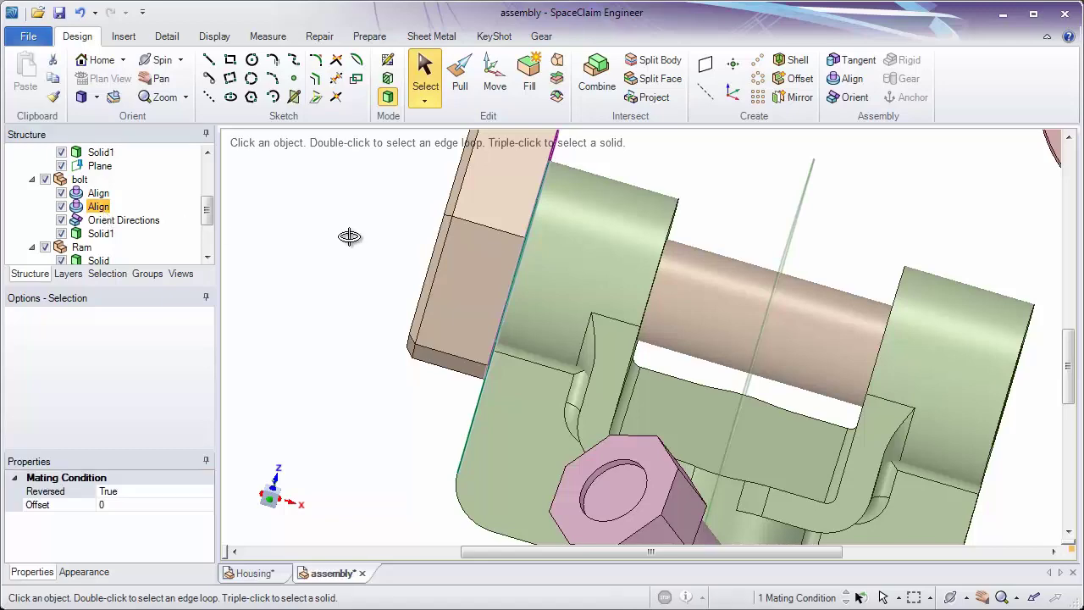
middle_drag(351, 237, 380, 249)
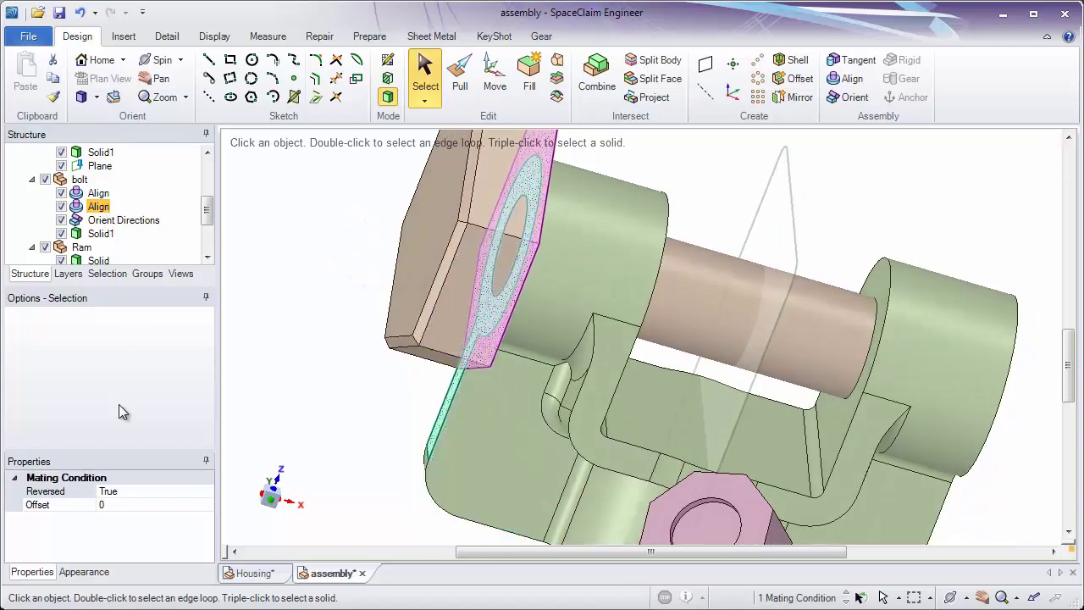
click(119, 505)
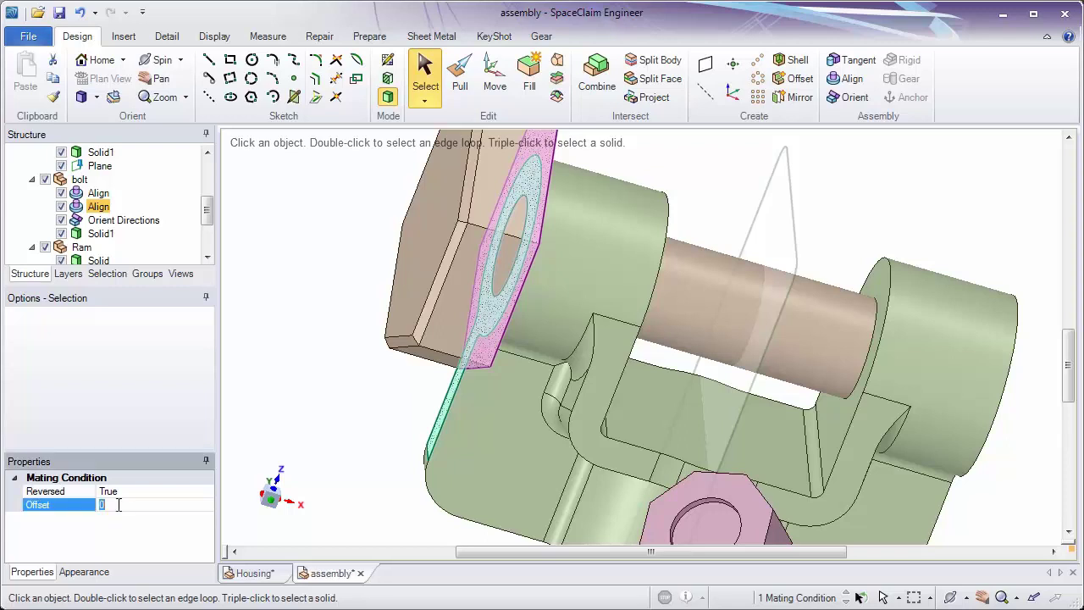
key(Return)
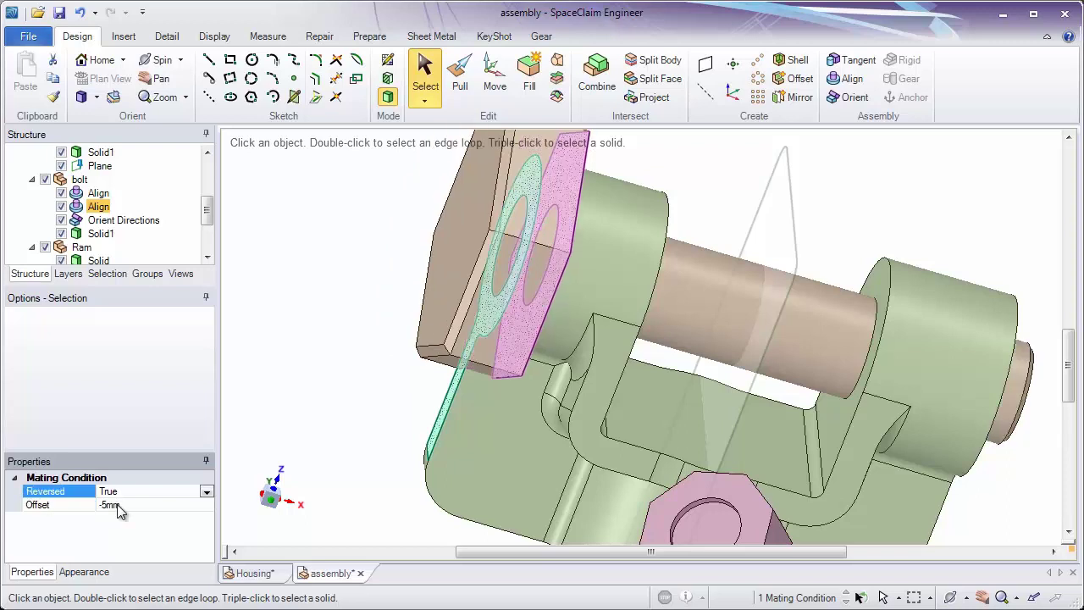
click(130, 508)
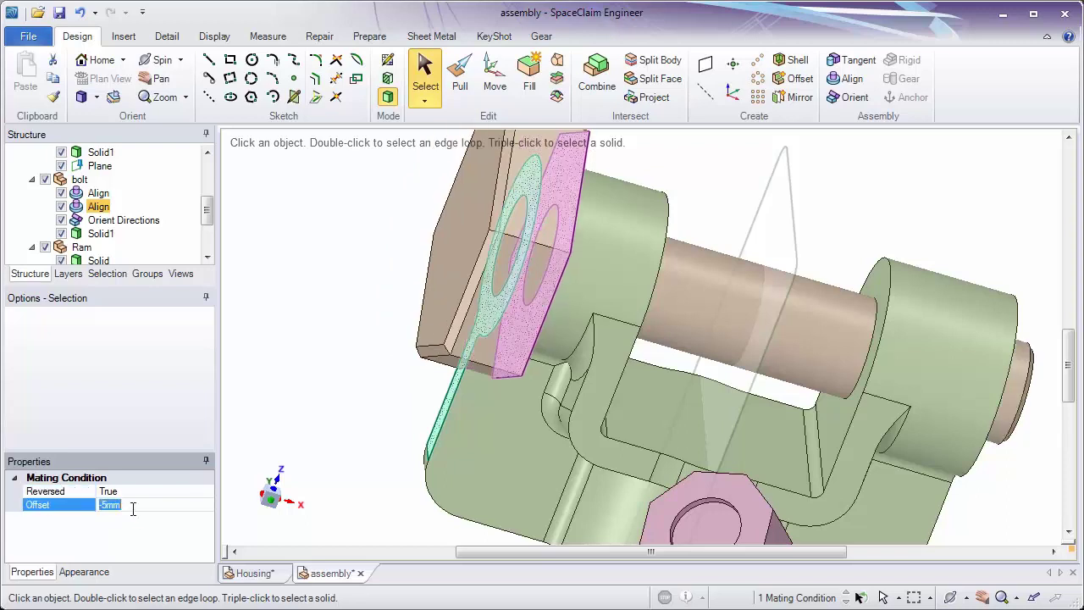
text(5)
key(Return)
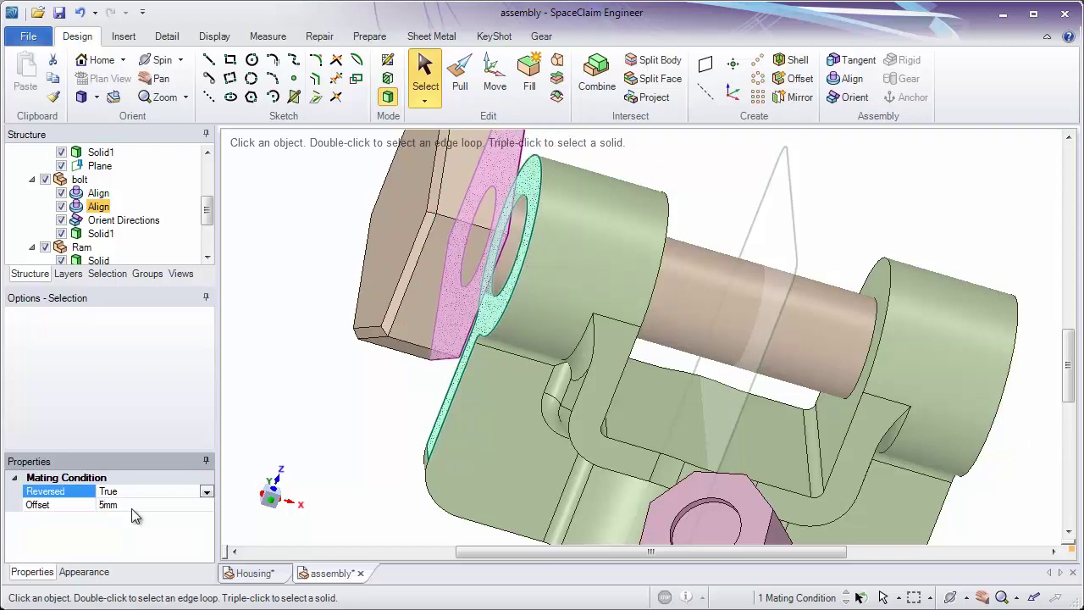
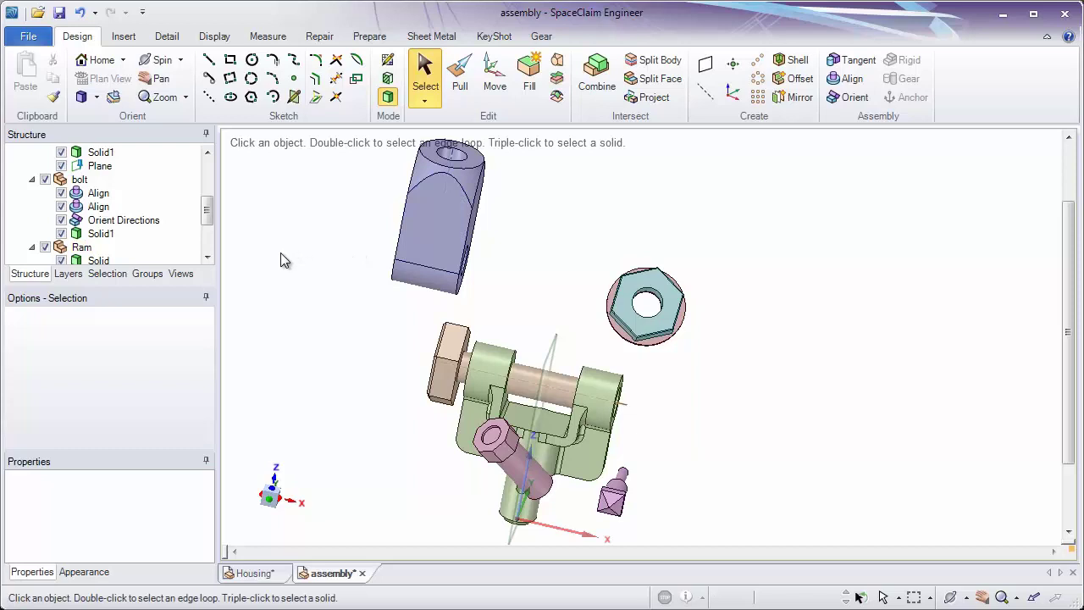
- Examine the bracket component's plane and its position between the two lugs, and clear the selection
drag(211, 222, 216, 205)
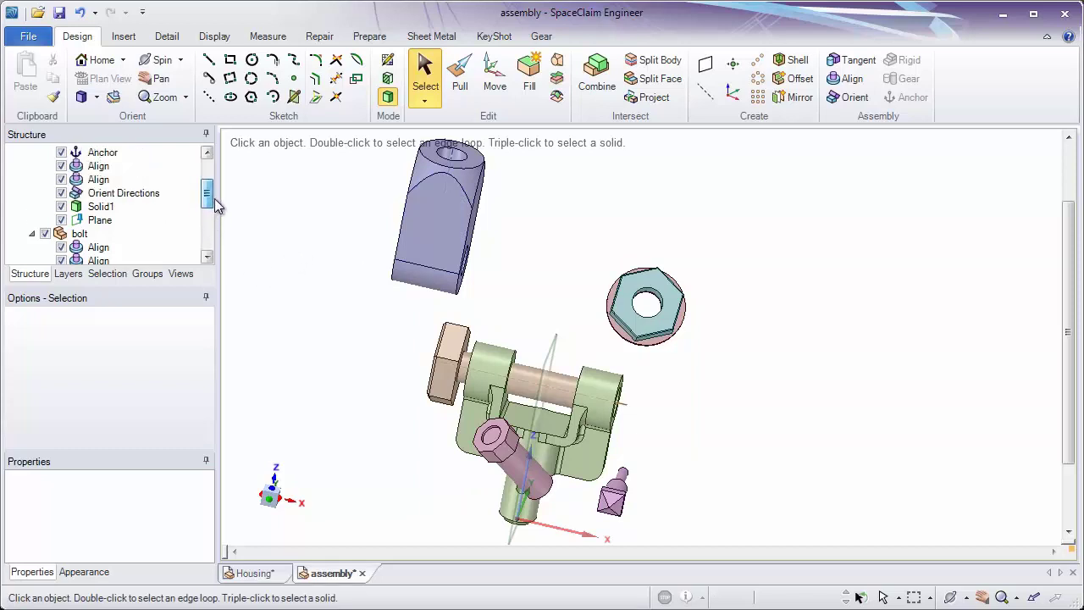
click(100, 220)
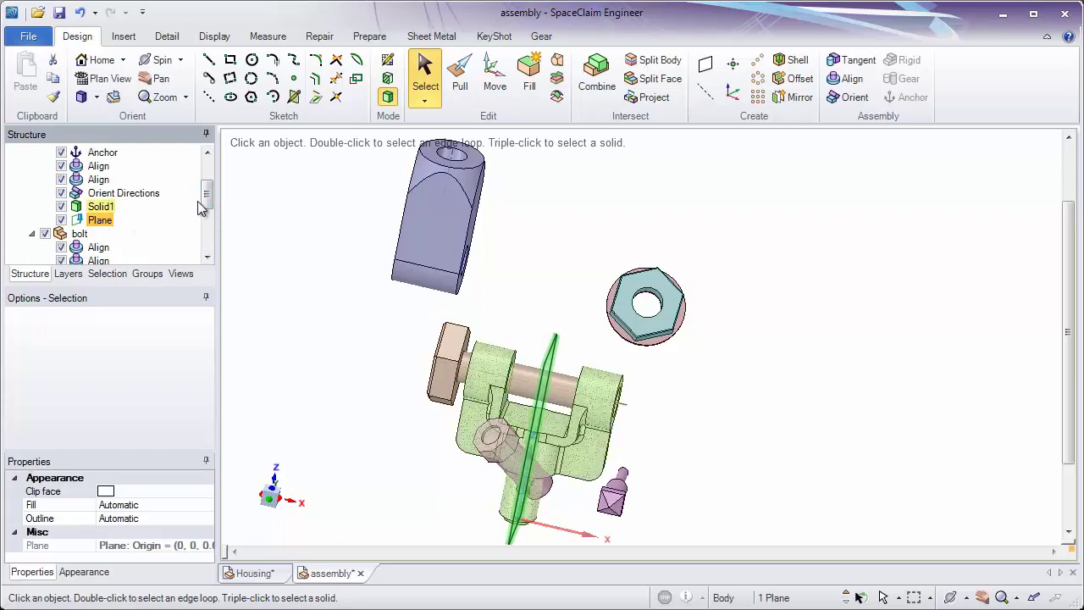
drag(200, 204, 204, 194)
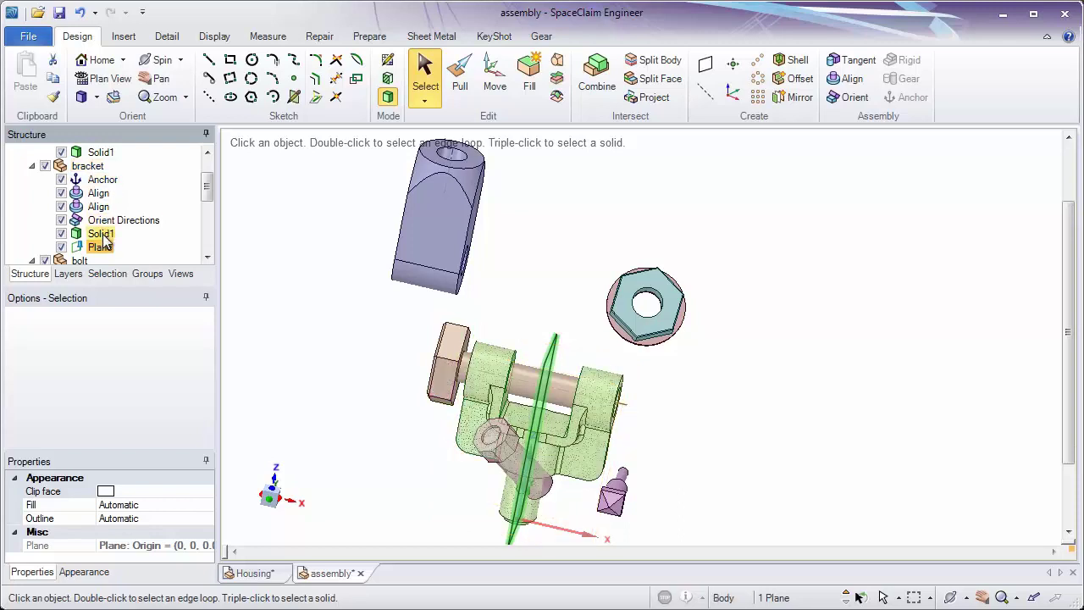
click(305, 229)
- Activate the Ram component, and check it in the structure tree
click(457, 186)
middle_drag(457, 186, 434, 253)
click(432, 254)
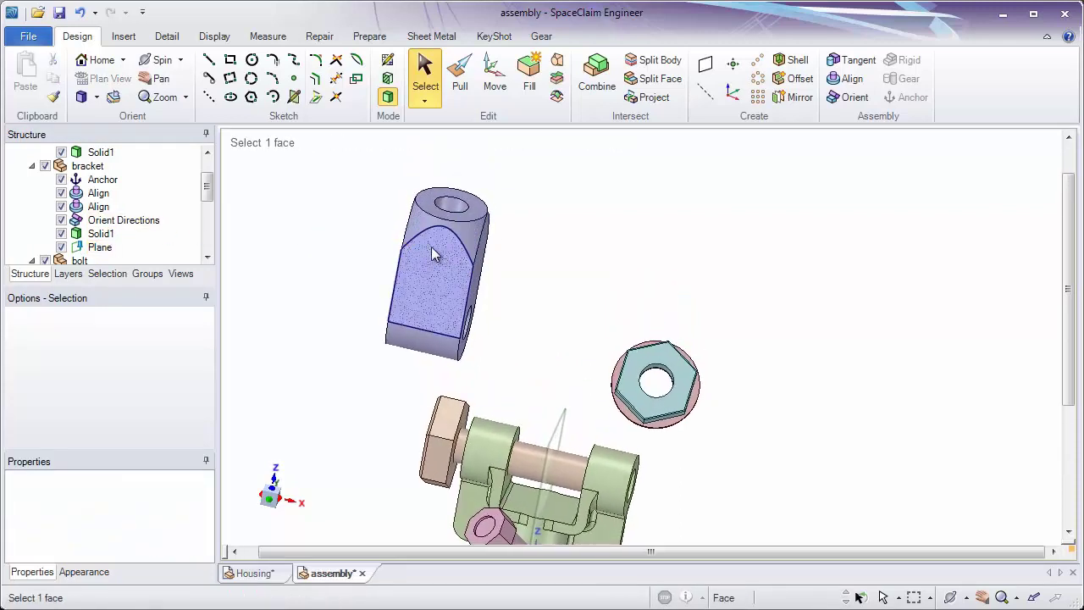
click(432, 227)
click(432, 202)
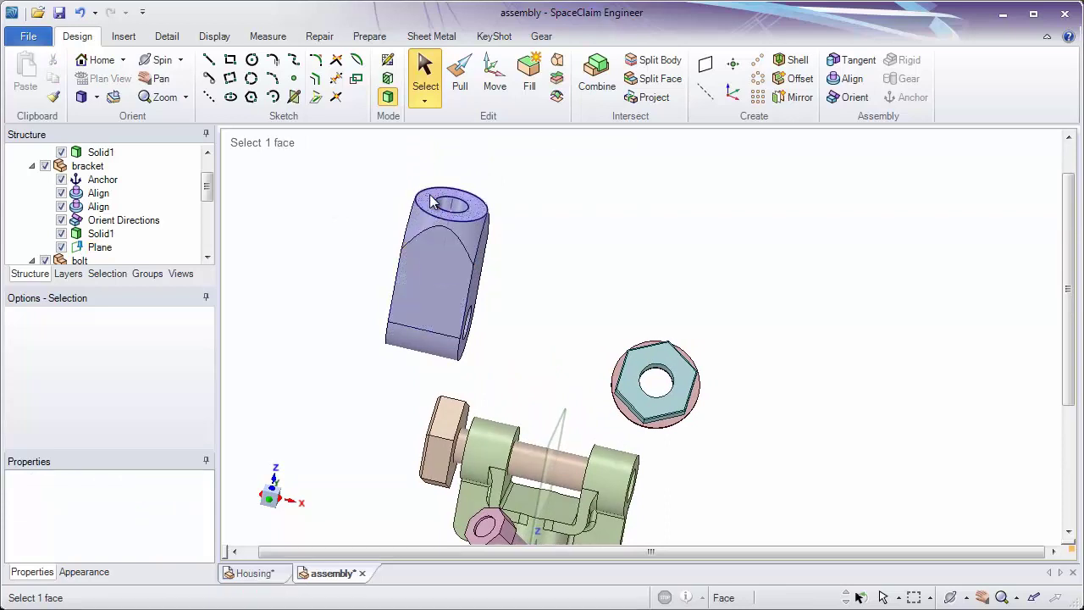
right_click(430, 201)
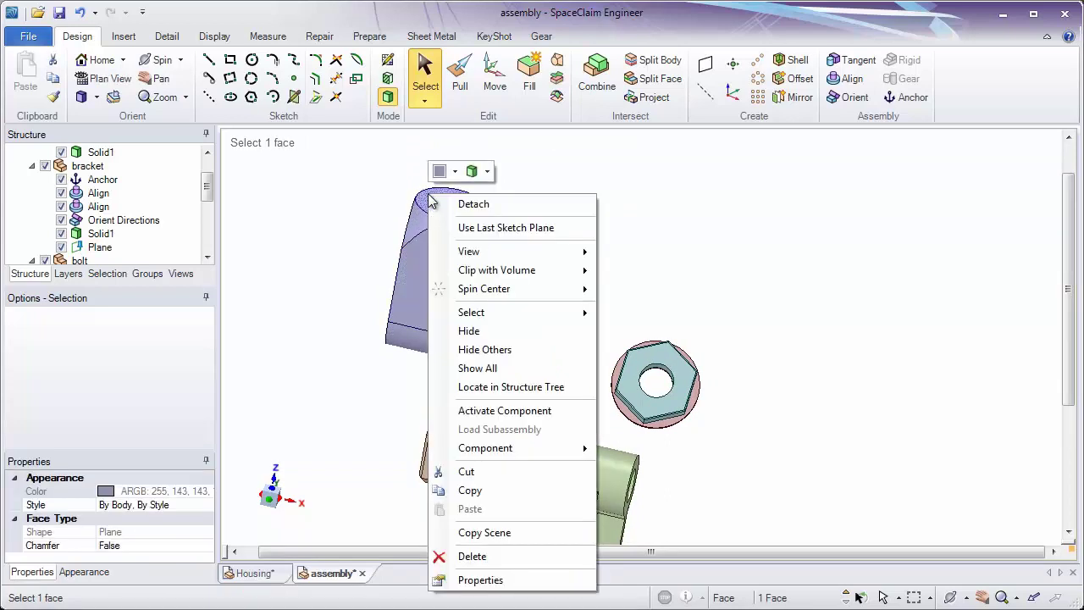
click(518, 410)
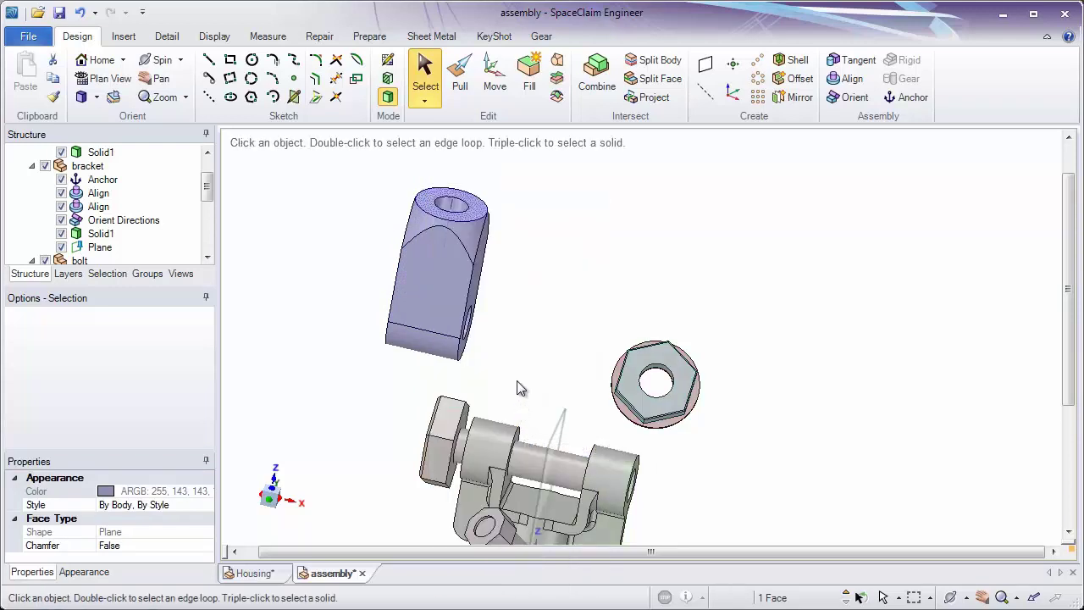
middle_drag(519, 355, 510, 321)
click(510, 329)
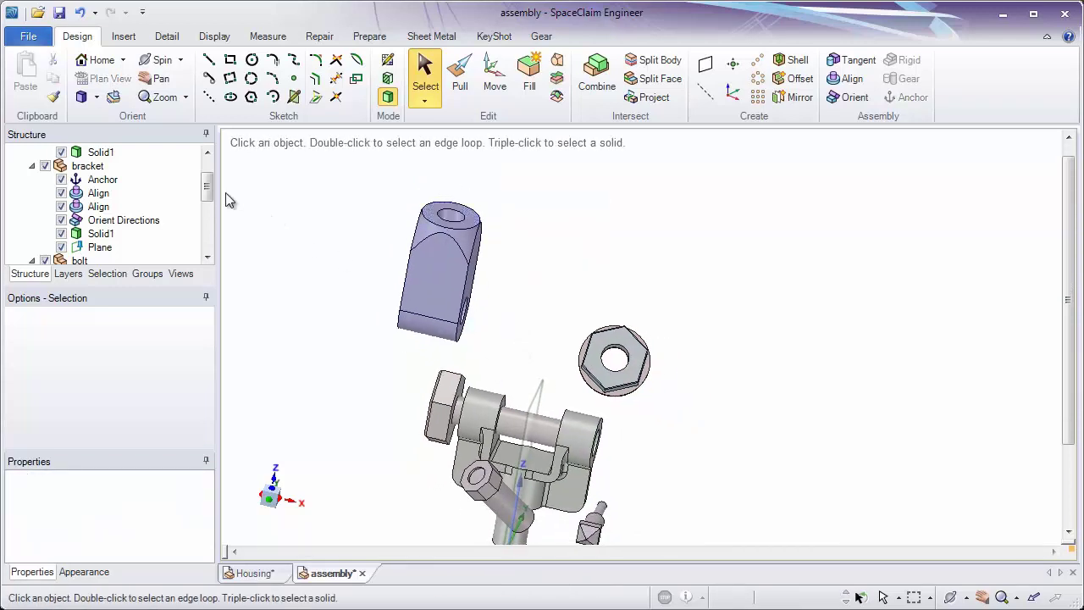
drag(212, 193, 208, 230)
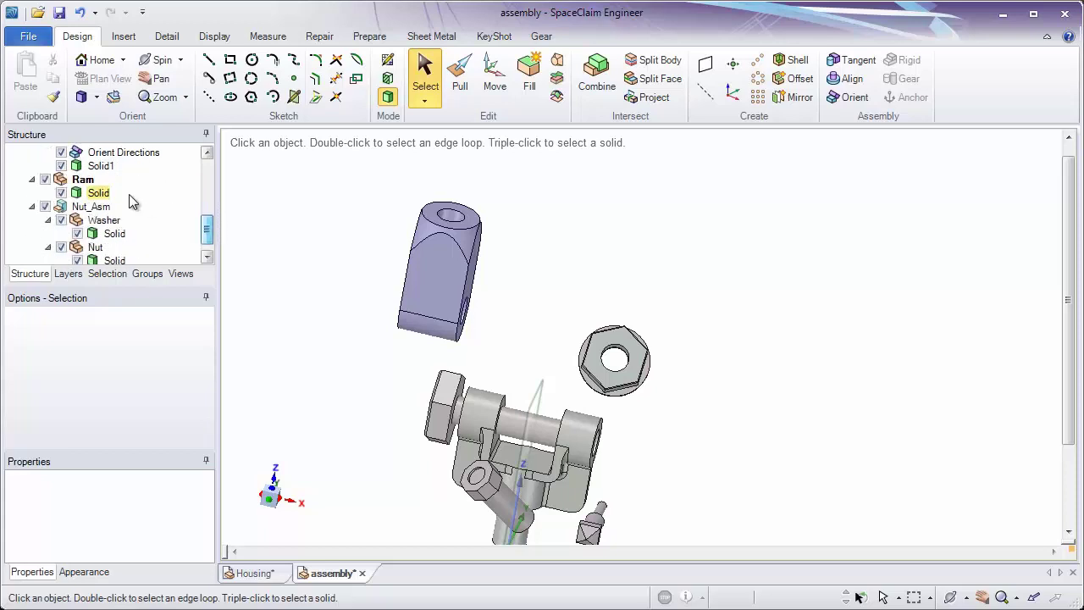
click(84, 183)
click(298, 209)
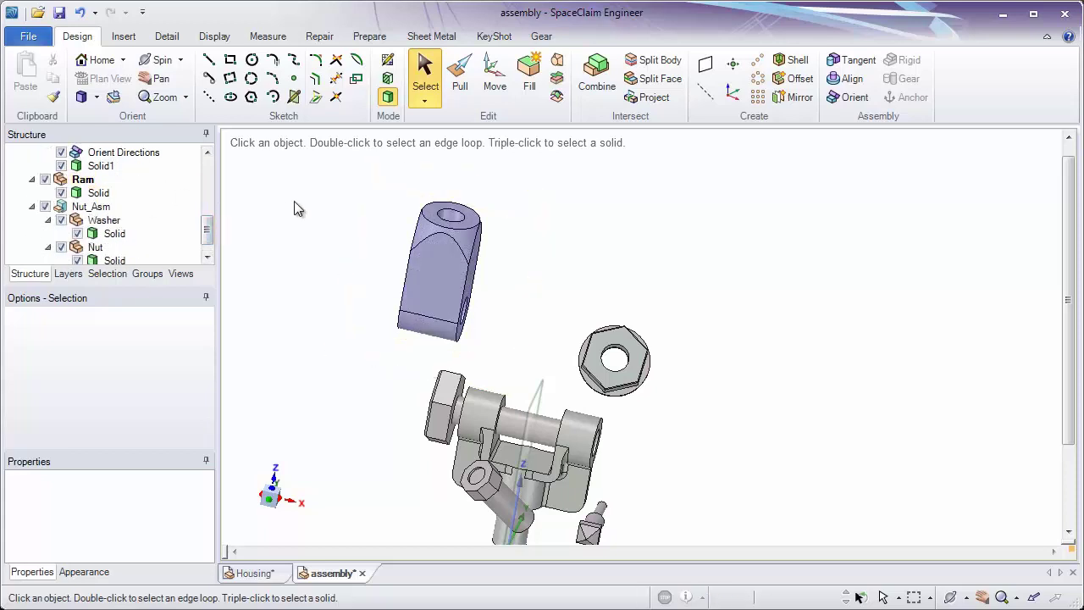
- Create a plane midway between the two opposite flat side faces of the Ram that contain the cross hole
shift+middle_drag(384, 299, 392, 276)
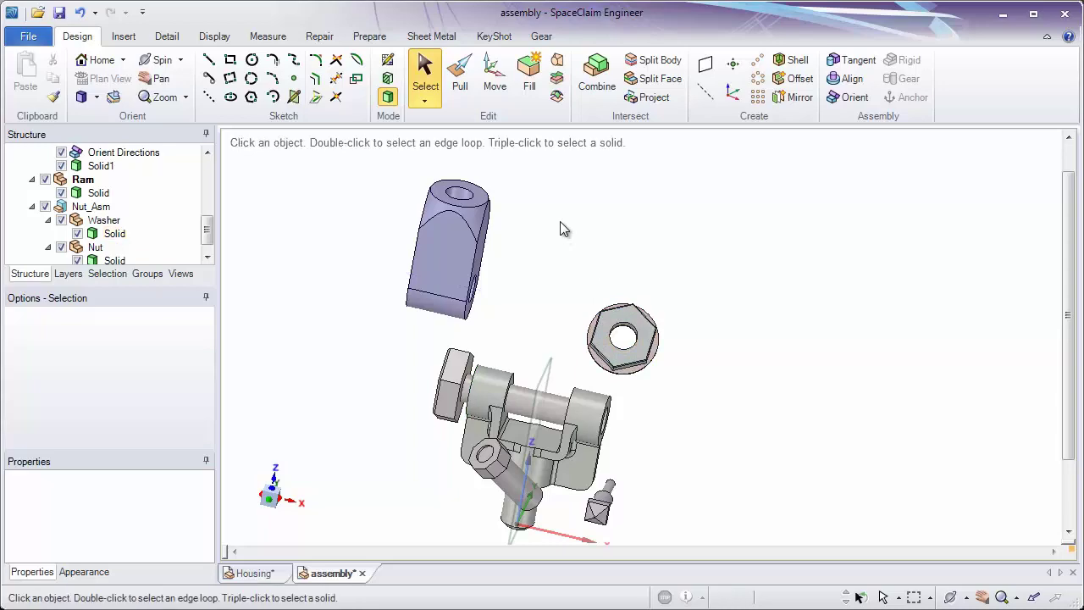
middle_drag(532, 199, 498, 218)
click(477, 248)
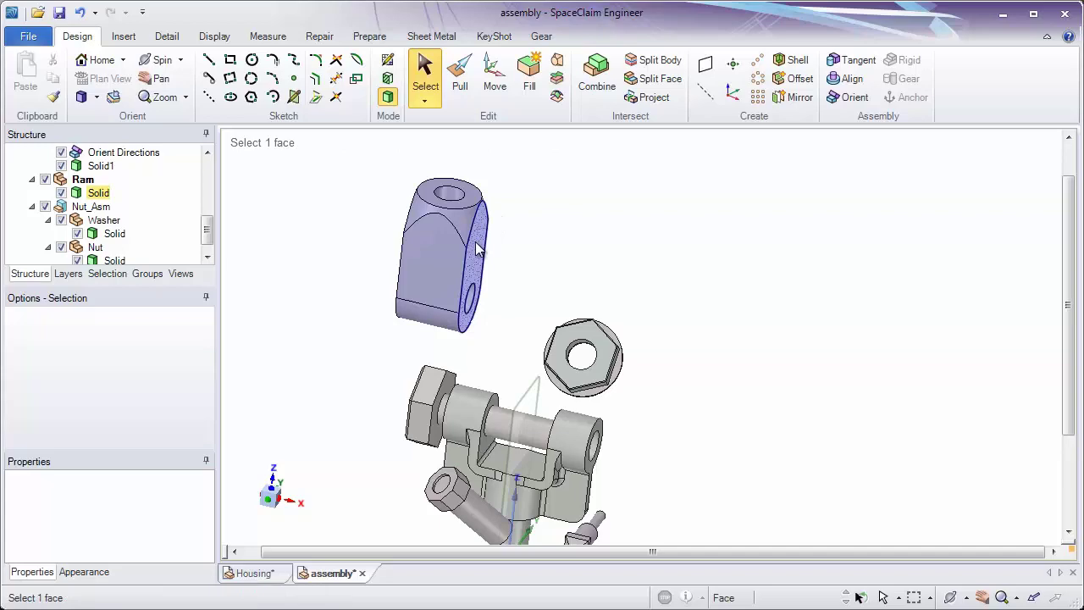
click(477, 248)
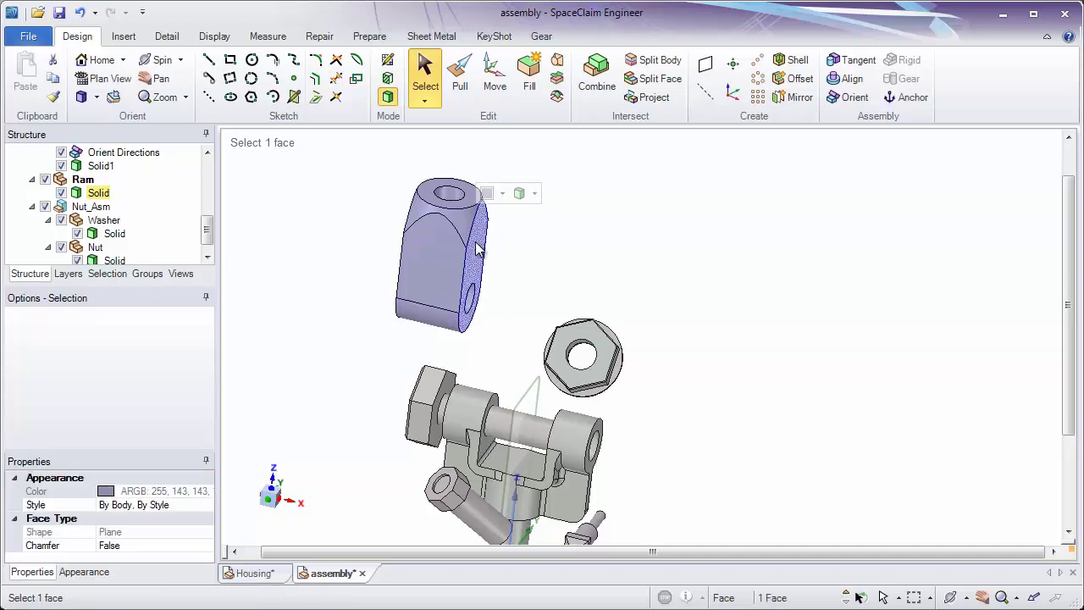
middle_drag(477, 249, 503, 257)
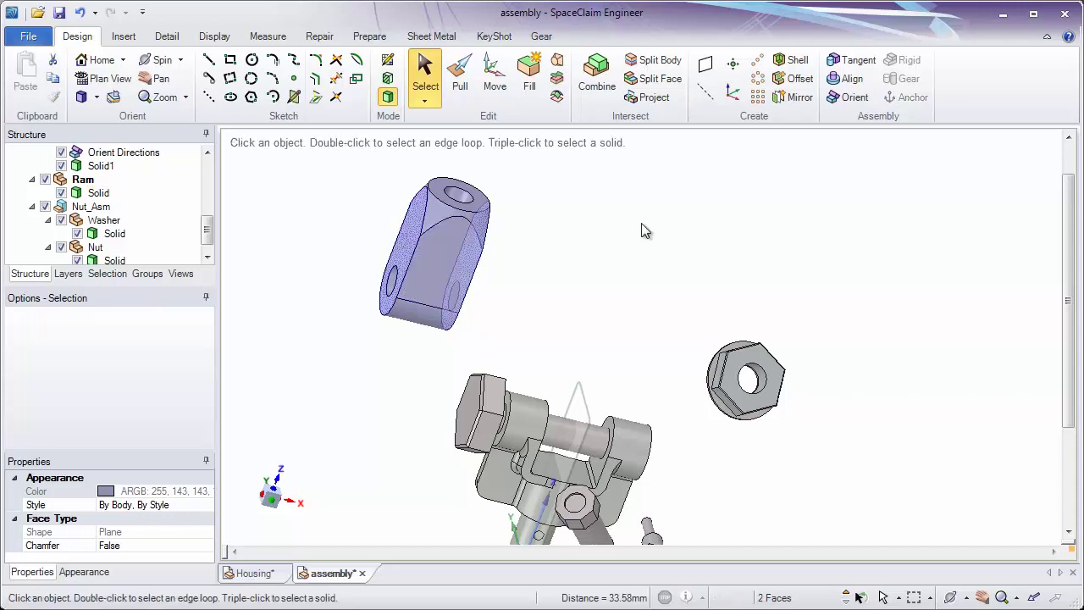
click(704, 67)
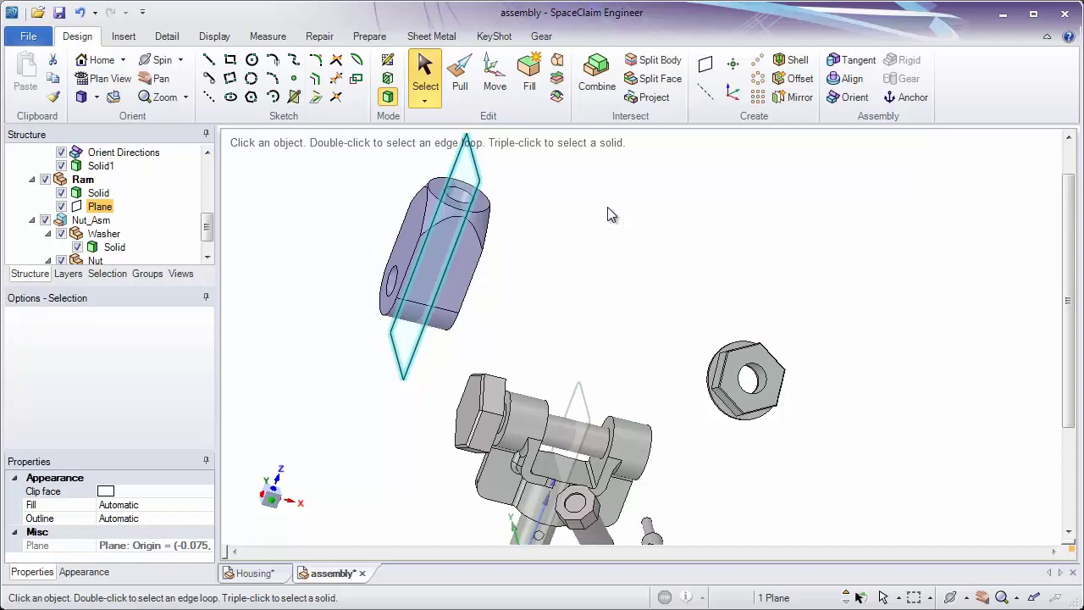
- Pin the mid-plane of the Ram and clear the selection
right_click(516, 180)
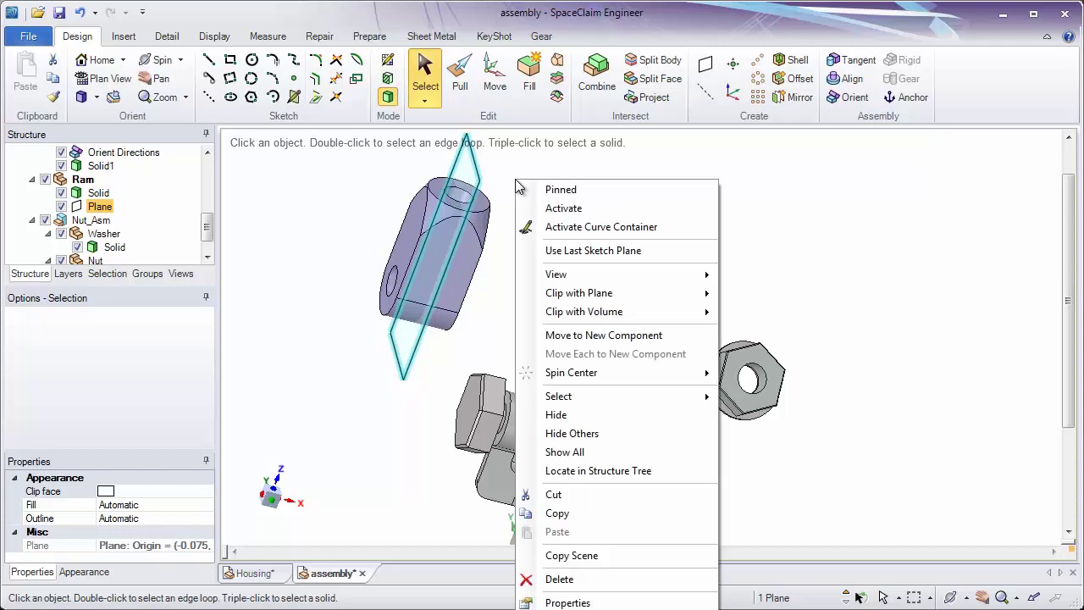
click(568, 193)
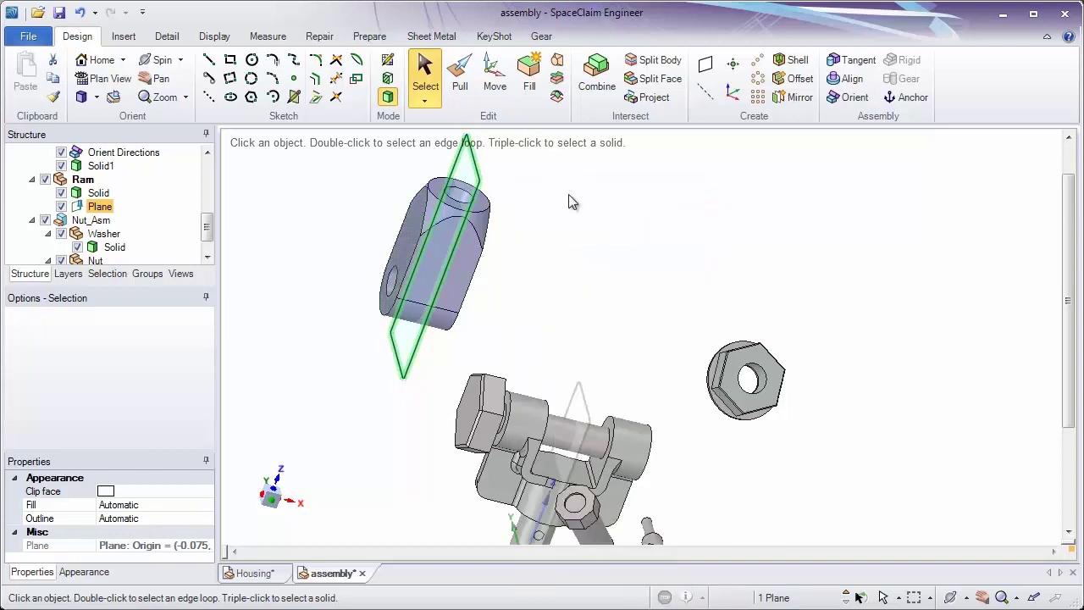
click(559, 196)
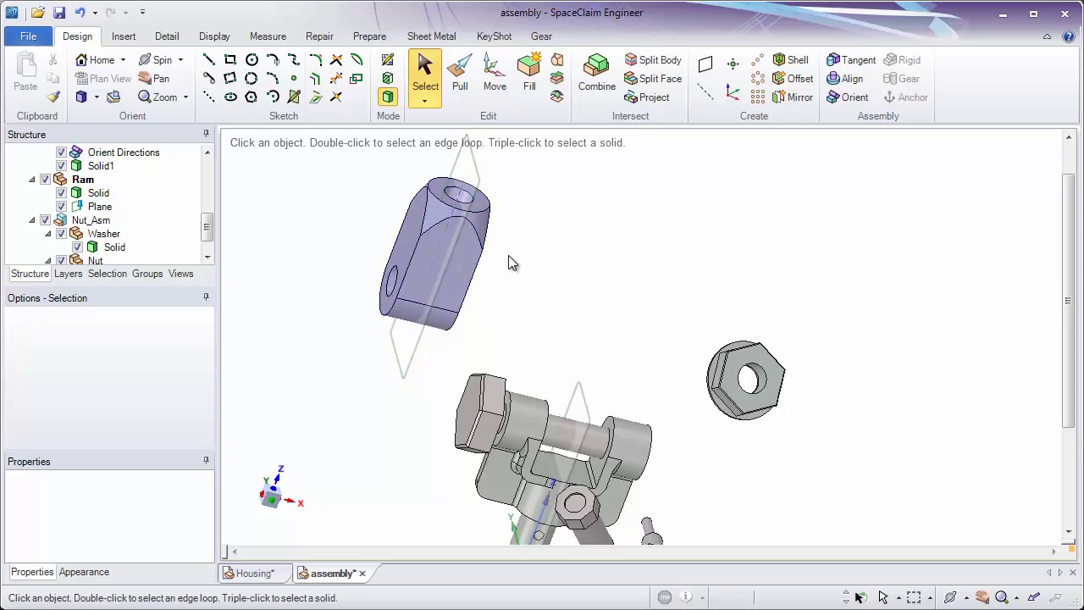
- Try pulling the Ram's flat side face with the cross hole to test how the pinned mid-plane responds
click(460, 85)
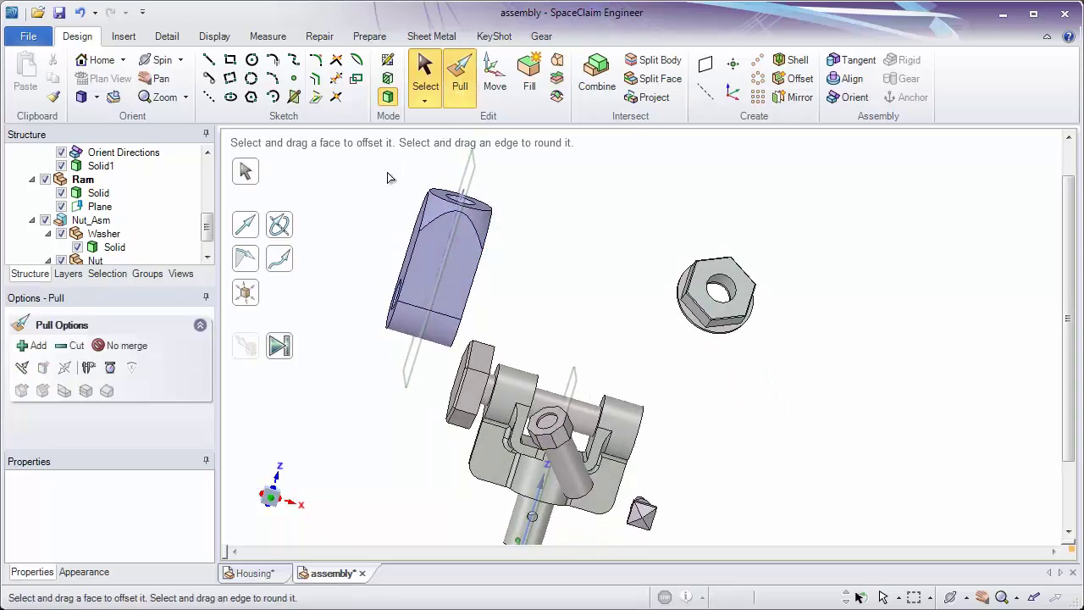
click(412, 239)
mouse_move(401, 236)
mouse_down()
mouse_move(360, 245)
mouse_move(438, 254)
mouse_move(373, 239)
mouse_move(382, 239)
mouse_up()
click(370, 224)
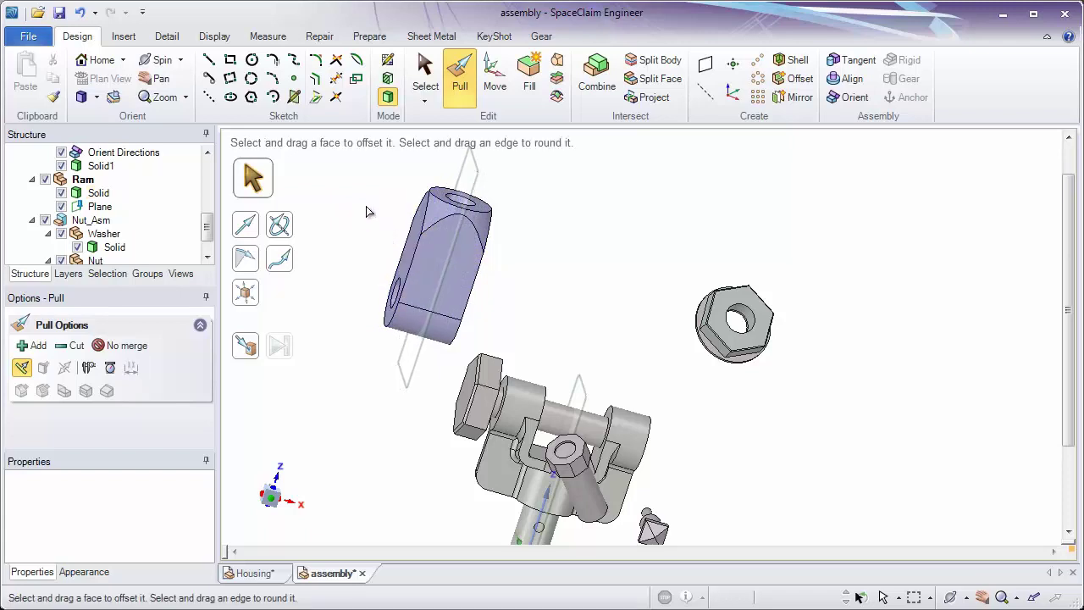
middle_drag(369, 213, 373, 250)
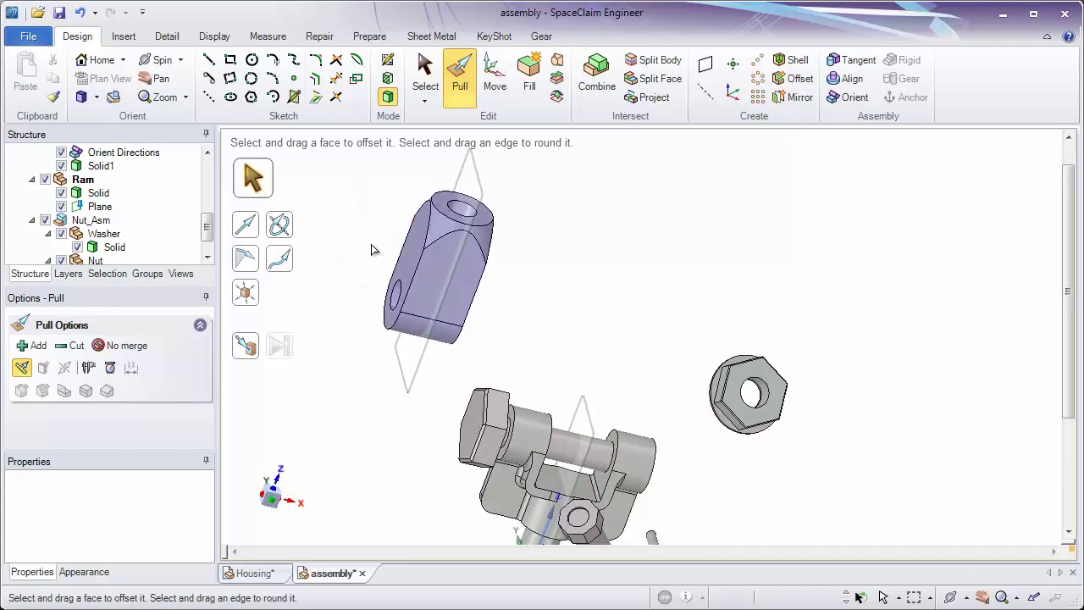
- Make the top-level assembly the active component and clear the selection
drag(208, 227, 207, 166)
click(80, 153)
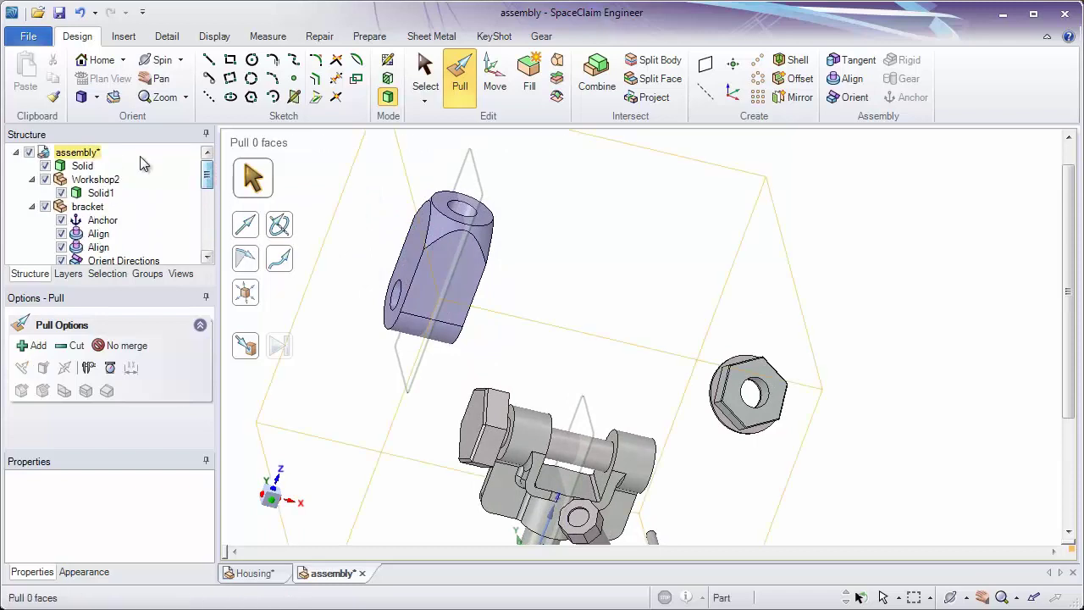
right_click(90, 156)
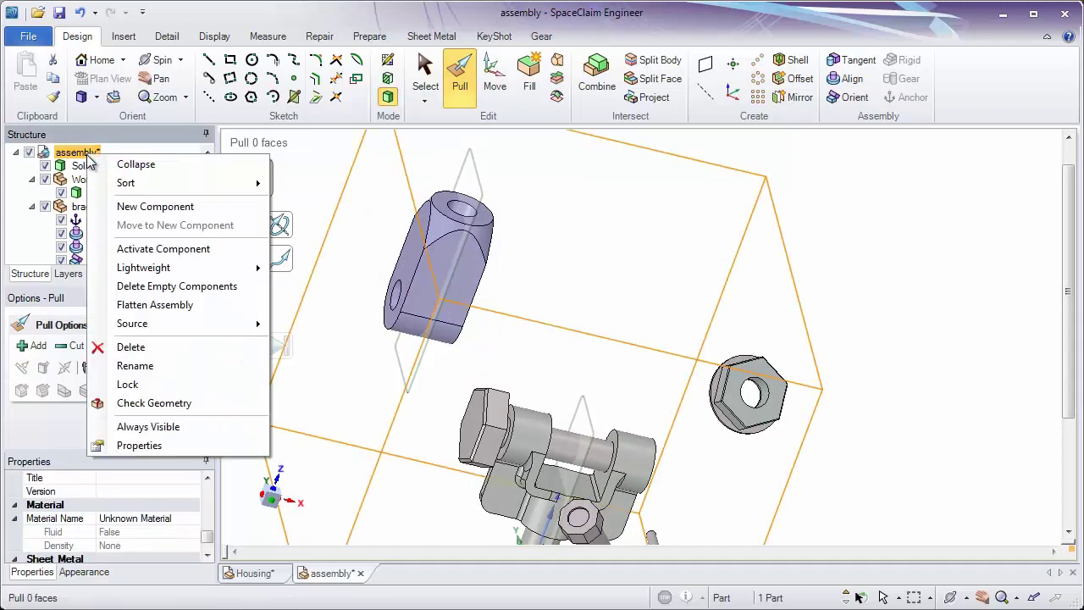
click(178, 250)
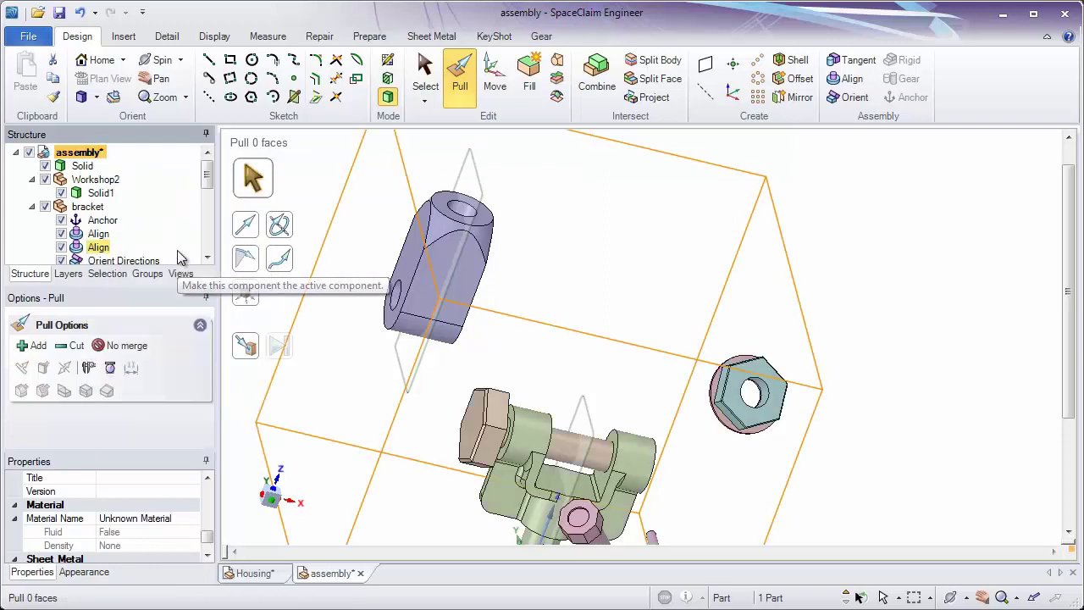
click(574, 279)
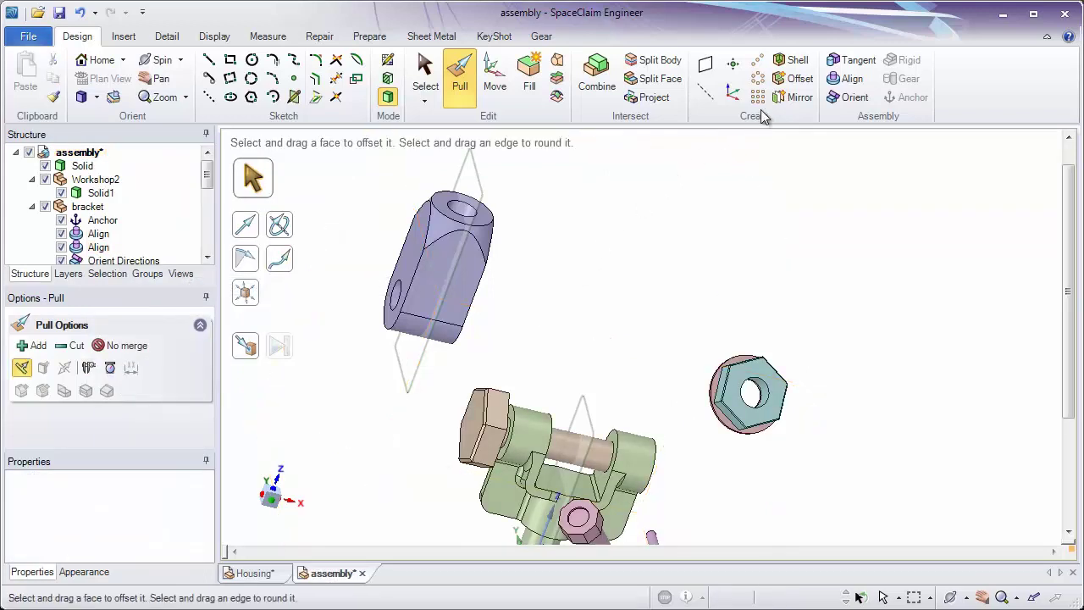
- Align the Ram's rounded lower end concentrically with the shank of the bolt running through the bracket lugs
click(850, 78)
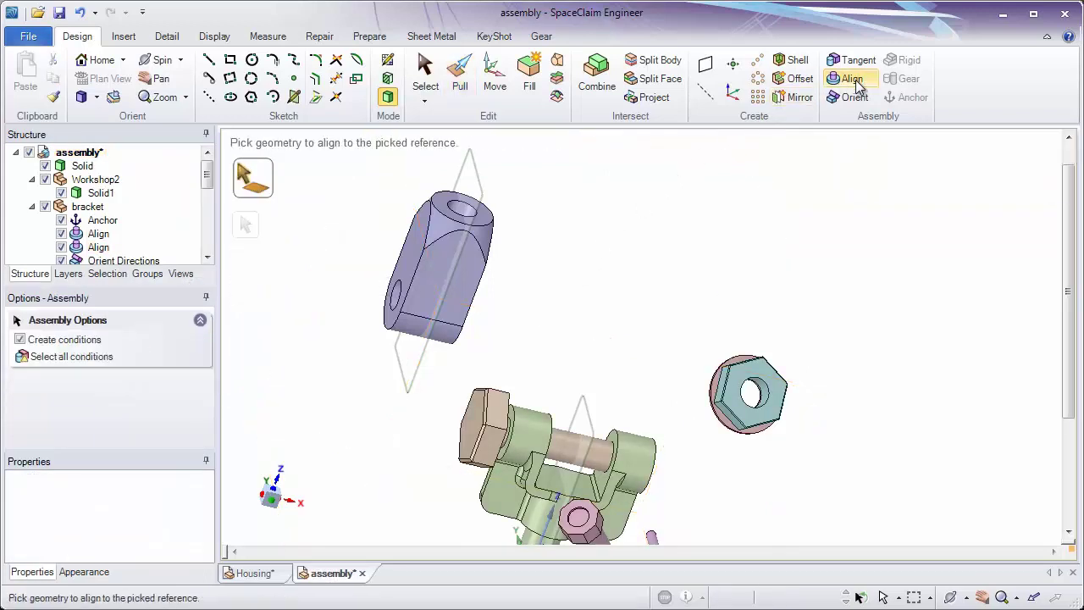
middle_drag(573, 308, 503, 354)
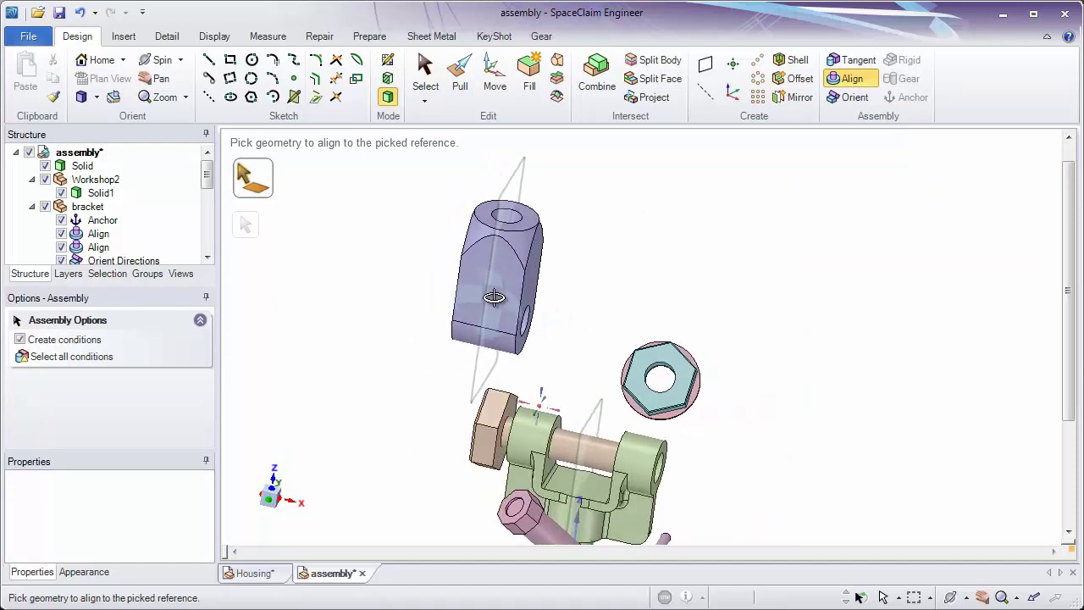
click(503, 354)
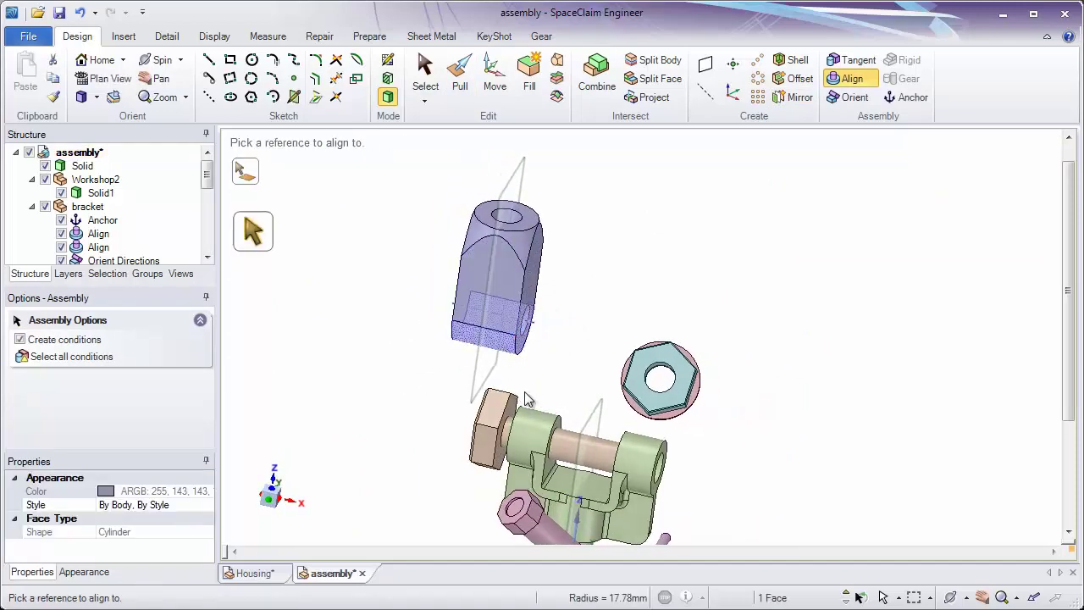
click(563, 449)
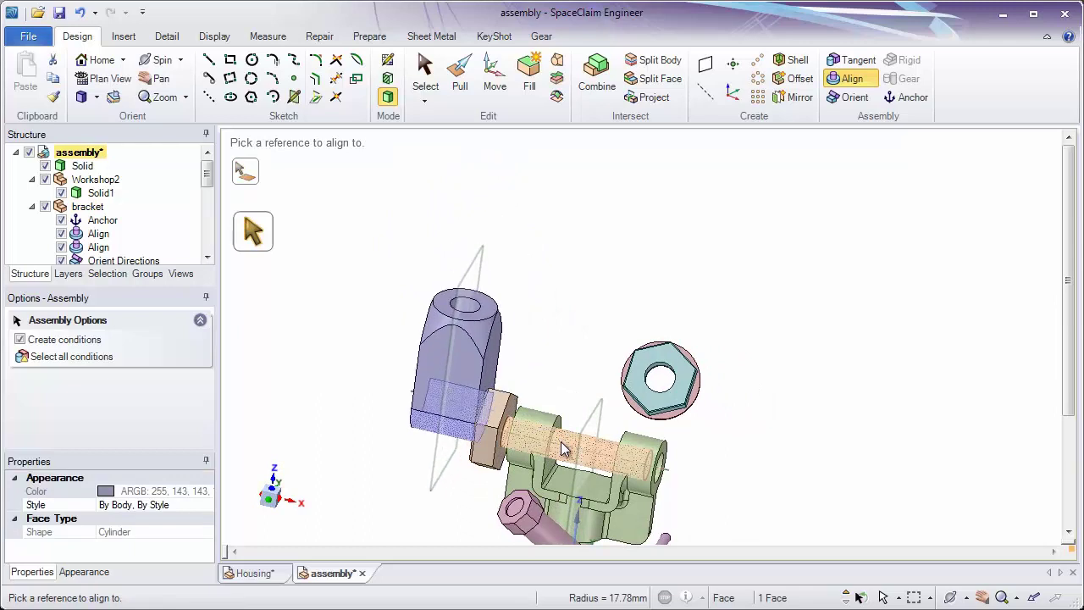
- Align the Ram's mid-plane with the bracket's plane midway between the two lugs
click(462, 288)
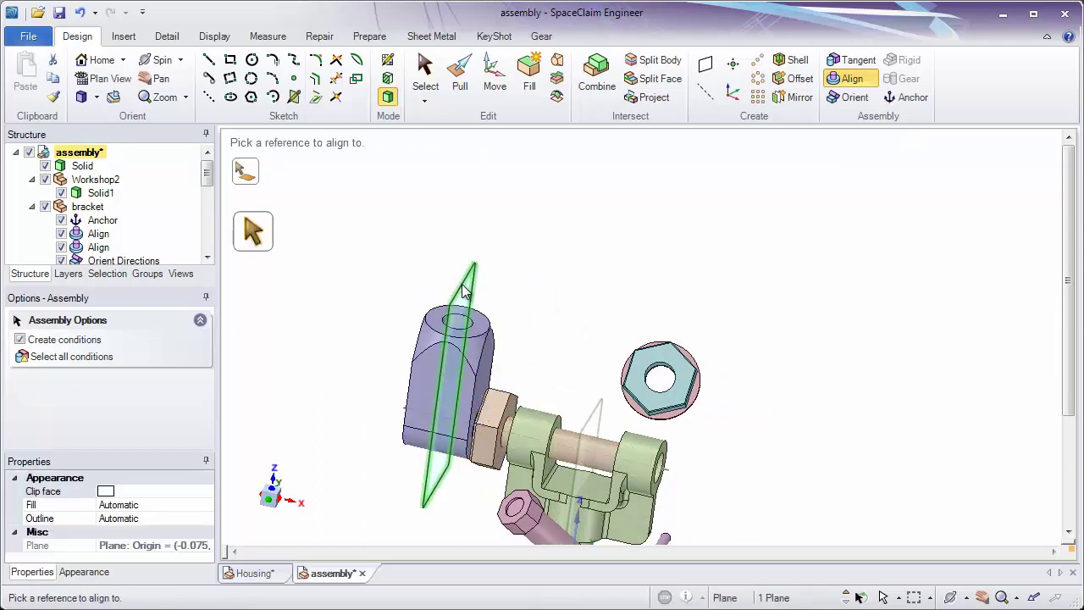
click(593, 411)
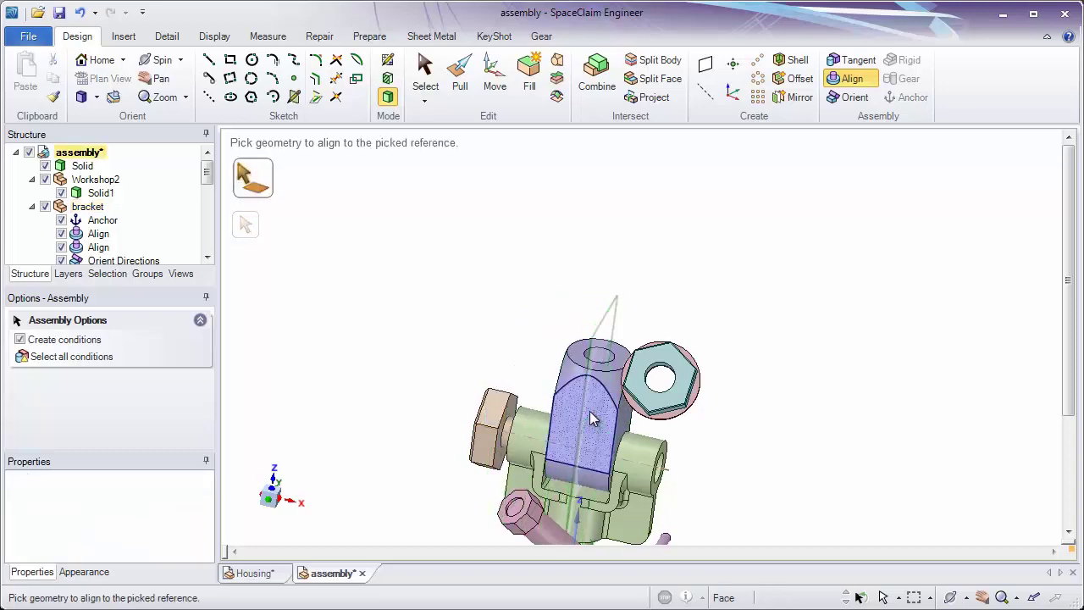
scroll(593, 417, up, 5)
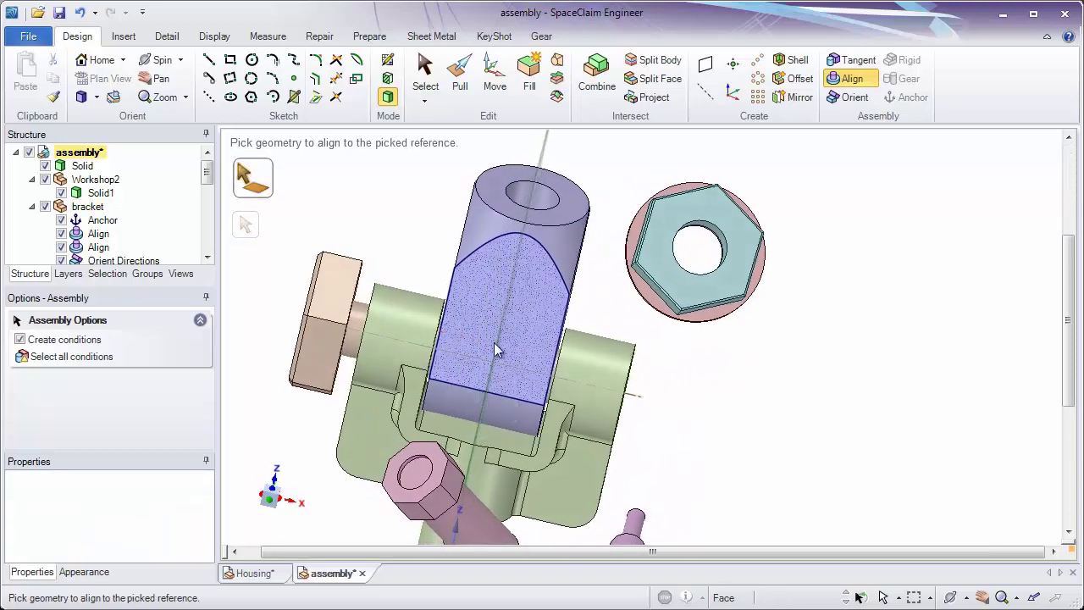
middle_drag(497, 350, 525, 316)
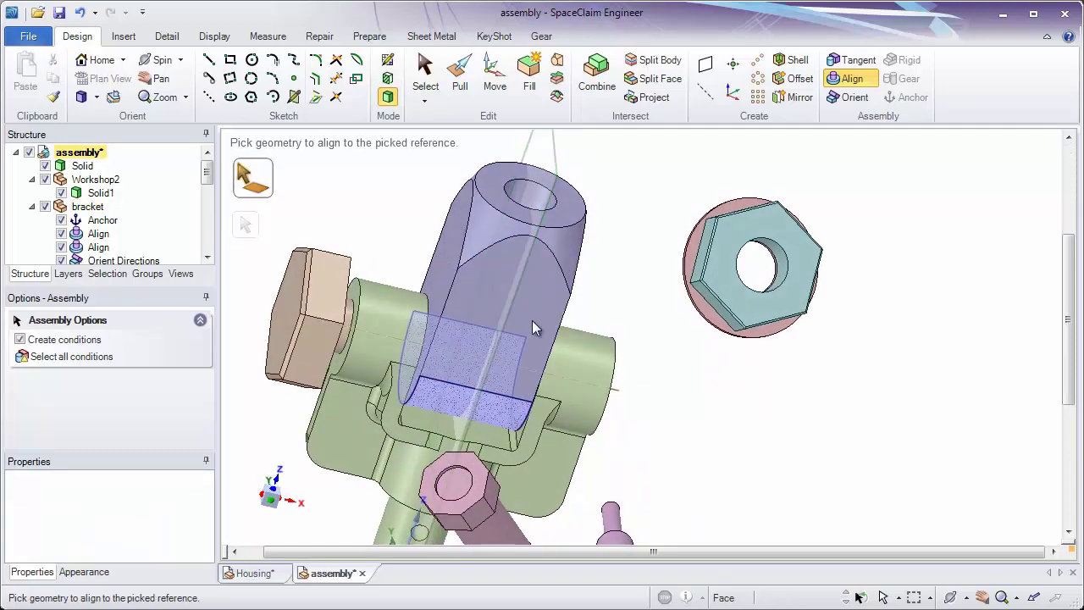
- Try pulling the assembled Ram's flat side face to check its centring between the bracket lugs
click(460, 89)
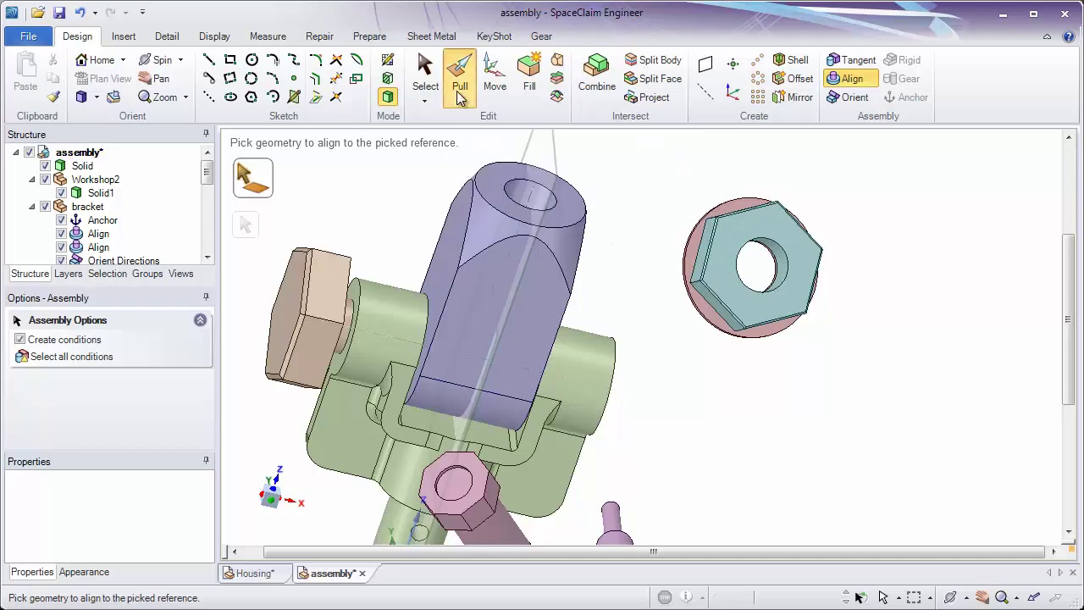
click(451, 227)
middle_drag(452, 229, 403, 194)
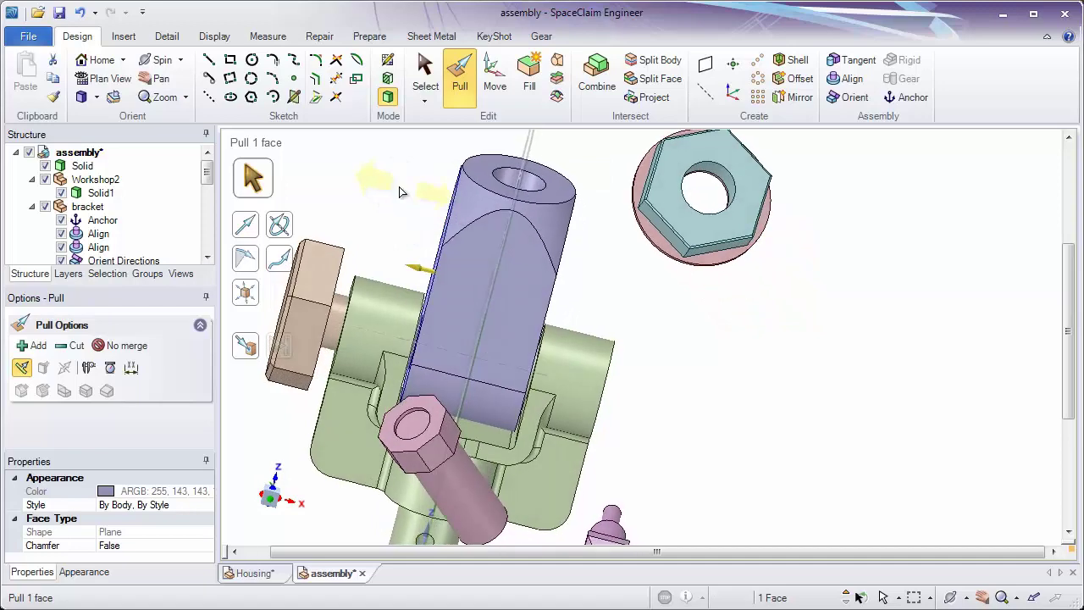
mouse_move(380, 193)
mouse_down()
mouse_move(440, 222)
mouse_move(399, 208)
mouse_move(428, 231)
mouse_move(375, 212)
mouse_up()
click(375, 212)
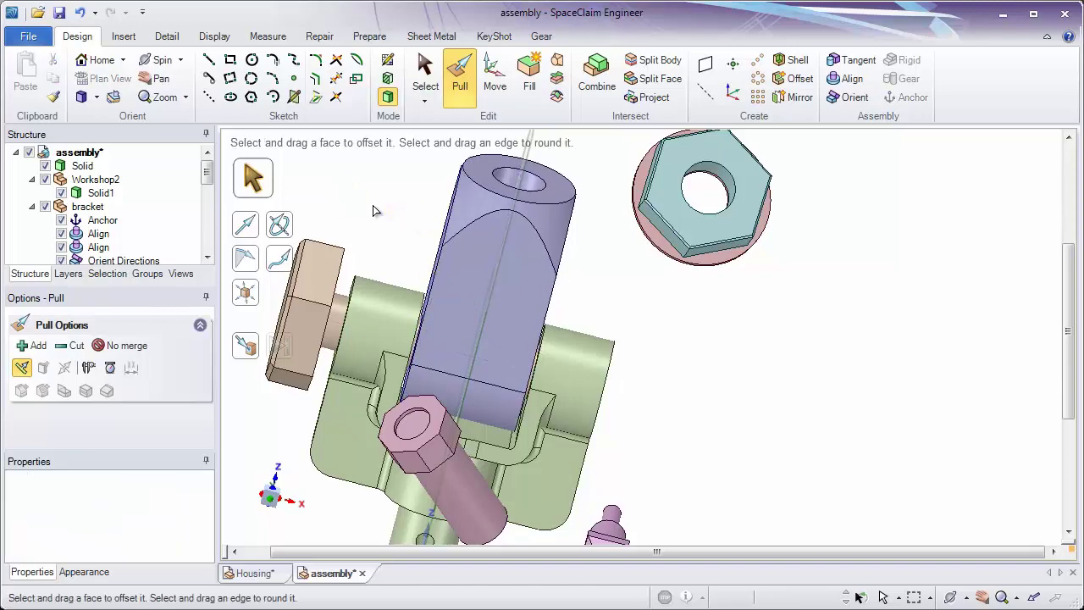
middle_drag(375, 212, 446, 239)
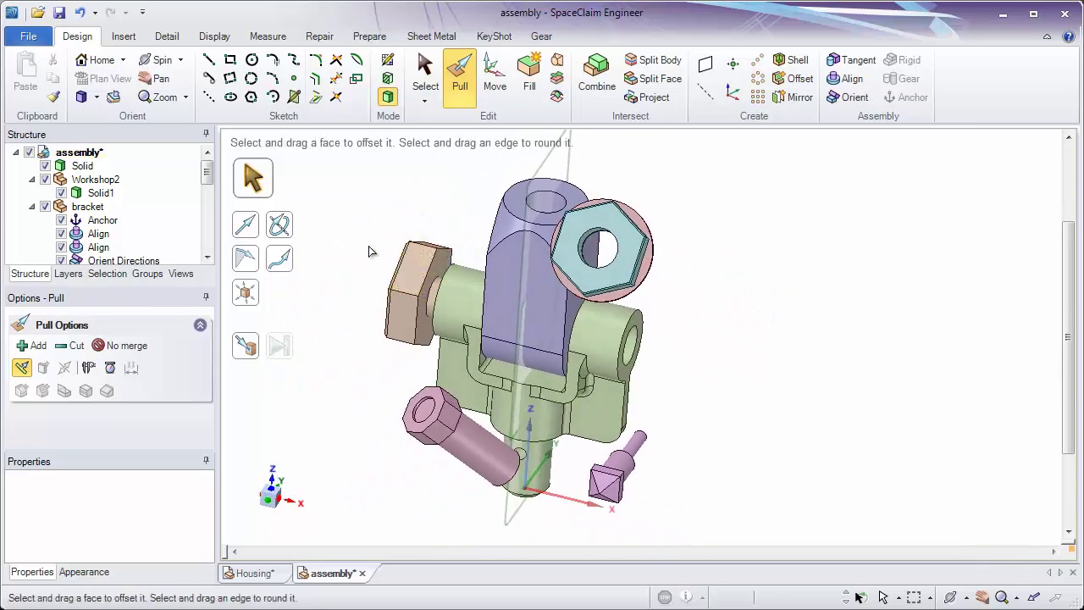
- Align the shank of the small hex-head bolt concentrically with the hole of the nut and washer
click(851, 81)
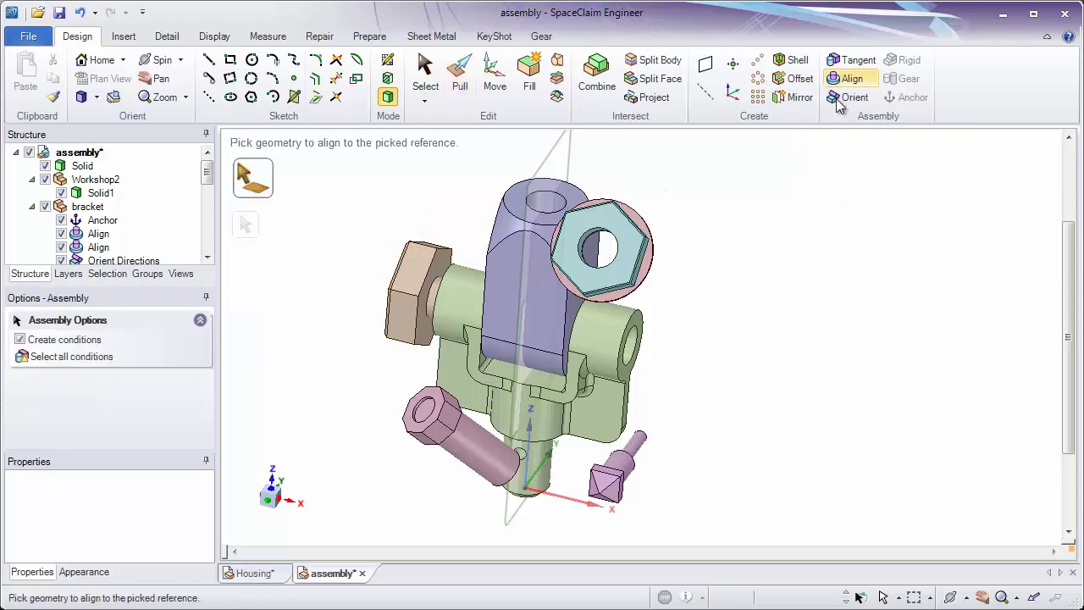
scroll(743, 300, up, 3)
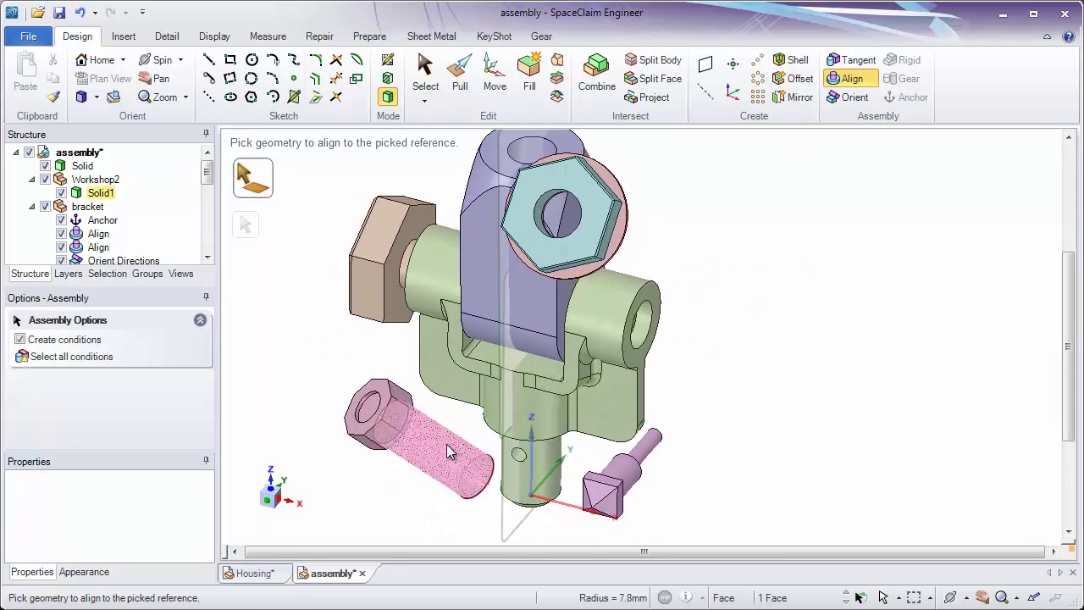
click(448, 445)
middle_drag(532, 284, 465, 218)
click(465, 217)
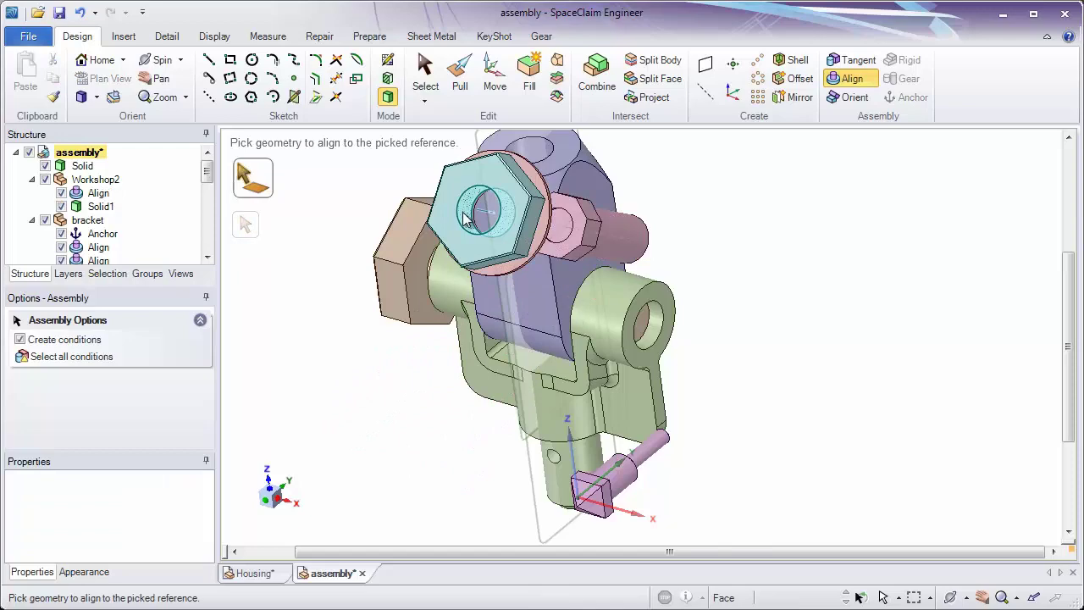
- Align the underside of the small bolt's head with the nut's flat outer face
shift+middle_drag(465, 217, 567, 338)
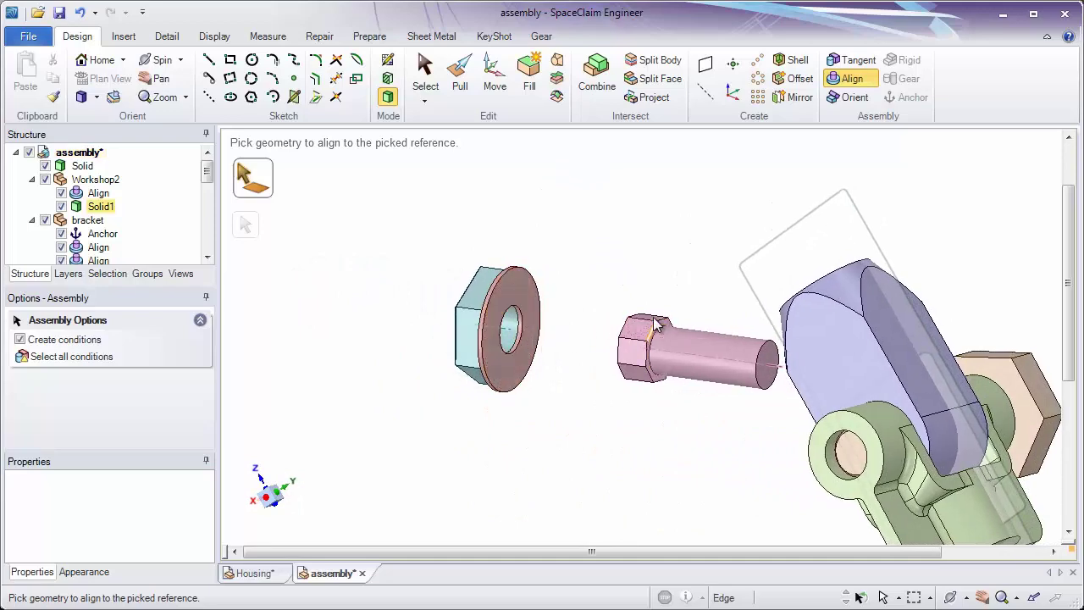
scroll(648, 332, up, 5)
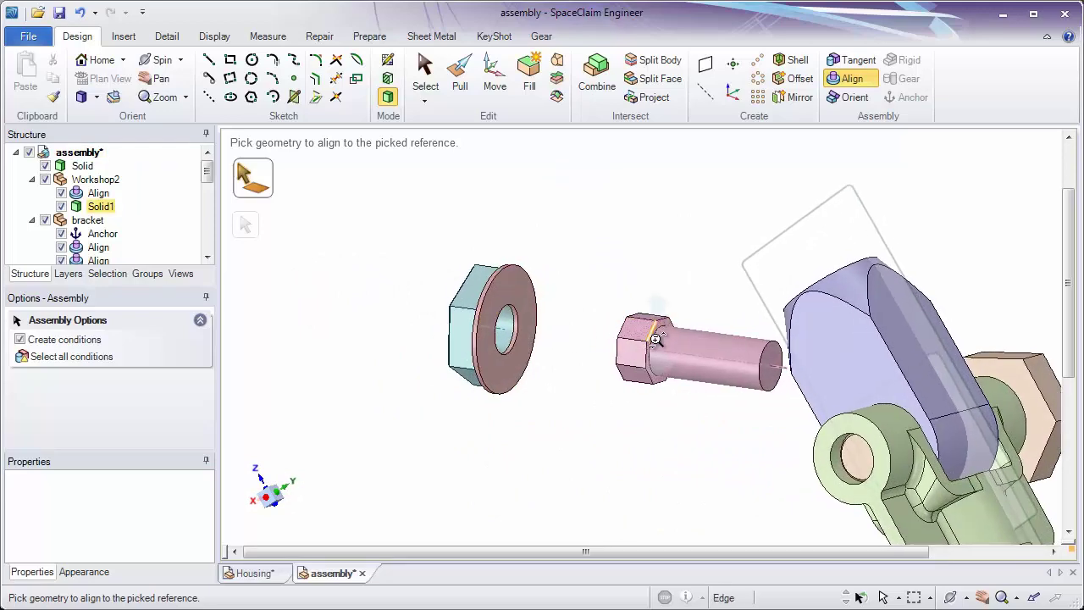
scroll(643, 429, up, 2)
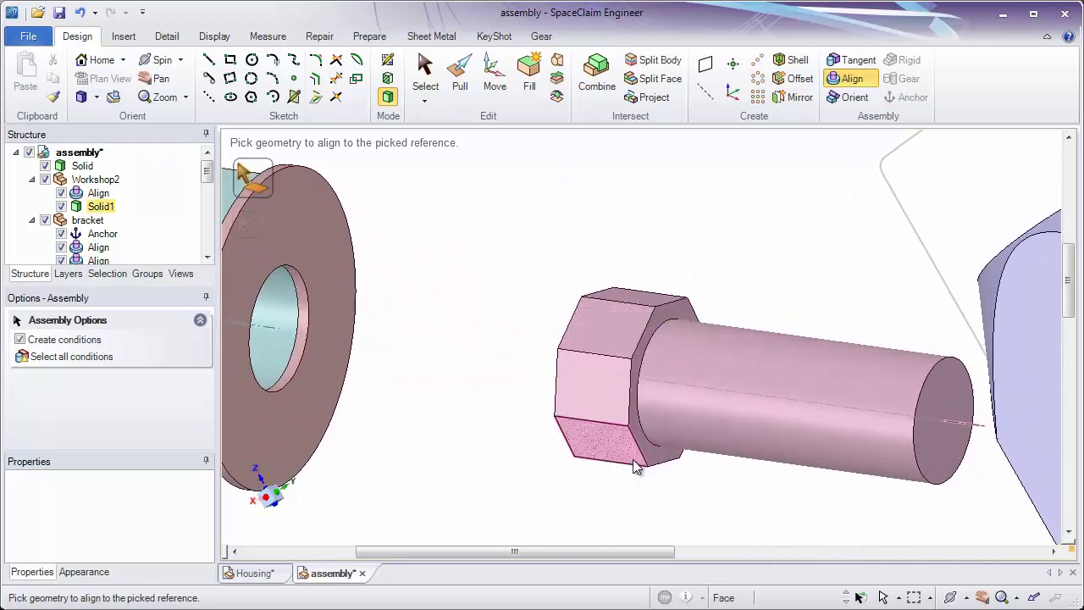
click(653, 457)
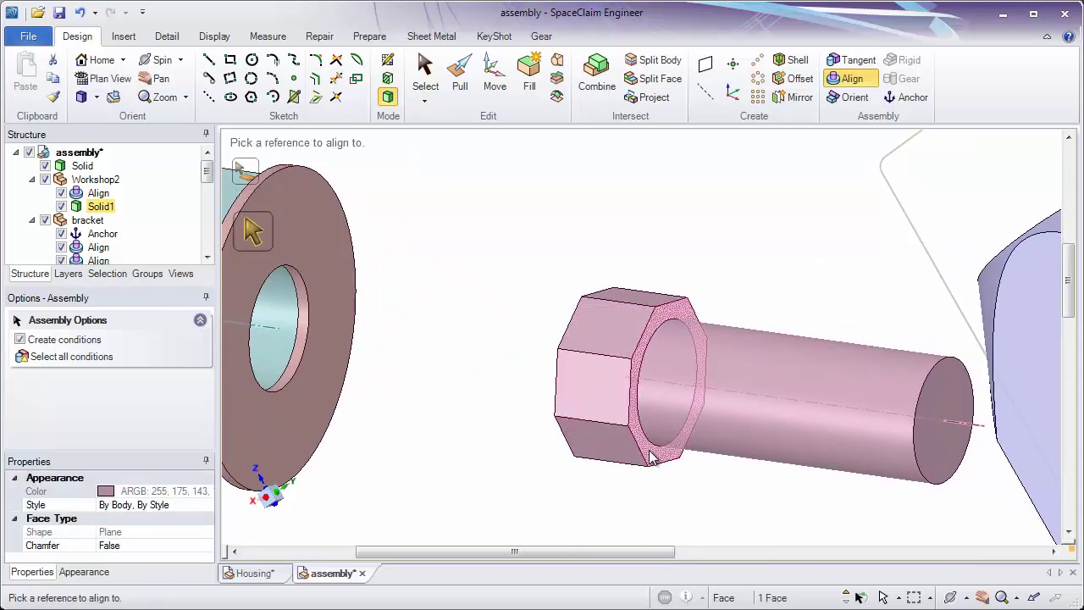
scroll(555, 396, down, 2)
scroll(554, 395, down, 3)
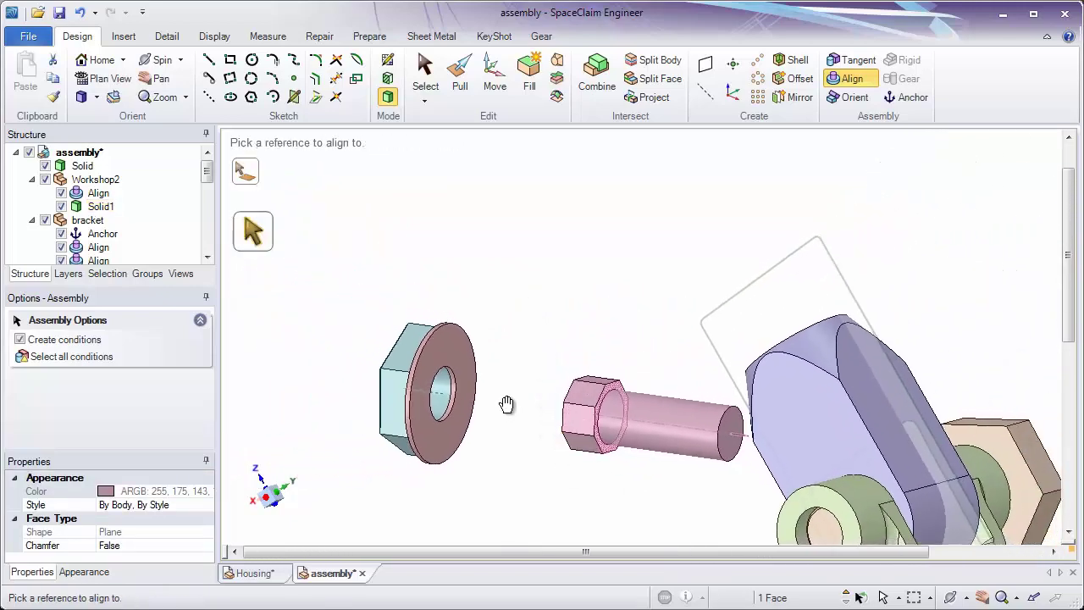
middle_drag(508, 404, 477, 260)
click(468, 243)
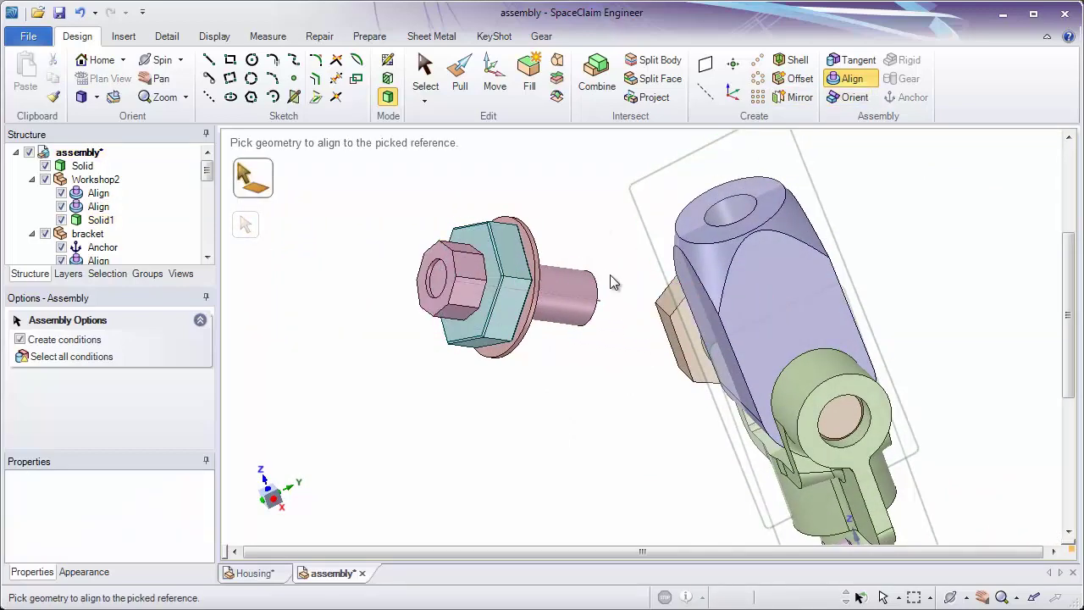
- Align the small bolt's shank with the hole in the Ram's upper end, and seat the washer's underside on the Ram's end face
click(569, 290)
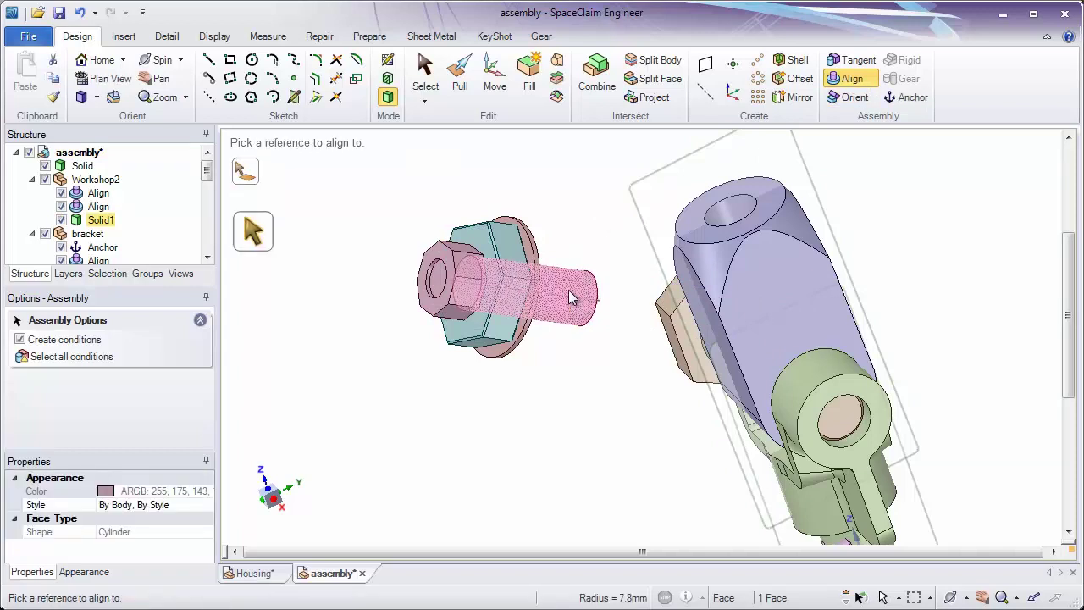
click(718, 222)
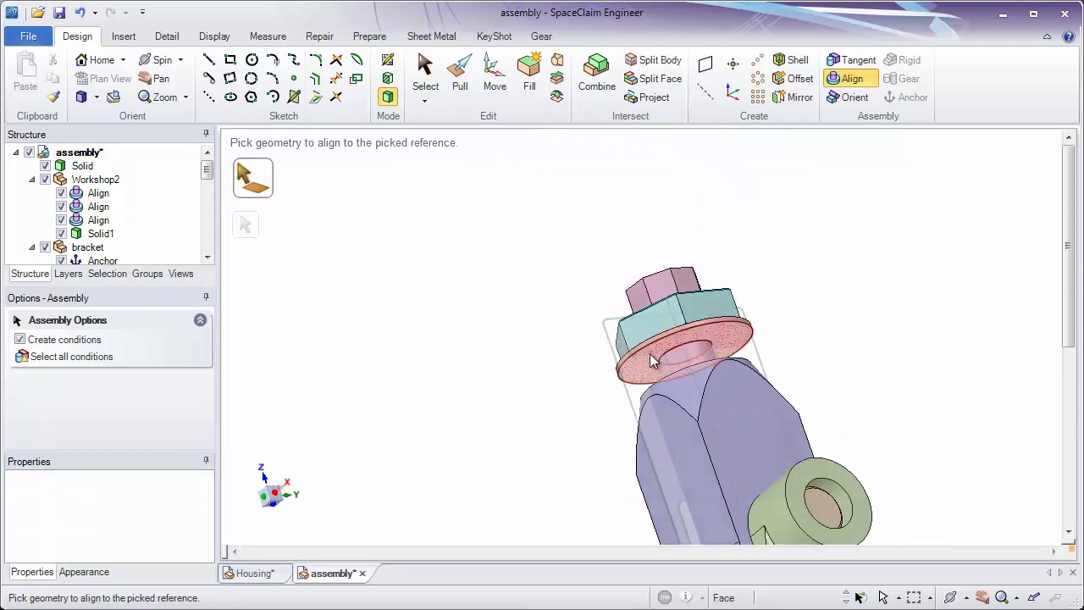
click(652, 363)
middle_drag(649, 354, 653, 387)
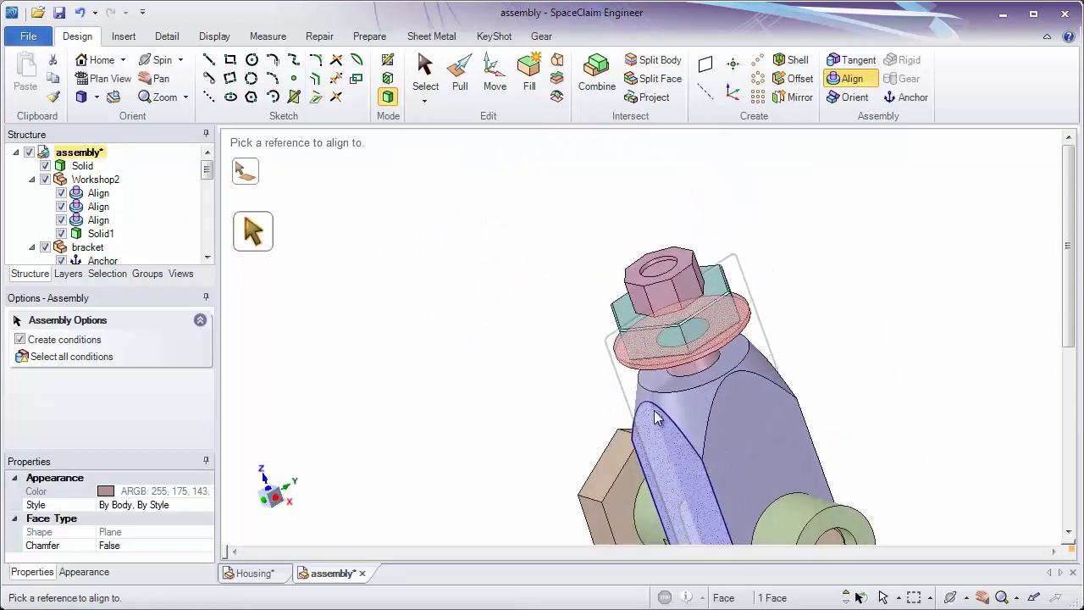
click(653, 387)
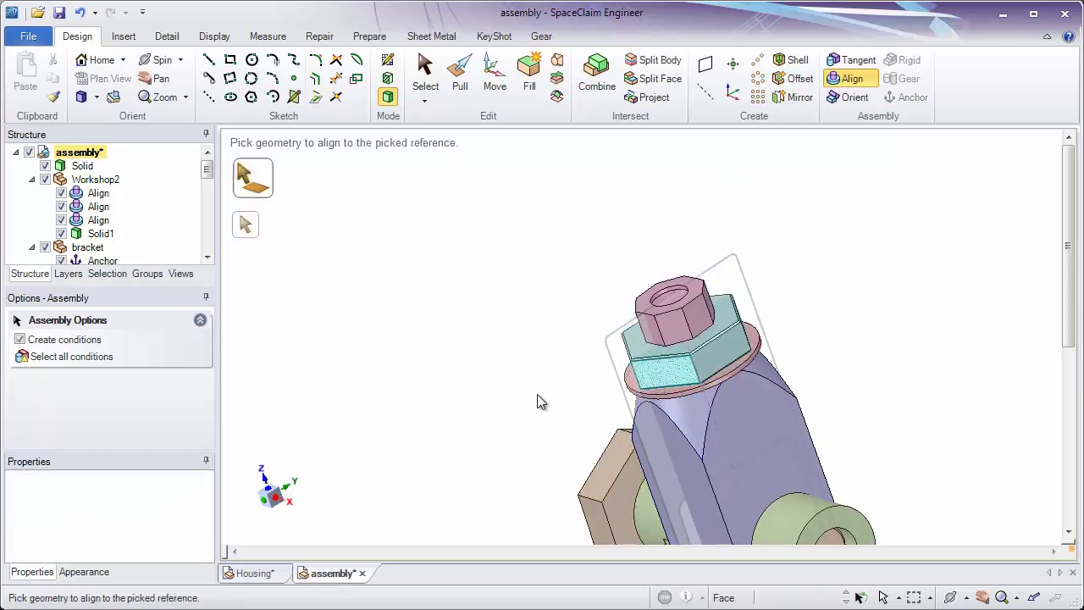
- Try to align the thin shank of the loose square-headed bolt with the cross hole in the bracket's lower shaft
scroll(509, 362, down, 2)
scroll(509, 362, down, 1)
shift+middle_drag(497, 426, 510, 303)
scroll(643, 477, up, 5)
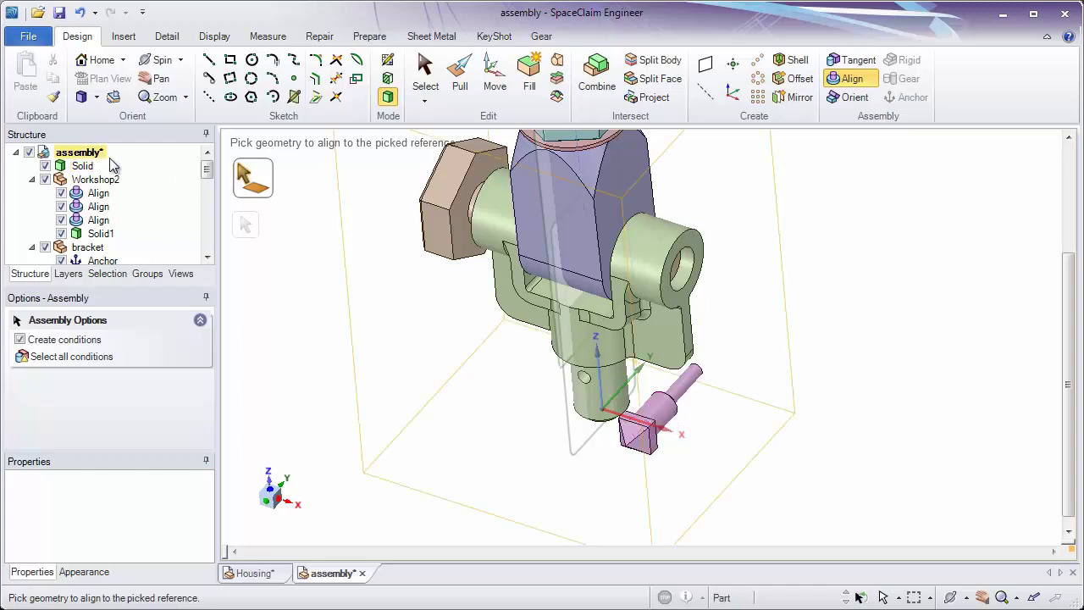
click(17, 154)
click(17, 155)
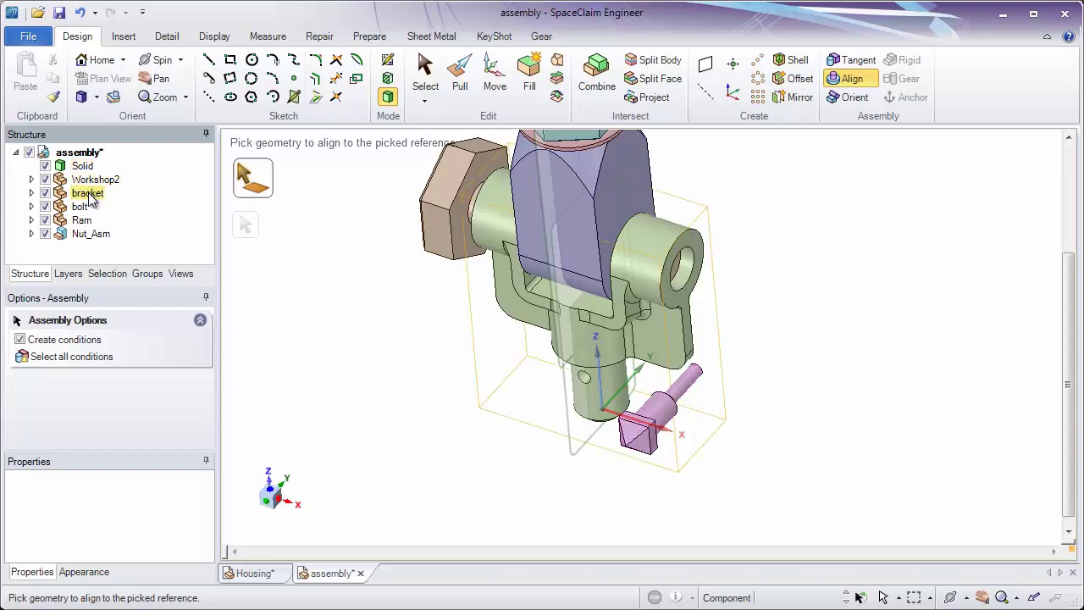
scroll(717, 436, up, 3)
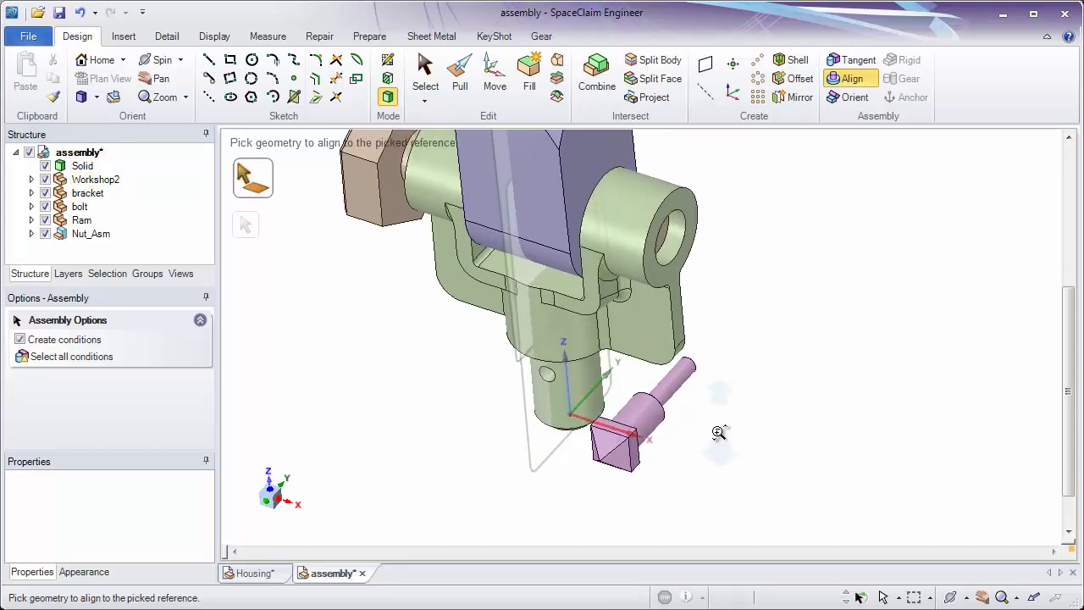
click(670, 382)
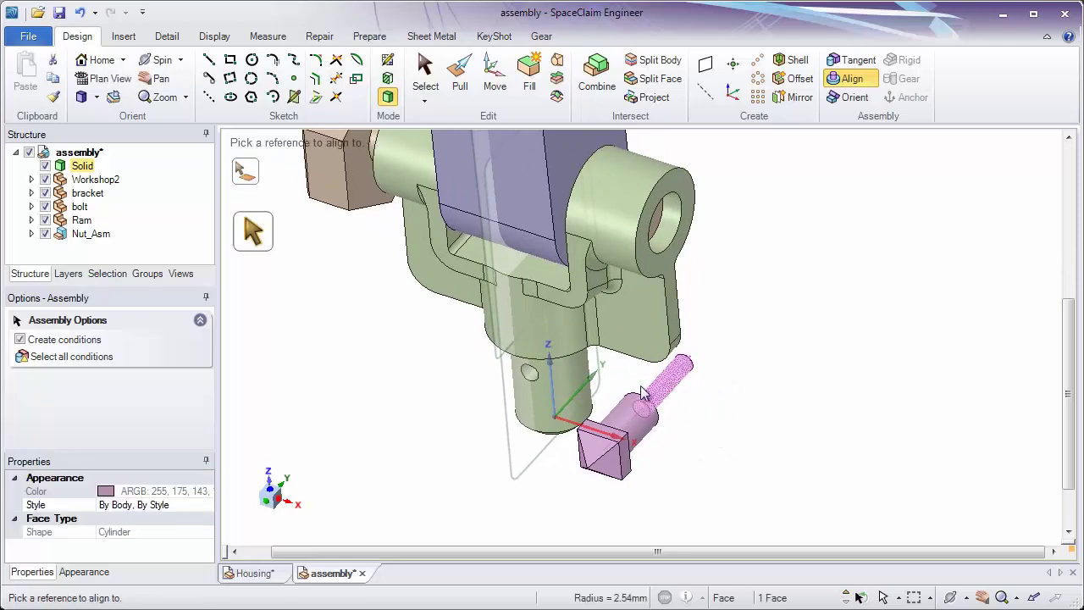
scroll(530, 432, up, 2)
middle_drag(528, 439, 527, 399)
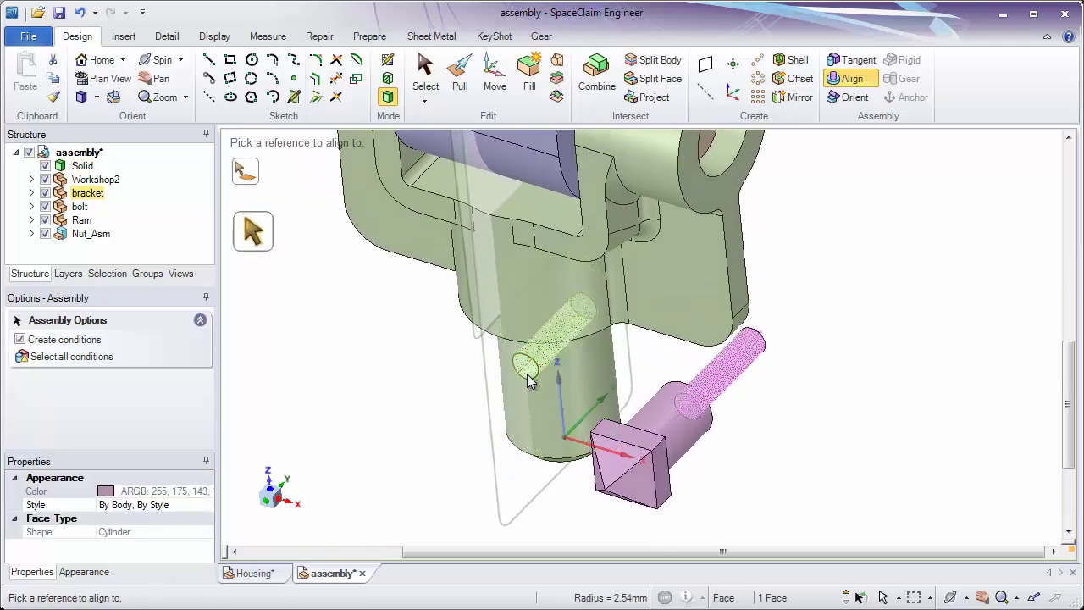
click(526, 379)
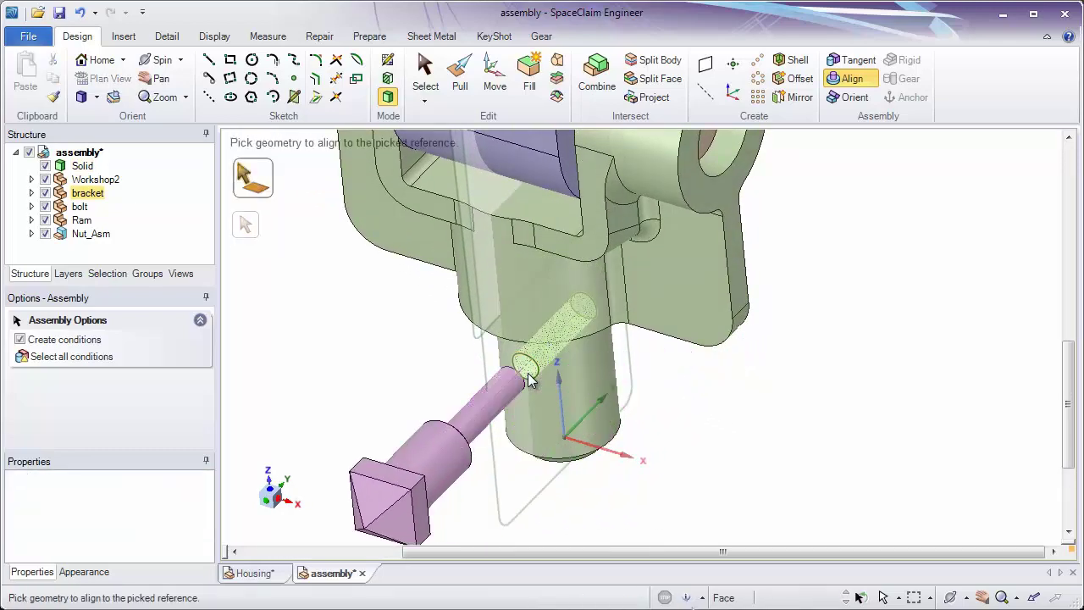
- Read the status log for the alignment and check which conditions the bracket component holds
click(701, 598)
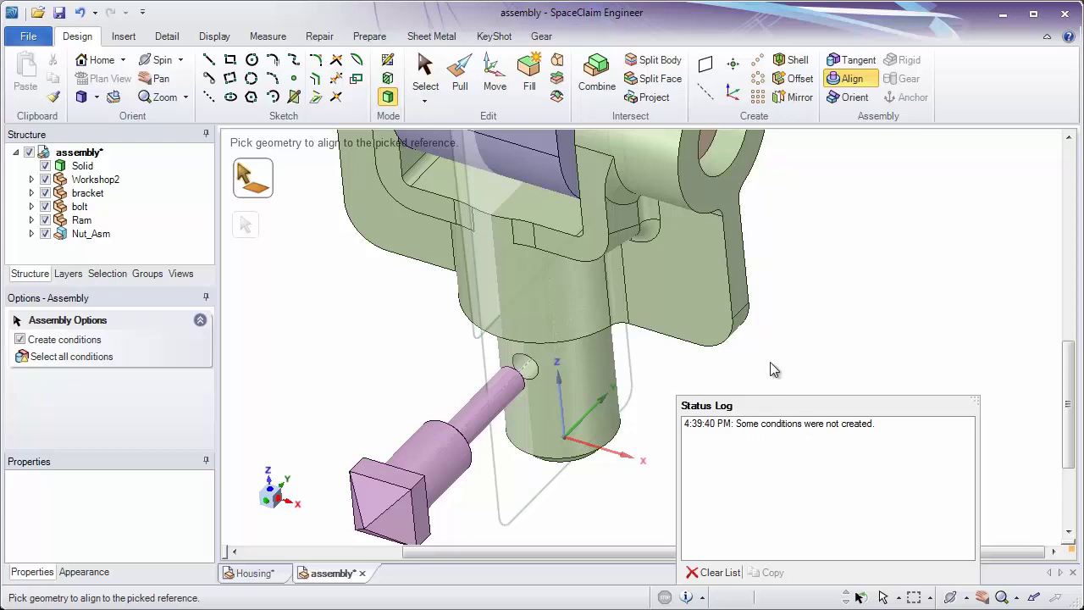
click(31, 193)
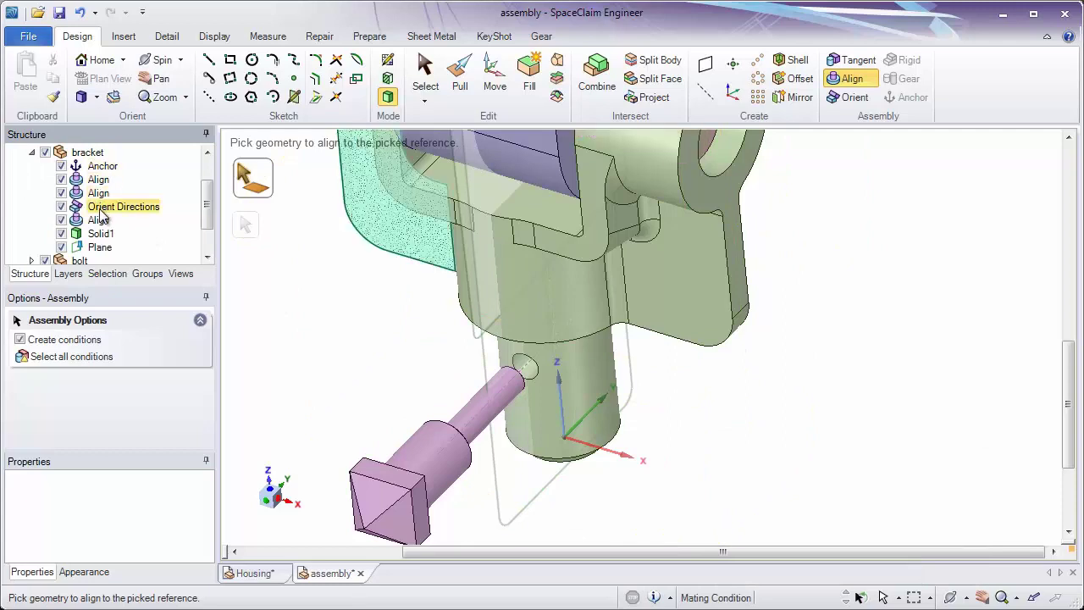
click(31, 153)
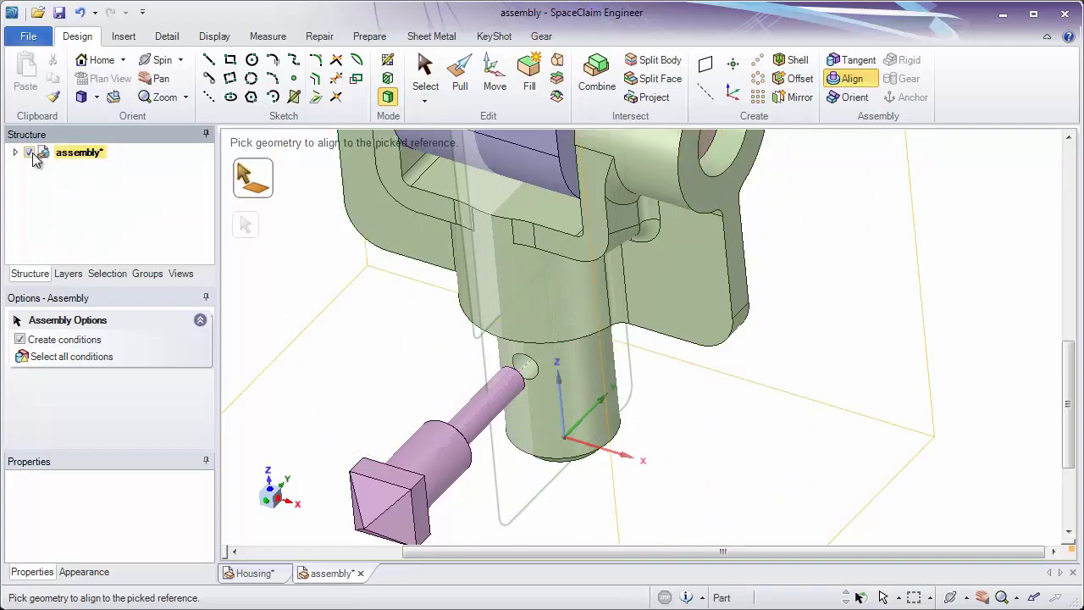
click(19, 153)
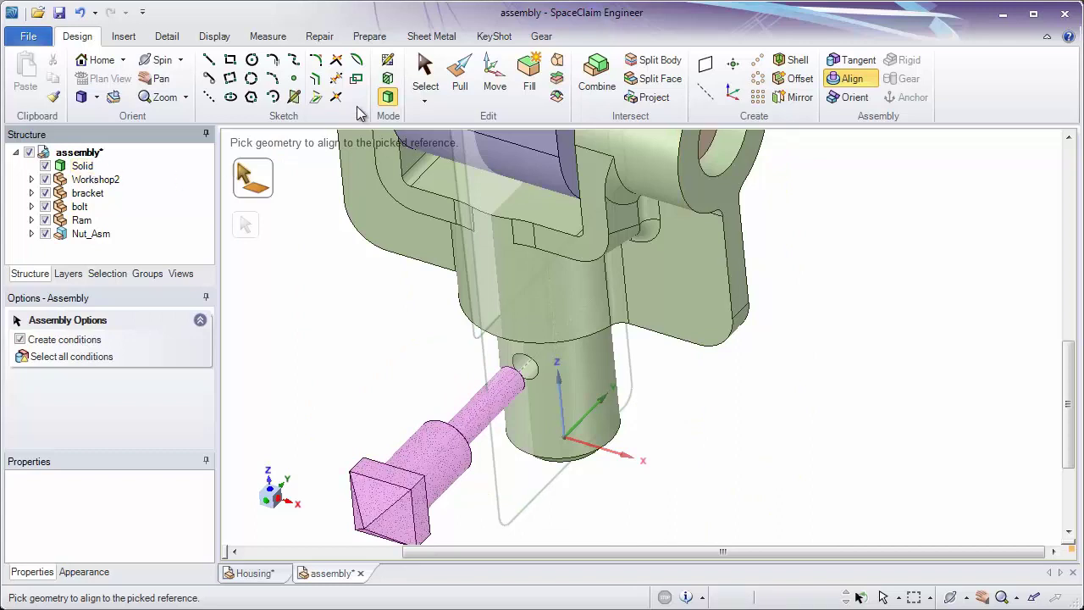
- Move the loose bolt solid into a new component named Small_Bolt
click(415, 90)
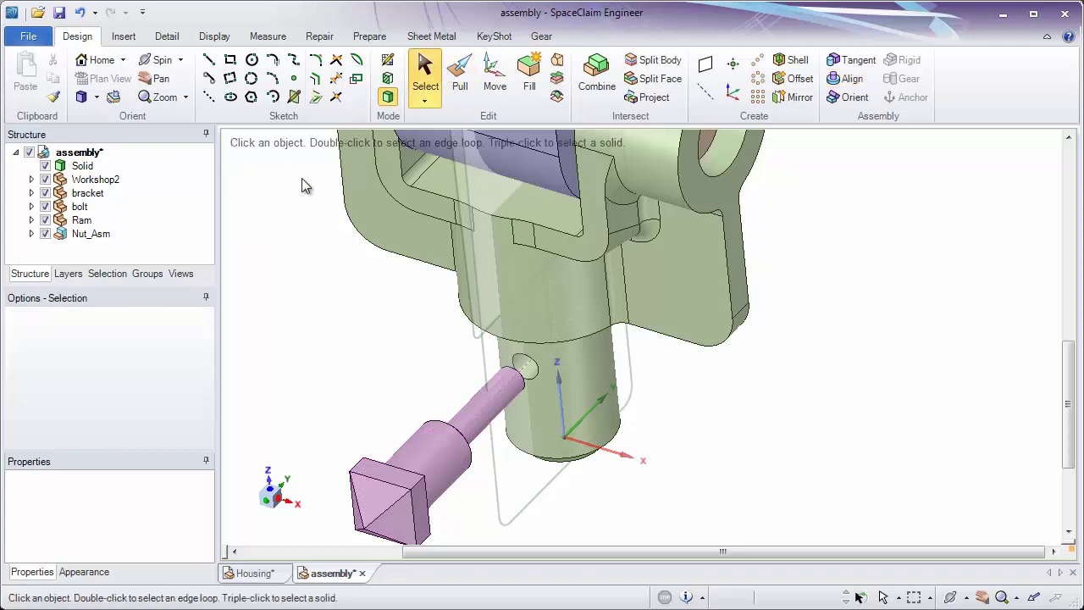
right_click(83, 169)
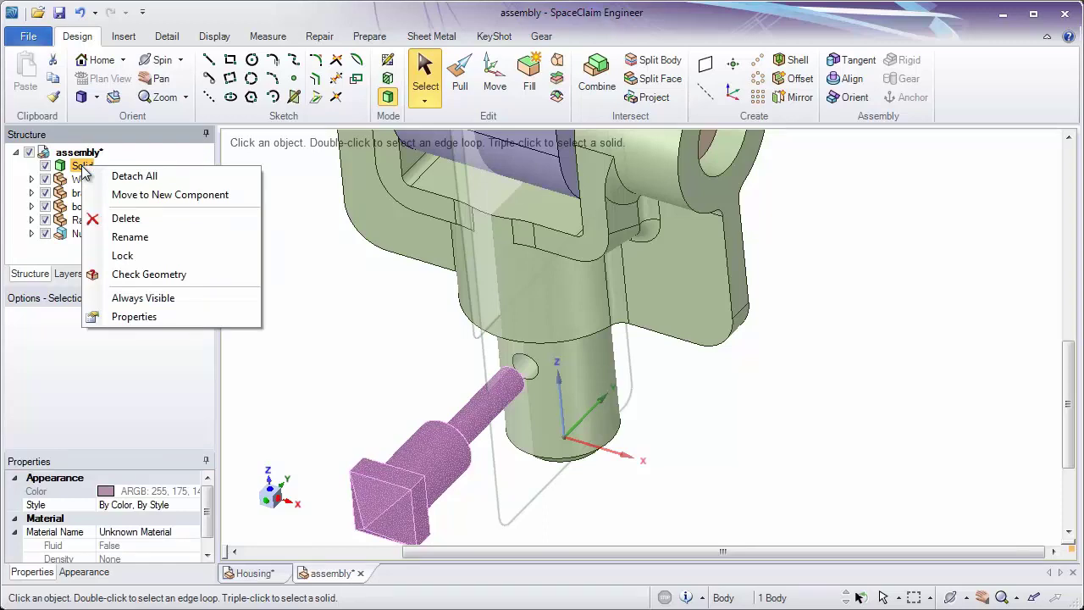
click(140, 195)
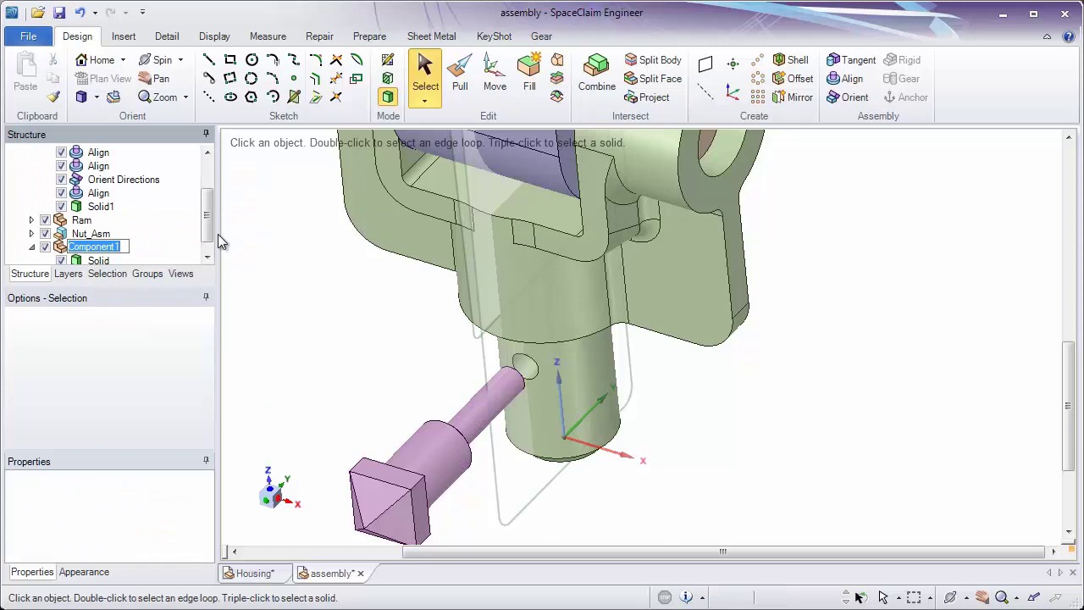
text(Sm)
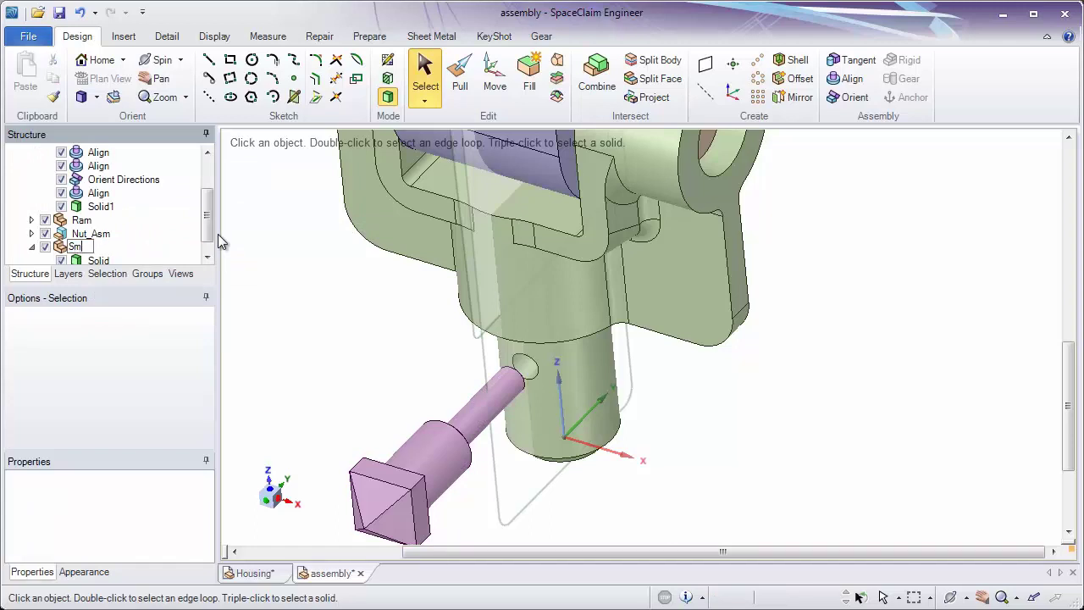
text(all_Bolt)
key(Return)
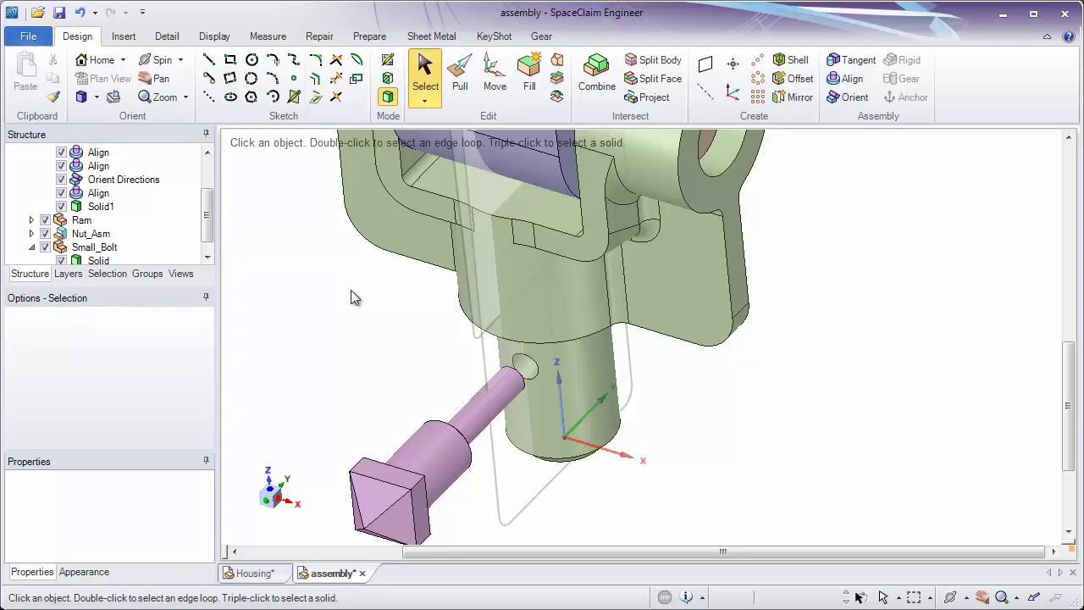
- Align the thin shank of Small_Bolt concentrically with the cross hole in the bracket's lower shaft
click(841, 80)
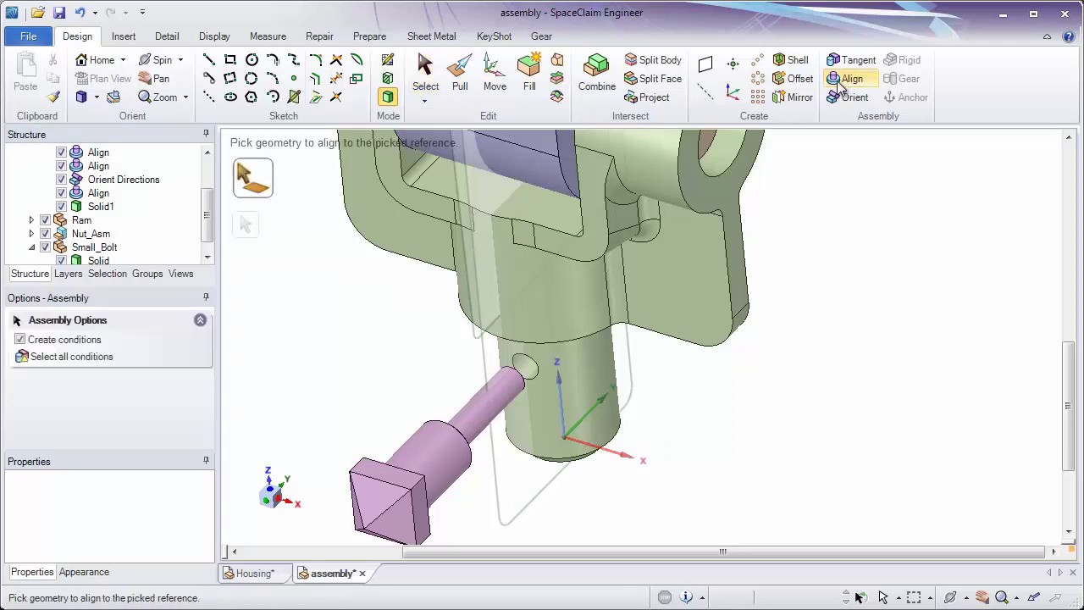
click(479, 424)
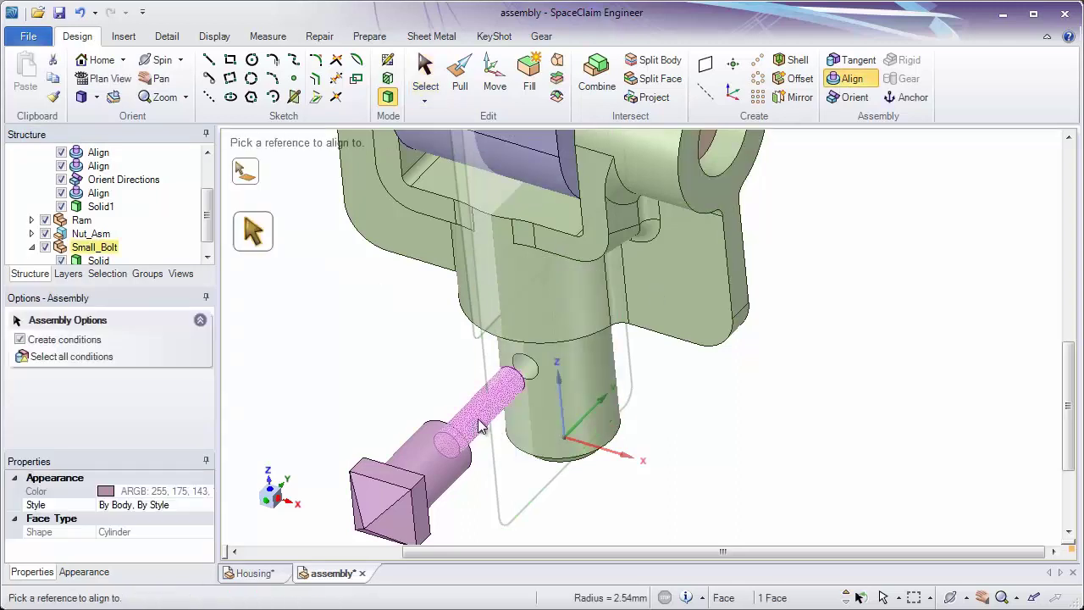
click(529, 376)
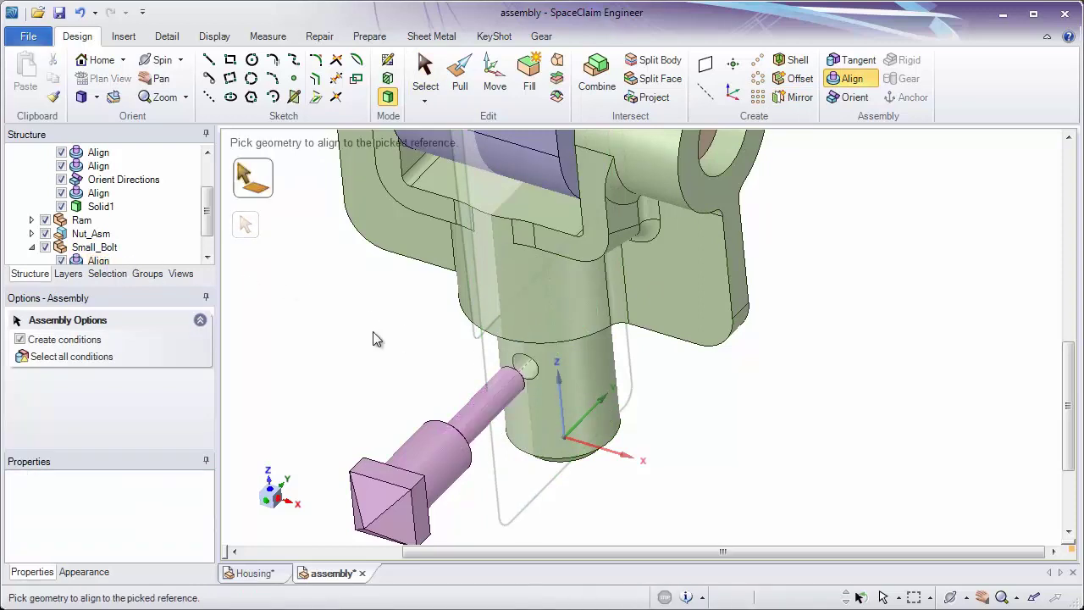
- Make the flat shoulder face of Small_Bolt tangent to the cylindrical surface of the bracket's lower shaft
scroll(400, 373, up, 2)
middle_drag(447, 326, 498, 385)
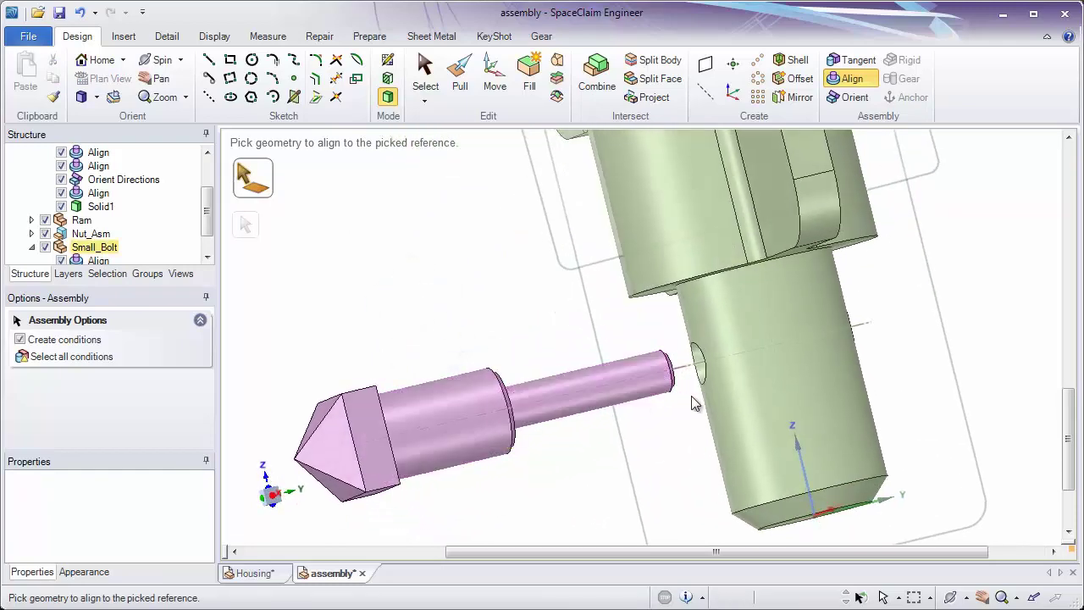
middle_drag(712, 280, 746, 398)
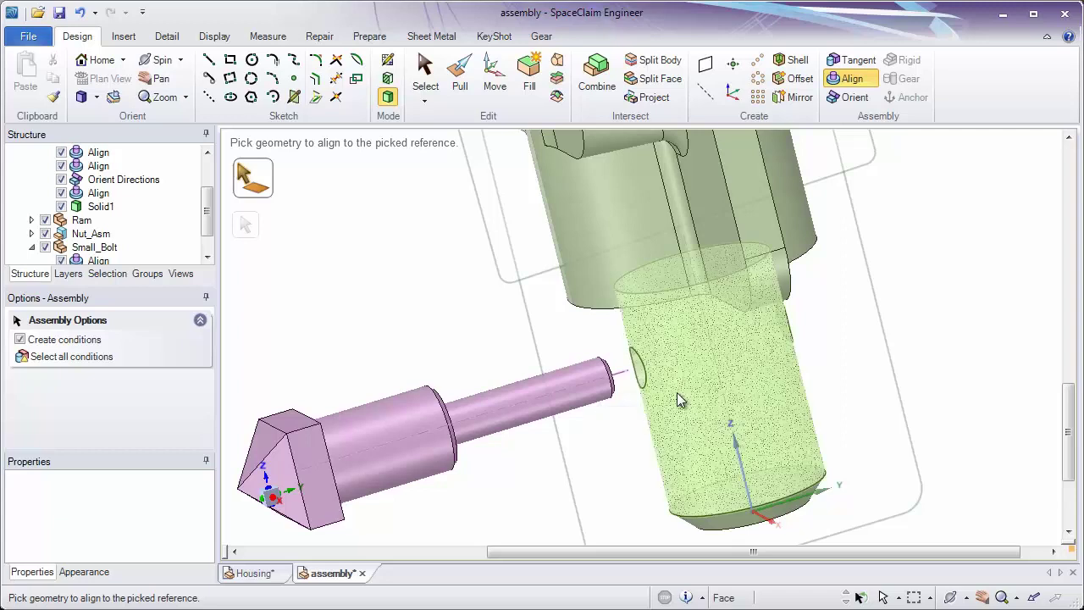
click(857, 67)
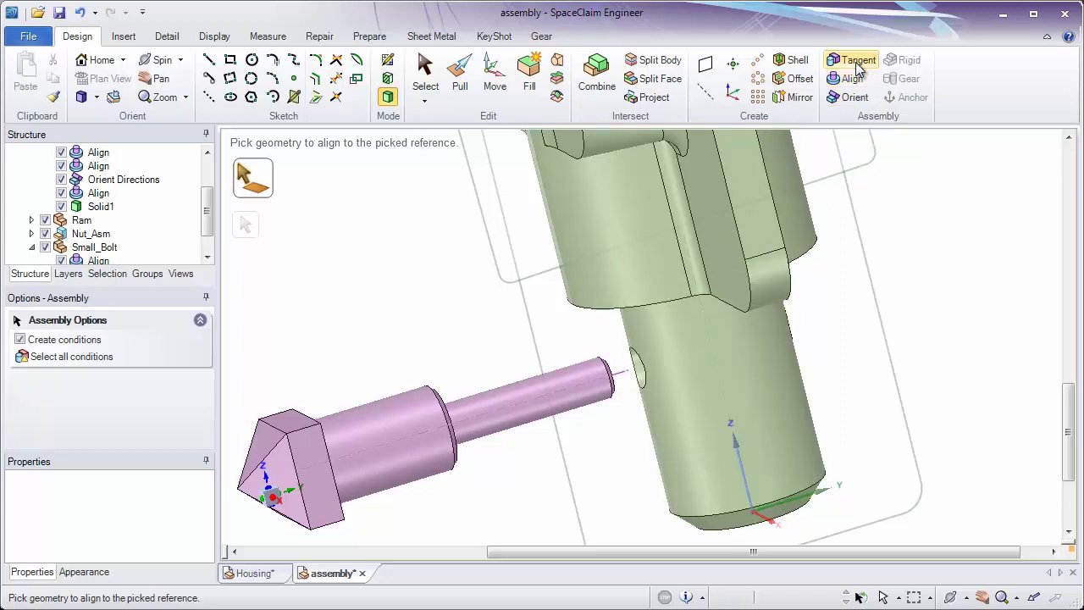
scroll(509, 347, up, 3)
middle_drag(447, 472, 605, 455)
click(456, 471)
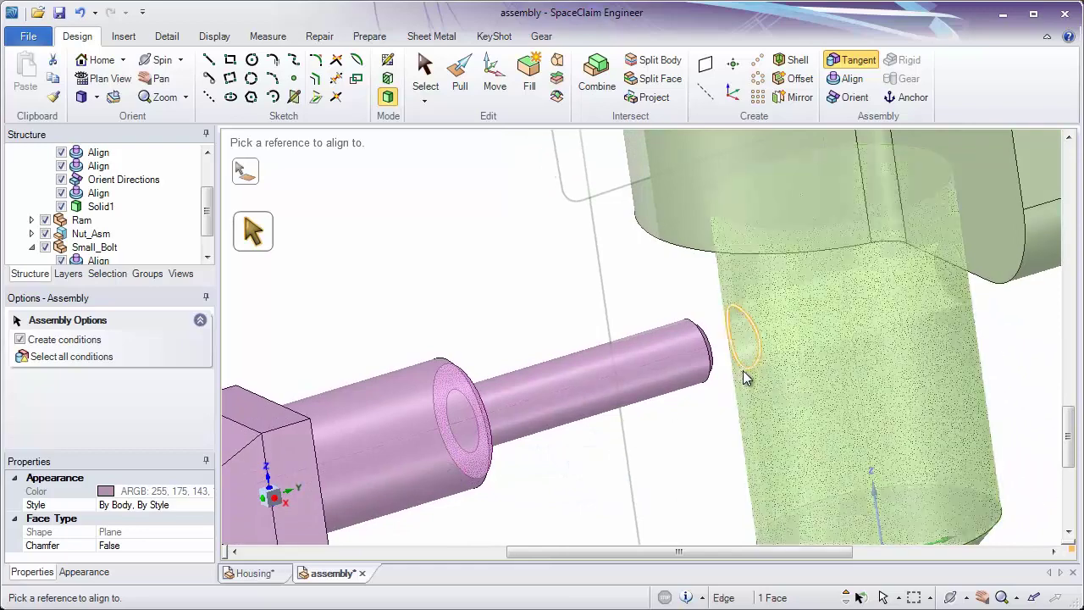
click(744, 387)
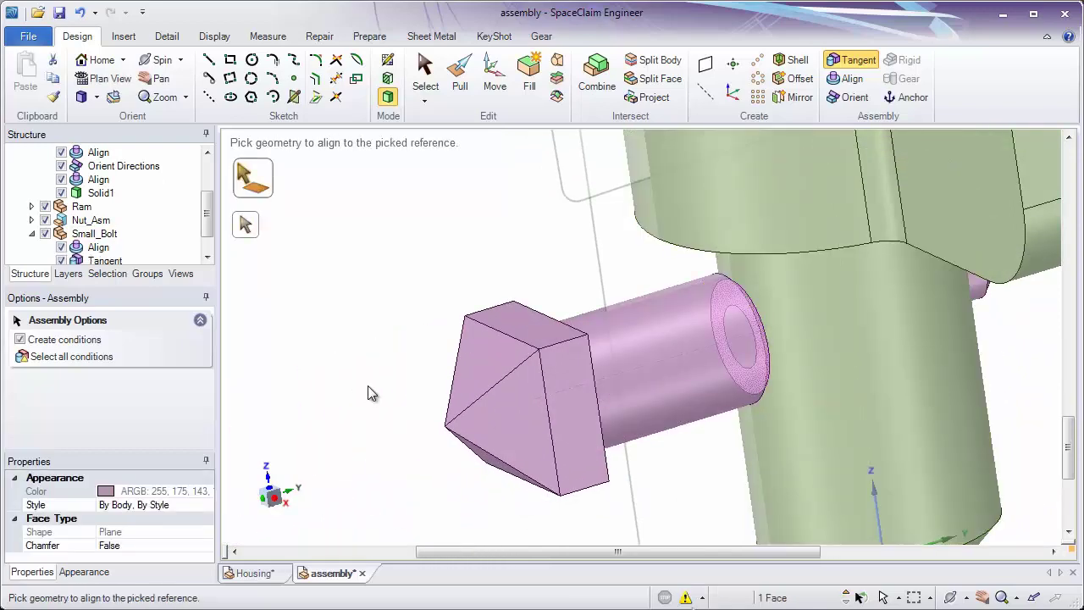
- Rotate the Ram about its pivot with the Move tool to about 312°
scroll(412, 338, down, 3)
middle_drag(412, 339, 410, 278)
key(h)
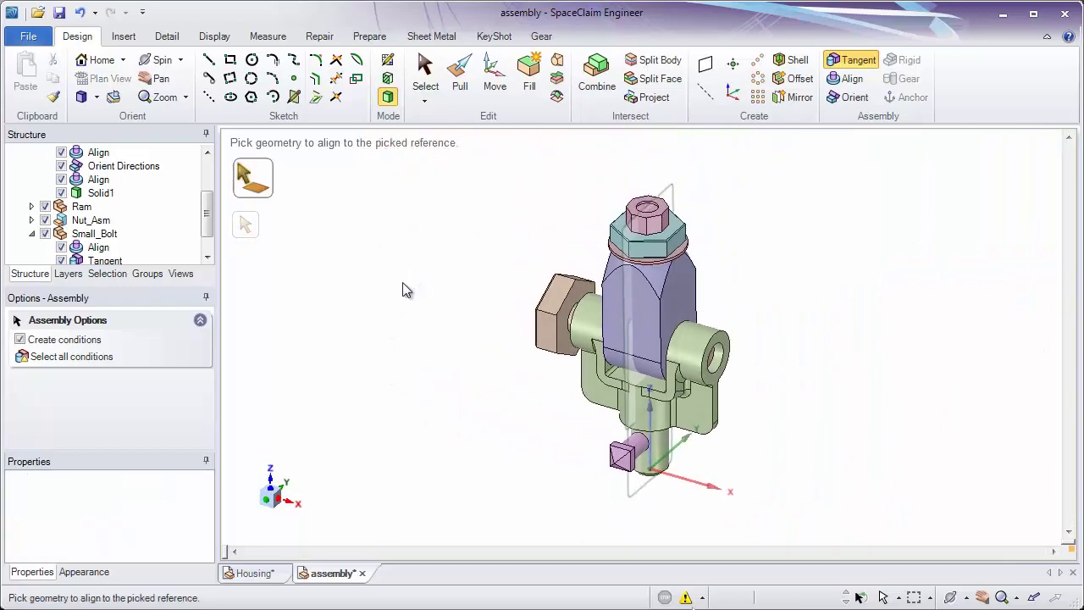
key(m)
drag(508, 222, 635, 170)
scroll(573, 262, up, 3)
shift+middle_drag(573, 261, 555, 253)
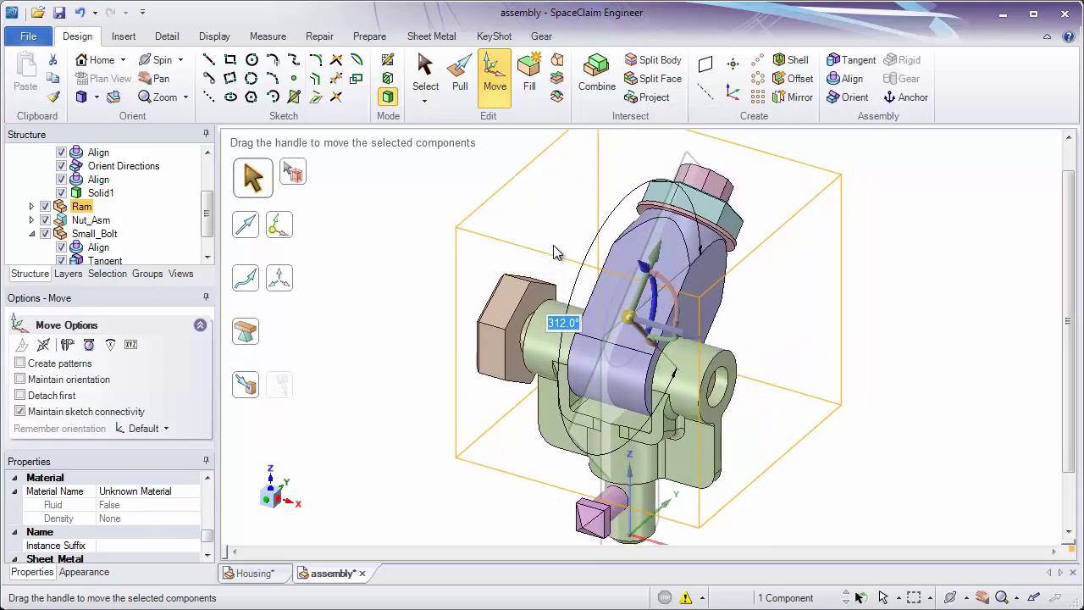
click(555, 252)
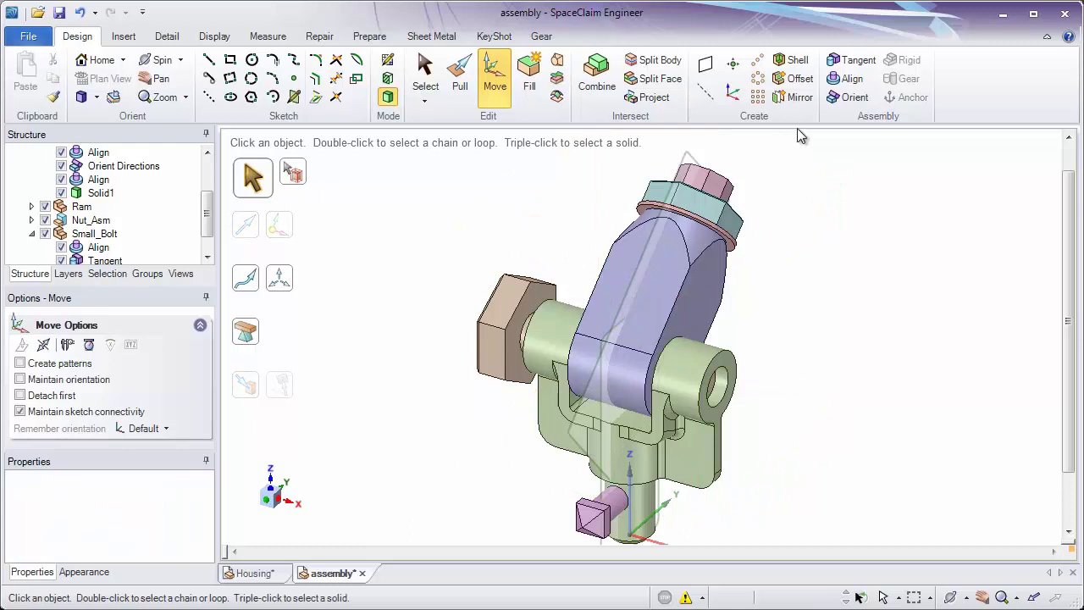
- Orient the Ram's flat front face parallel to the flat face of the bracket's lower side flange
click(852, 96)
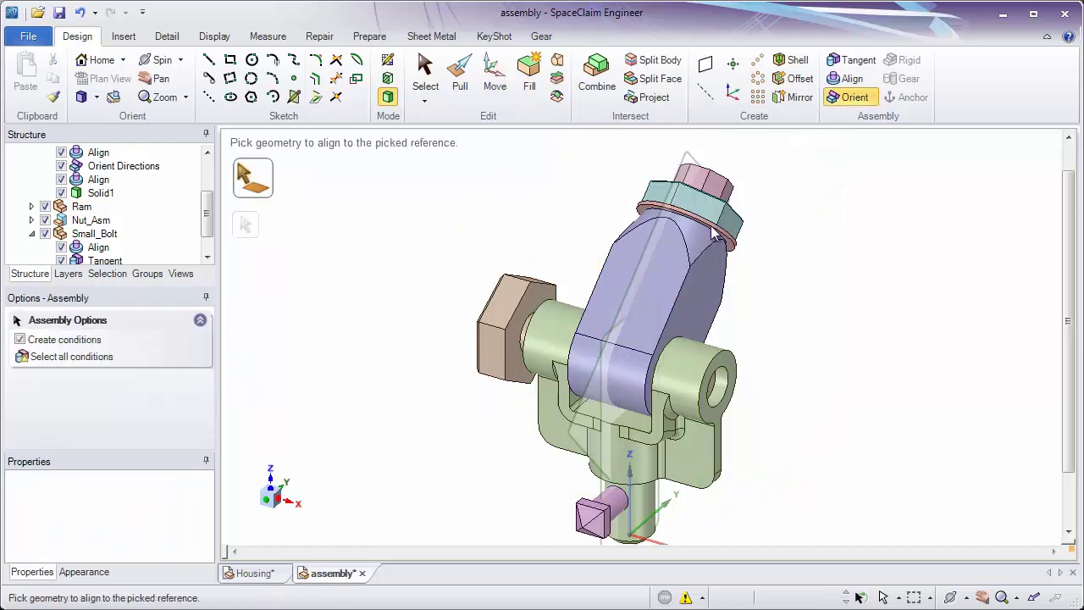
click(667, 275)
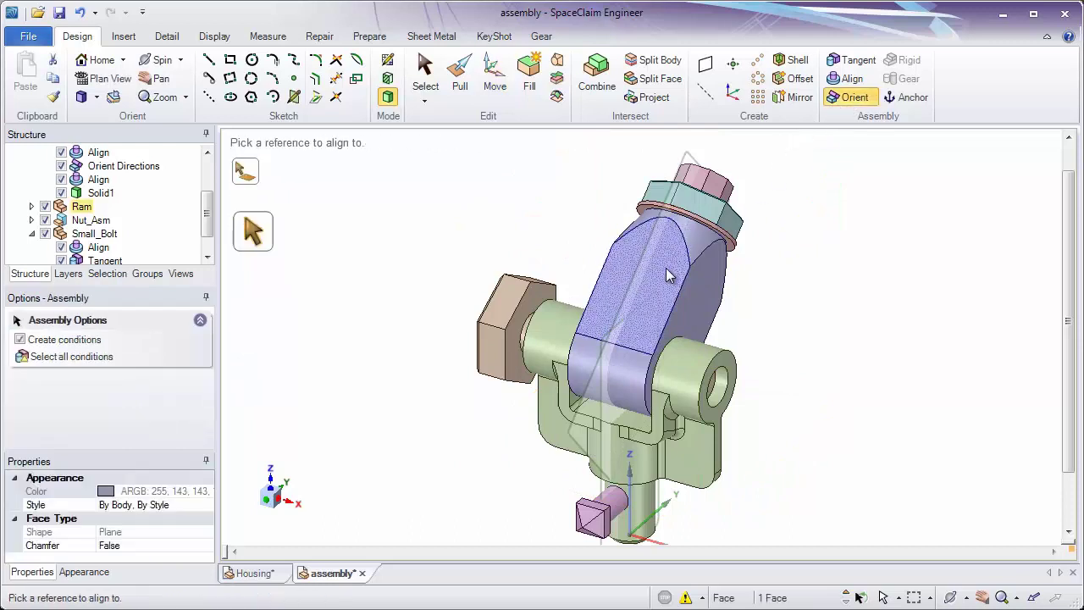
click(688, 471)
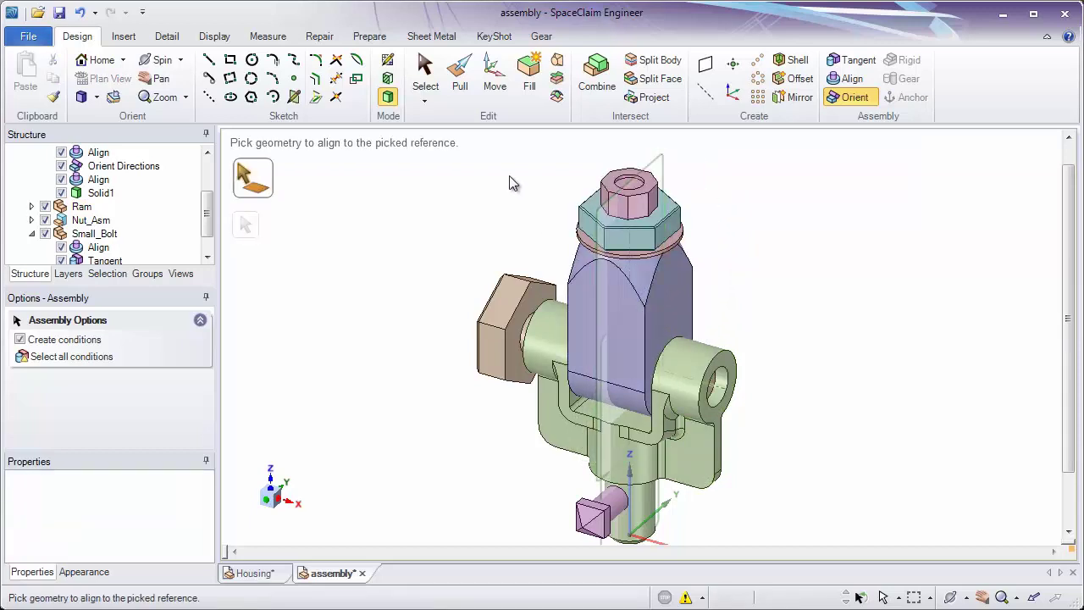
- Set the offset of the Ram's Orient Directions condition to 40°
click(425, 75)
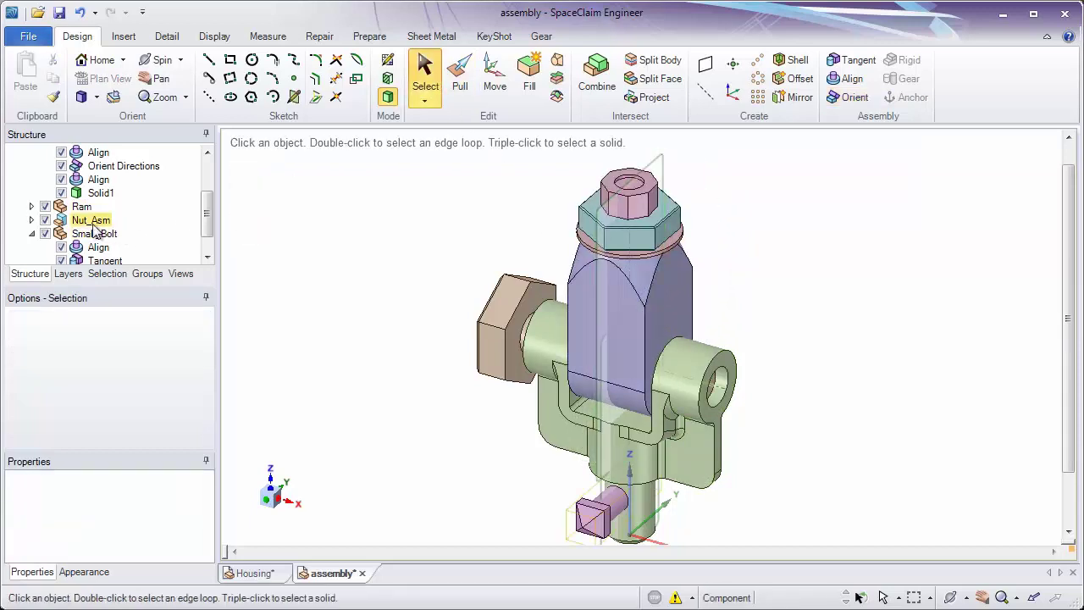
click(32, 205)
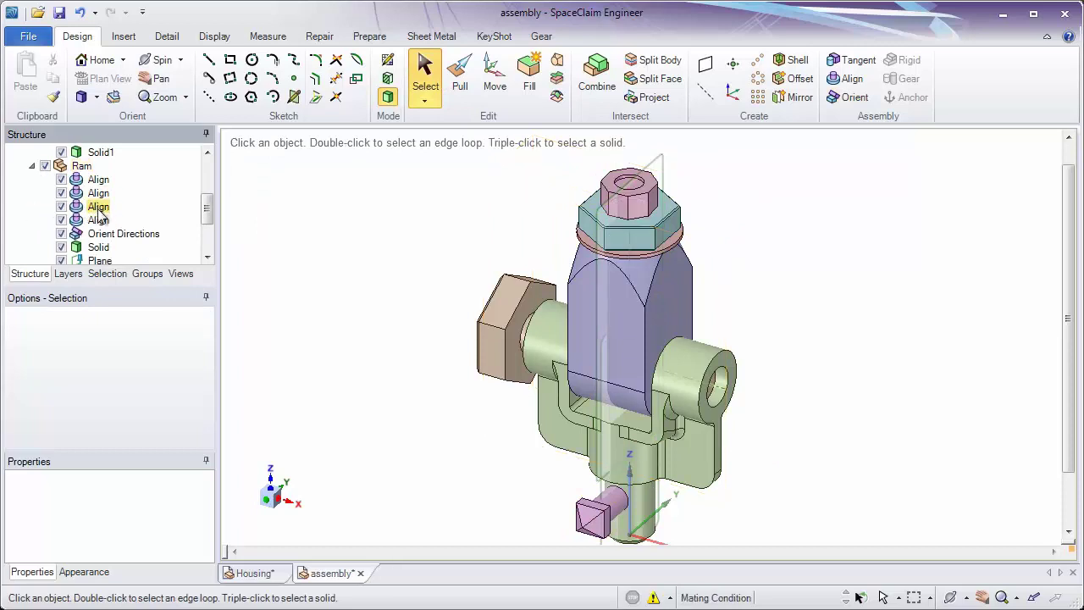
click(104, 237)
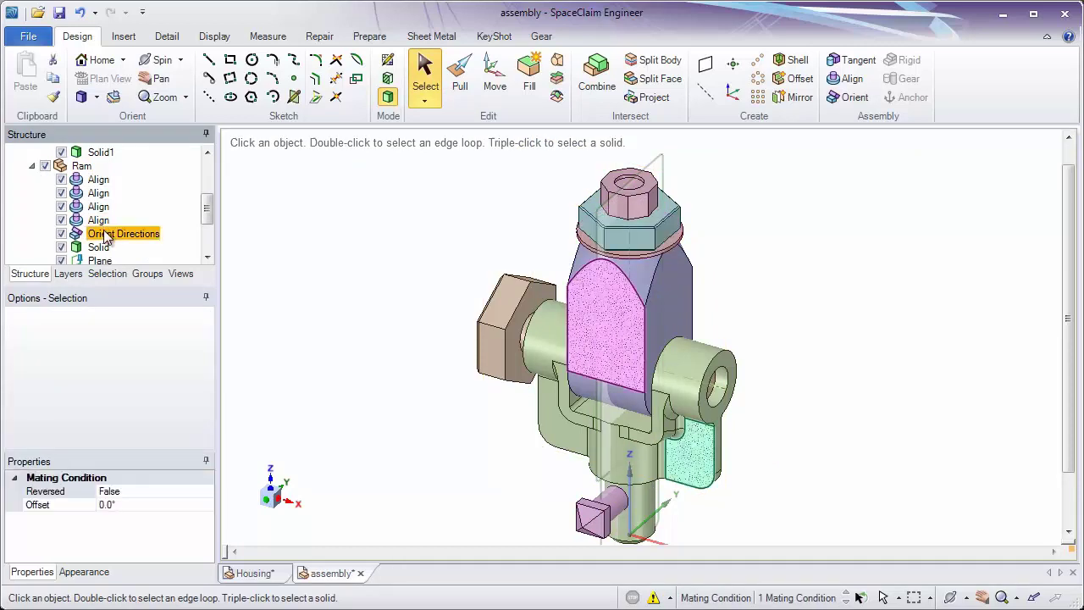
click(127, 506)
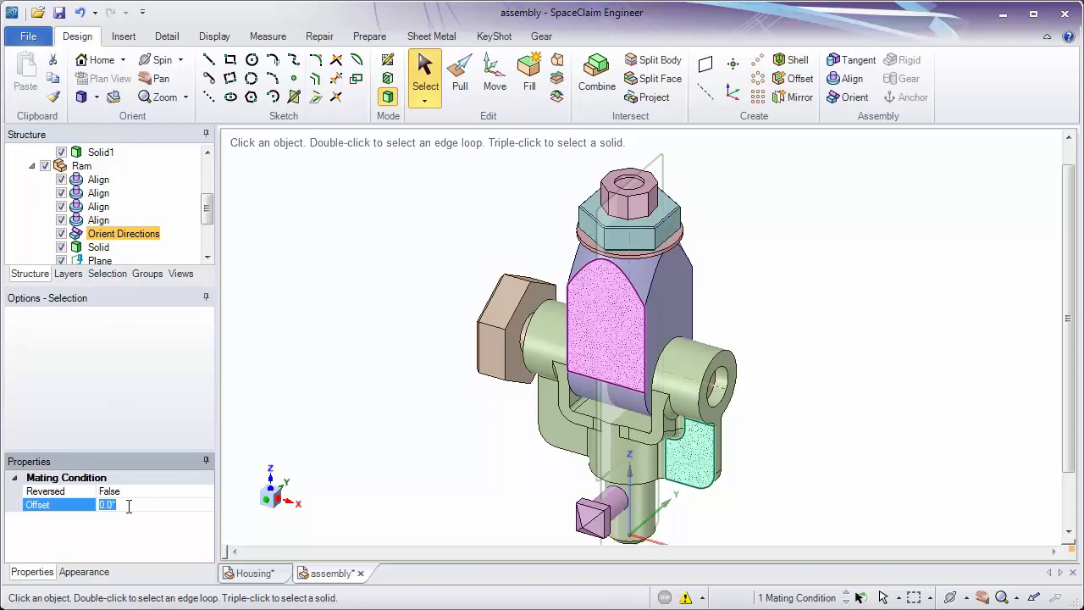
text(40)
key(Return)
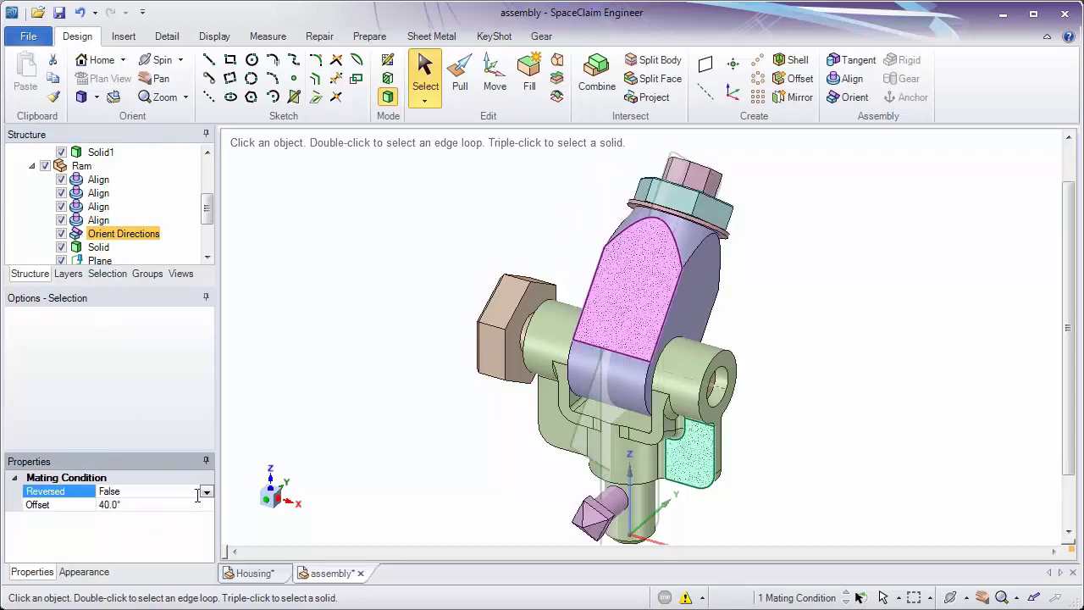
- Change the offset angle of the Ram's Orient Directions condition to 45°
click(130, 505)
text(45)
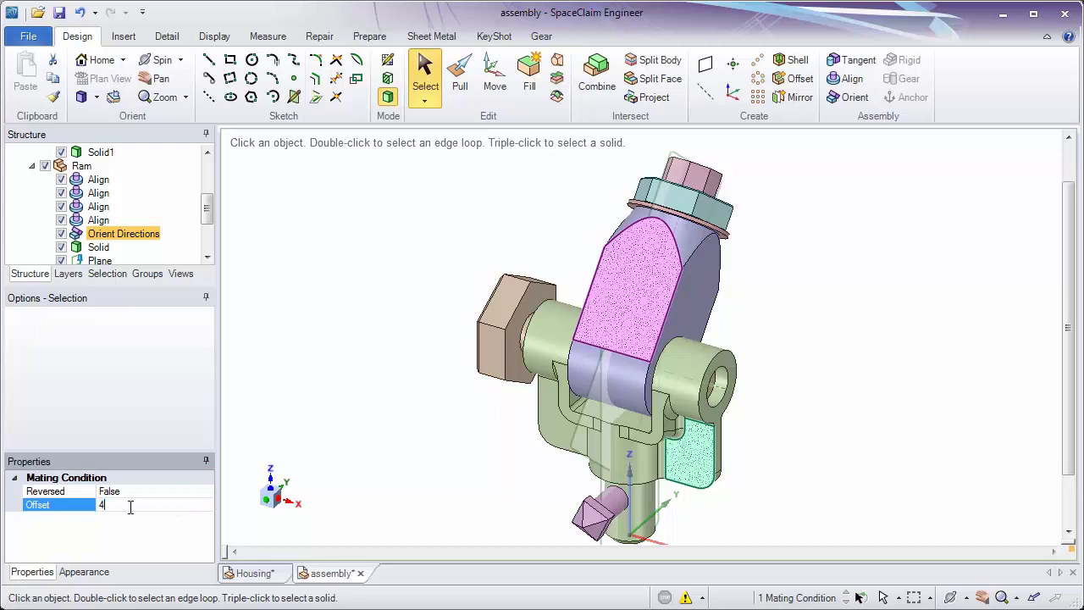
key(Return)
click(346, 374)
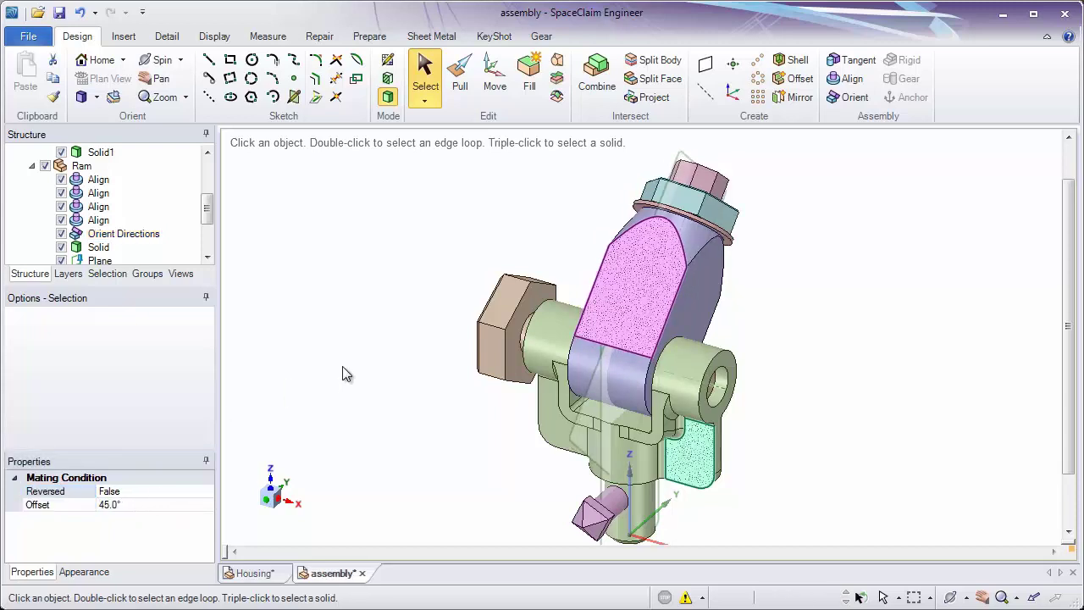